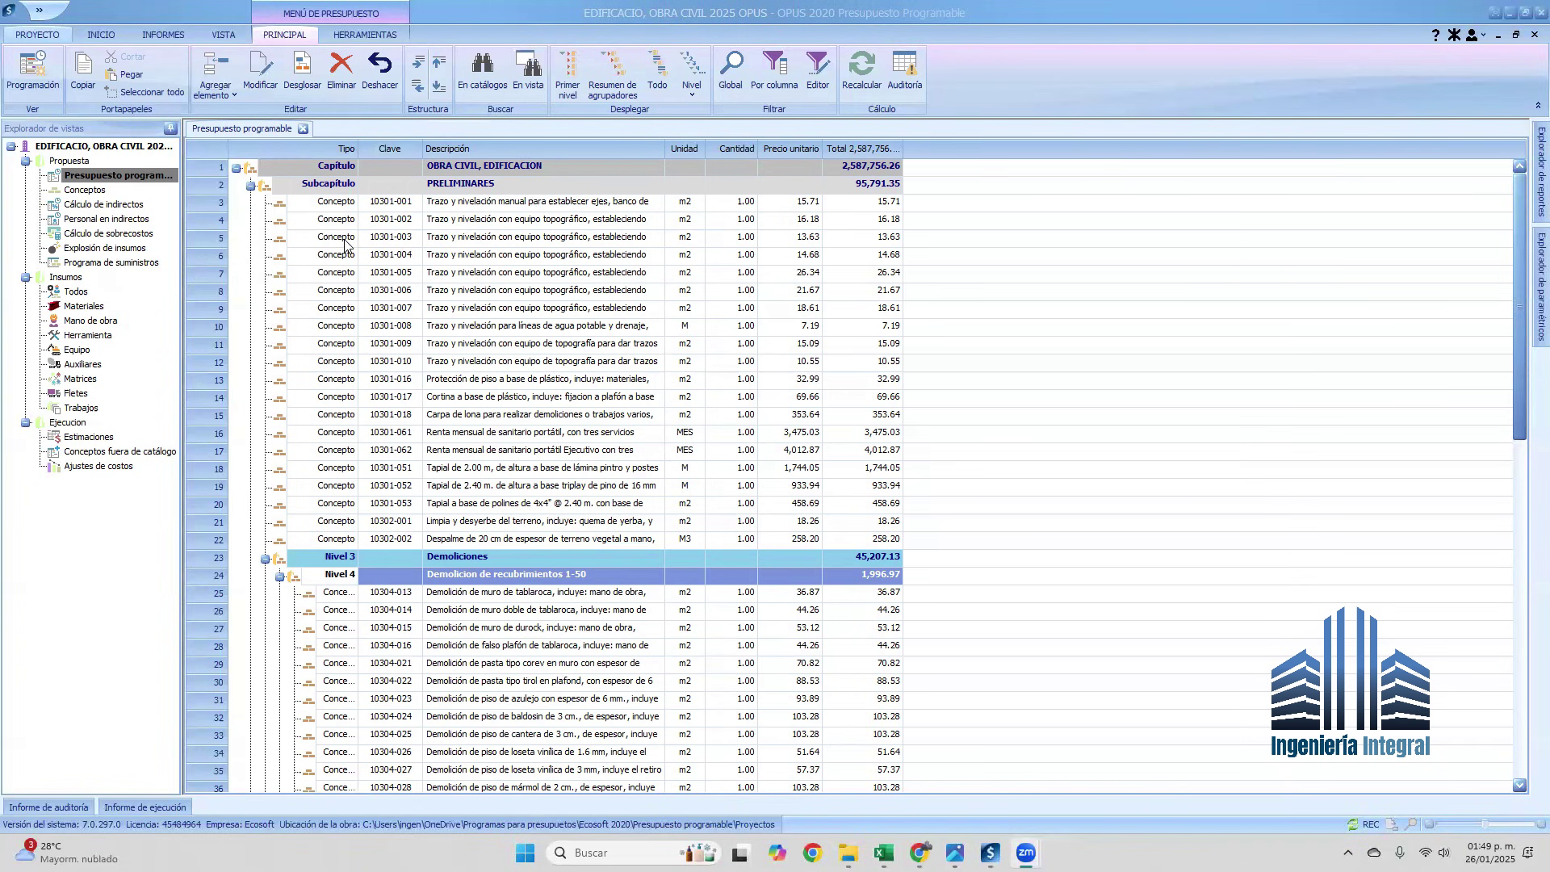
# Open the Mano de obra catalogue and examine which crews and trades have Utilizar hoja de FSR enabled, comparing their FSR values.
pyautogui.click(87, 322)
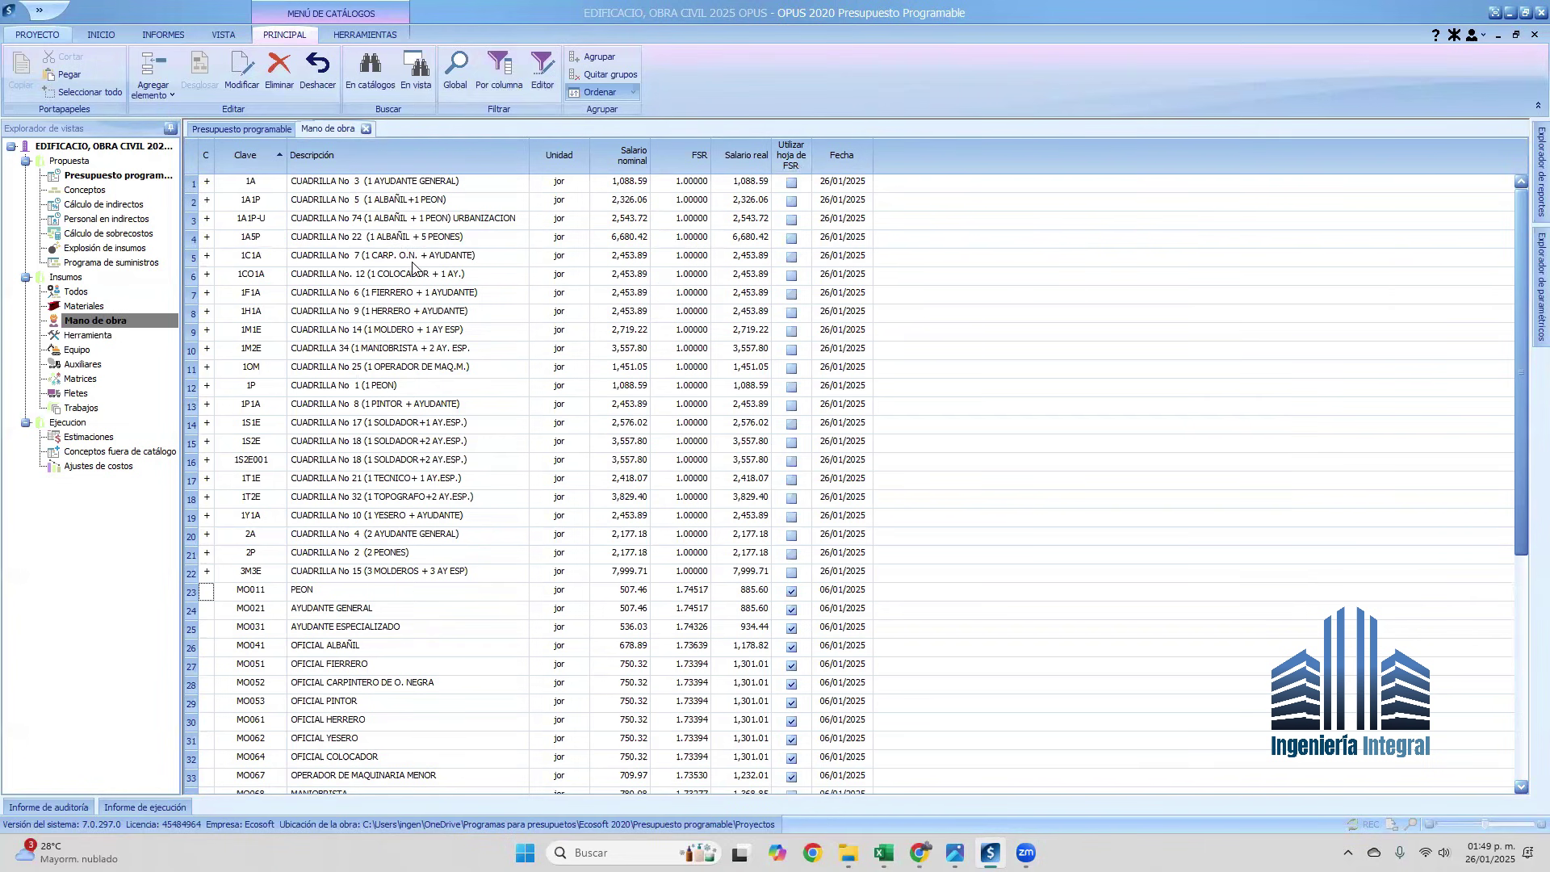
pyautogui.scroll(-2, 413, 266)
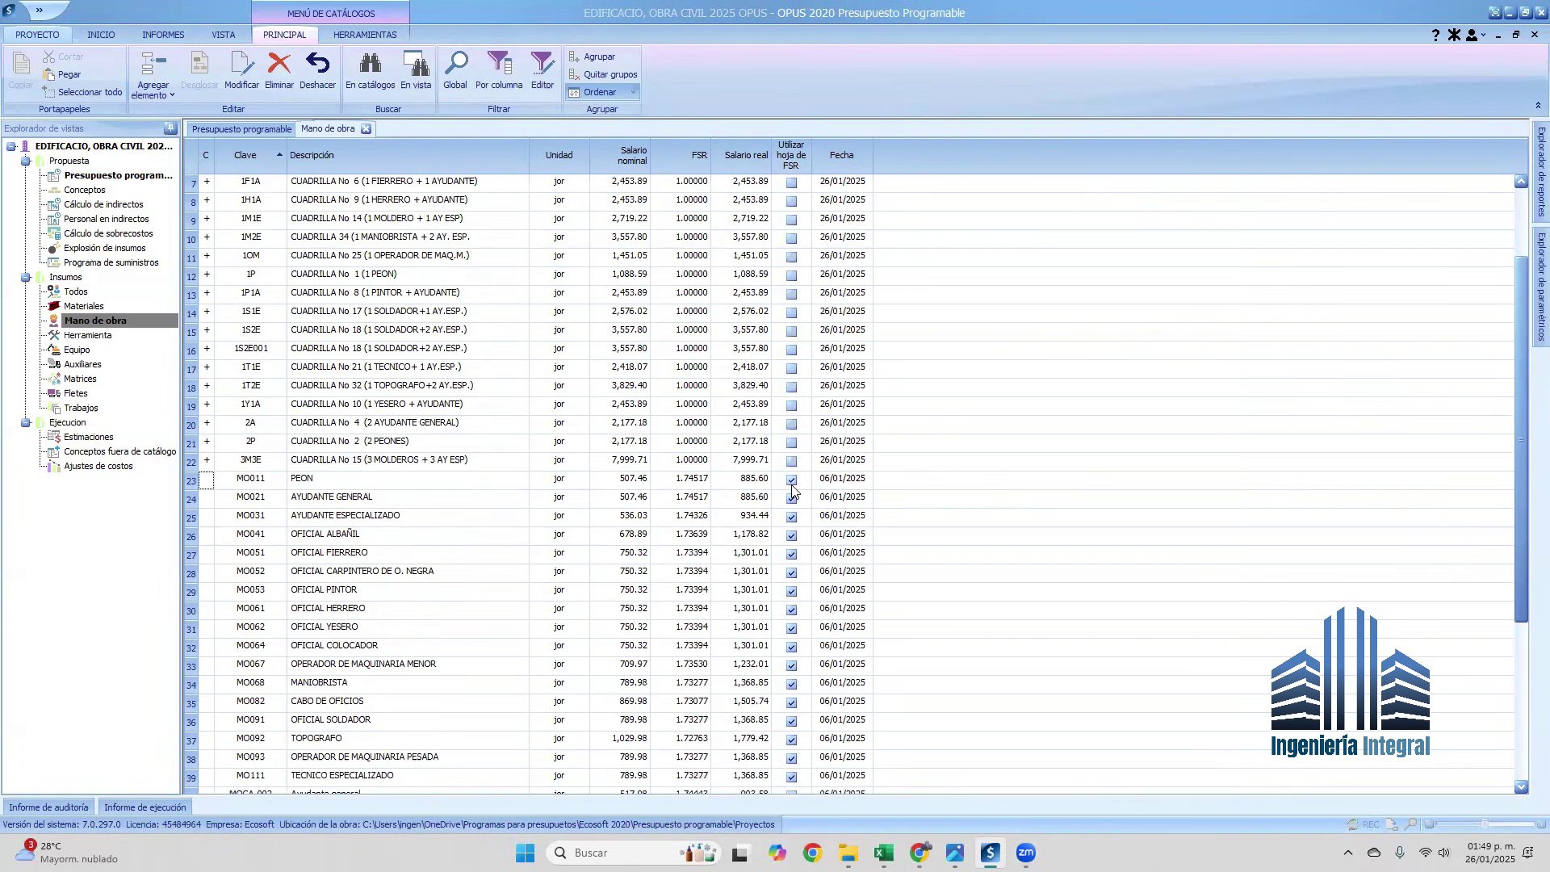
pyautogui.scroll(-4, 792, 488)
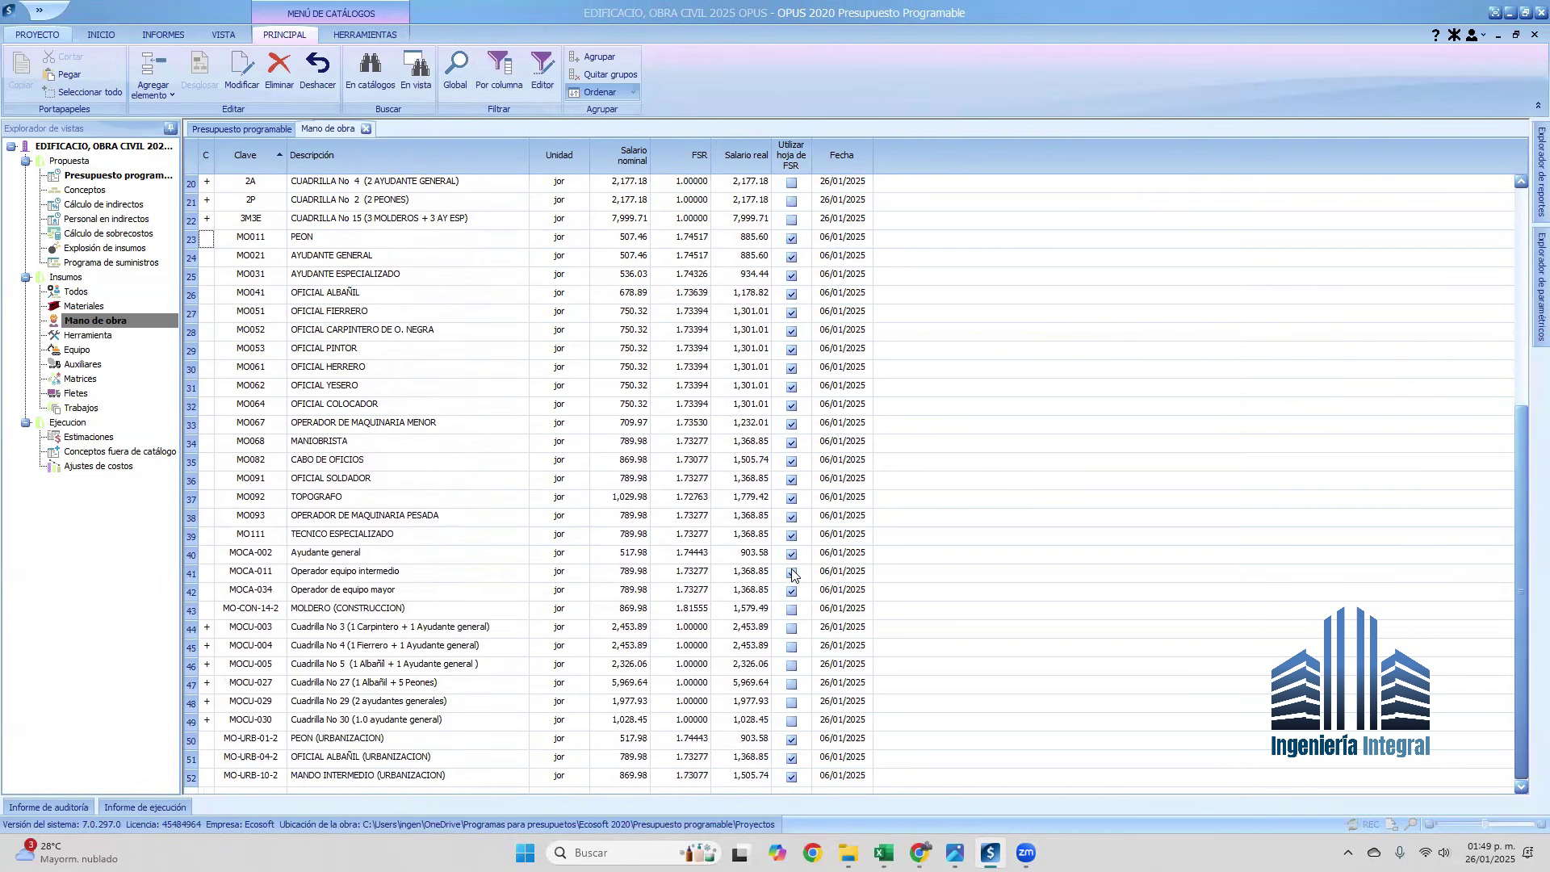
pyautogui.scroll(6, 358, 309)
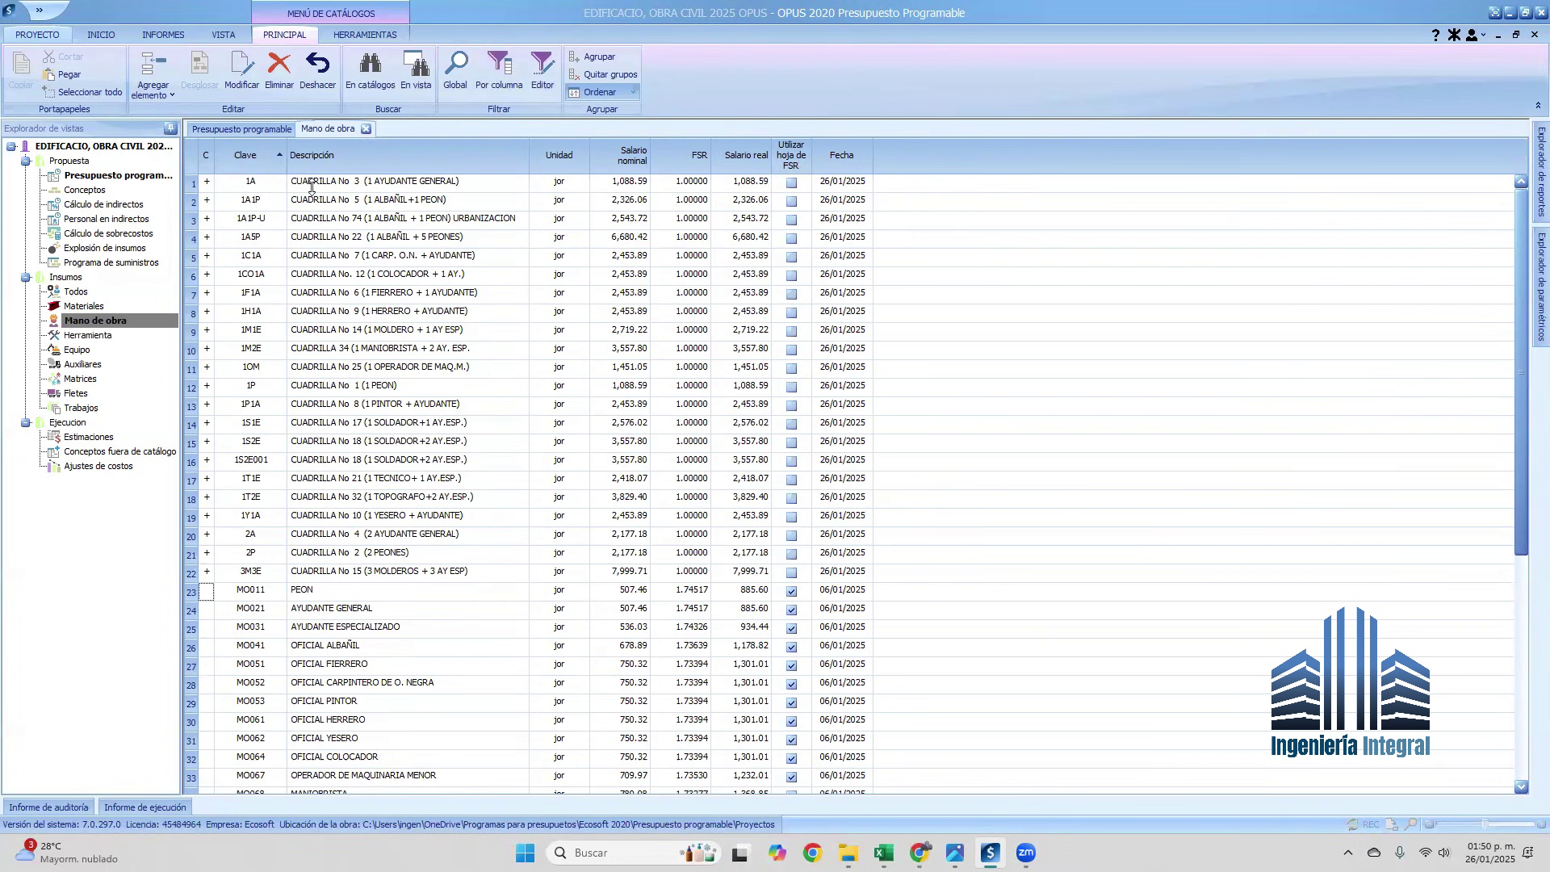
pyautogui.click(792, 184)
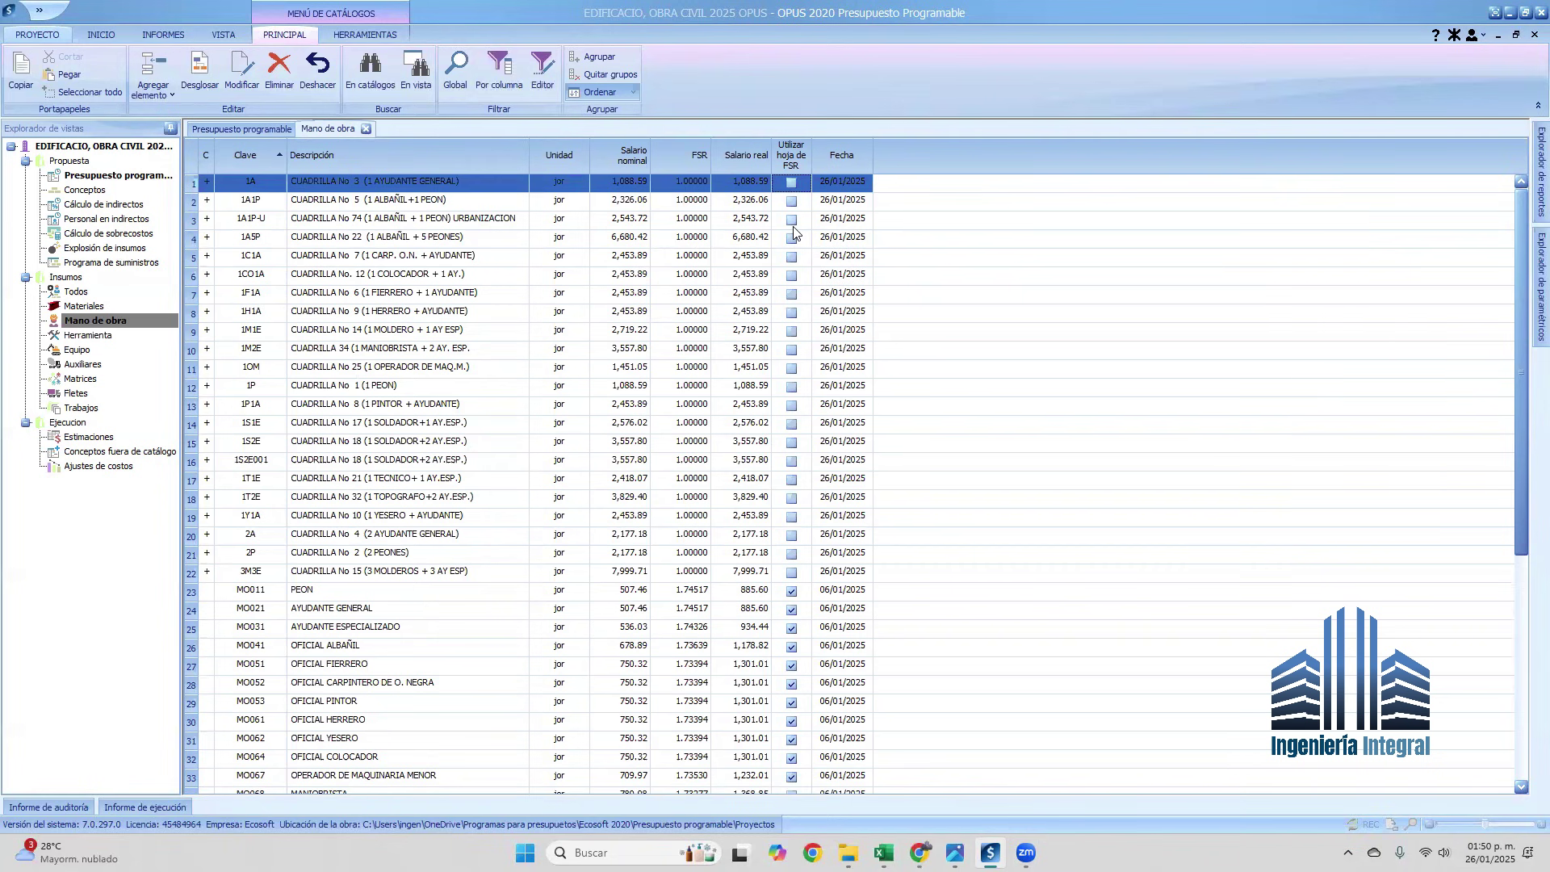
pyautogui.scroll(-6, 794, 234)
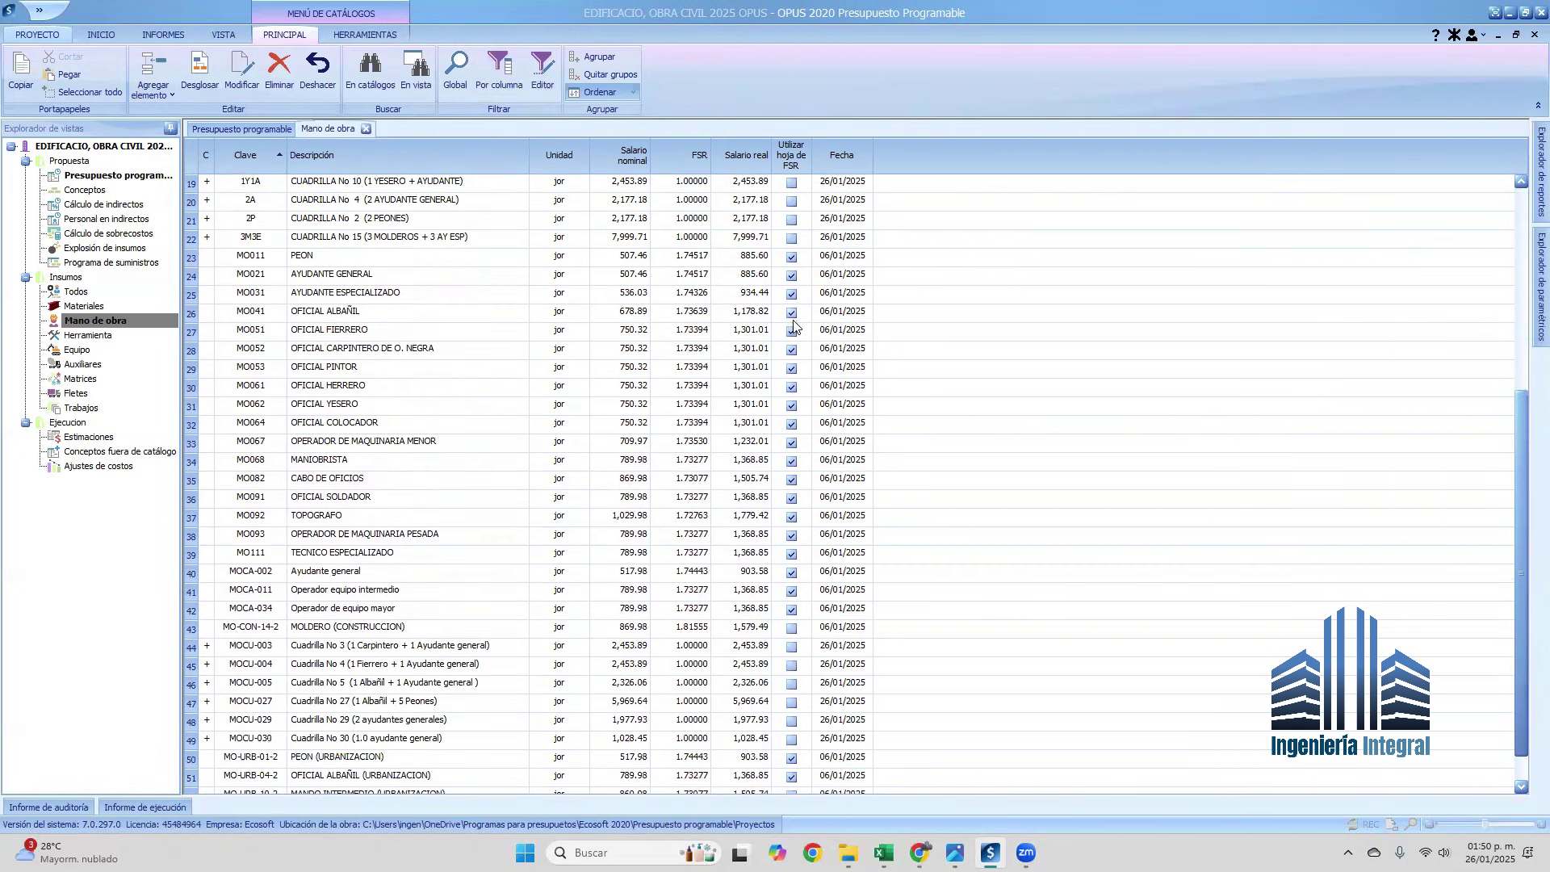
pyautogui.scroll(6, 791, 352)
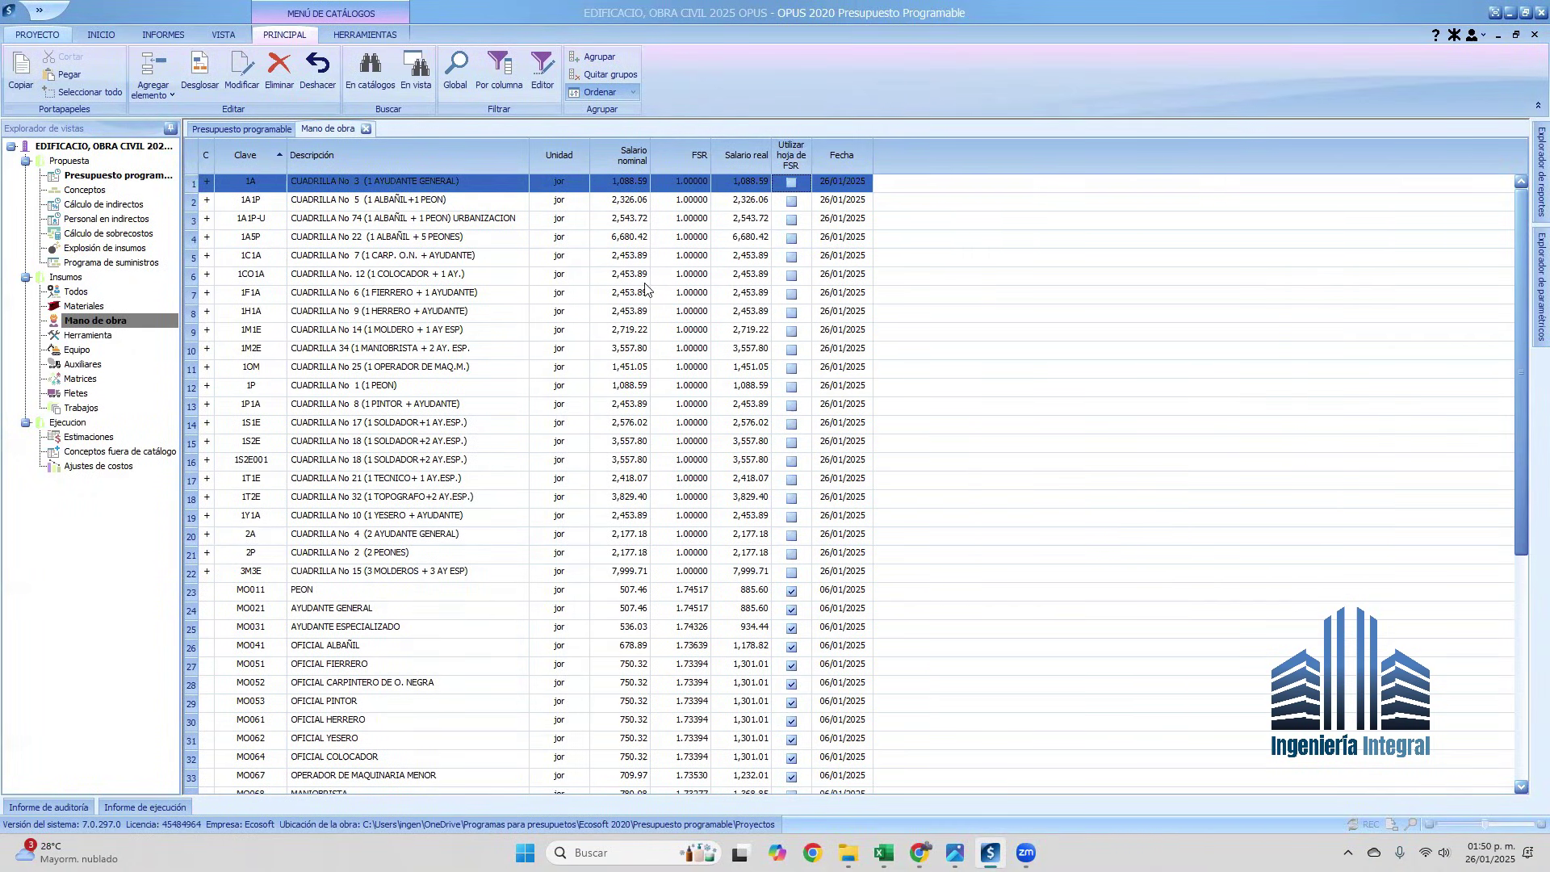
pyautogui.scroll(-1, 795, 323)
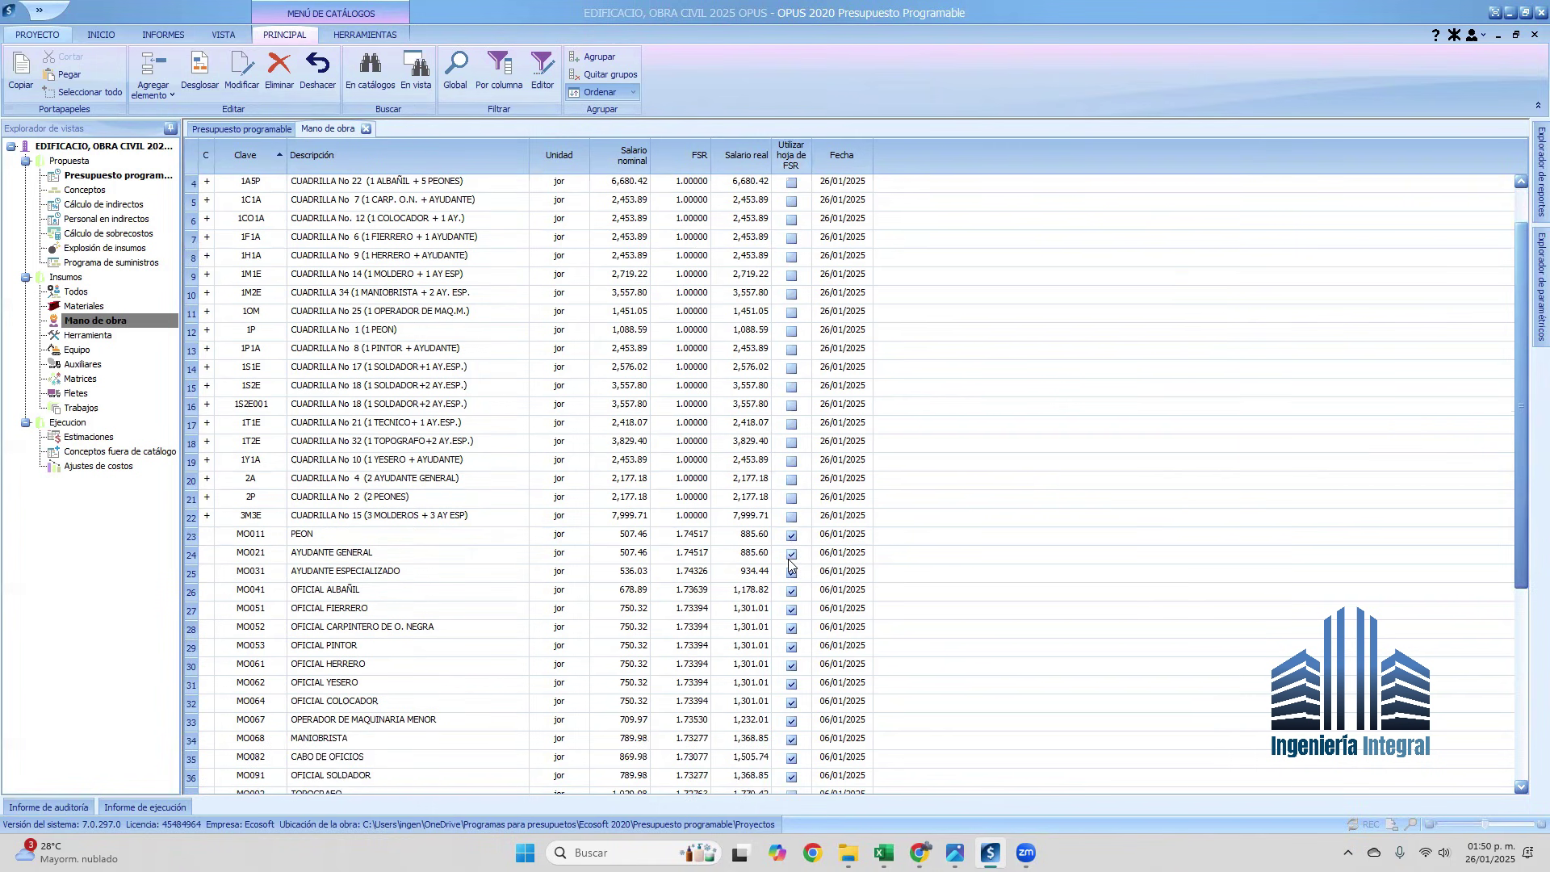
# Open the FSR categories and bring up the JOR8HR category's workbook in a maximized Excel window.
pyautogui.click(376, 34)
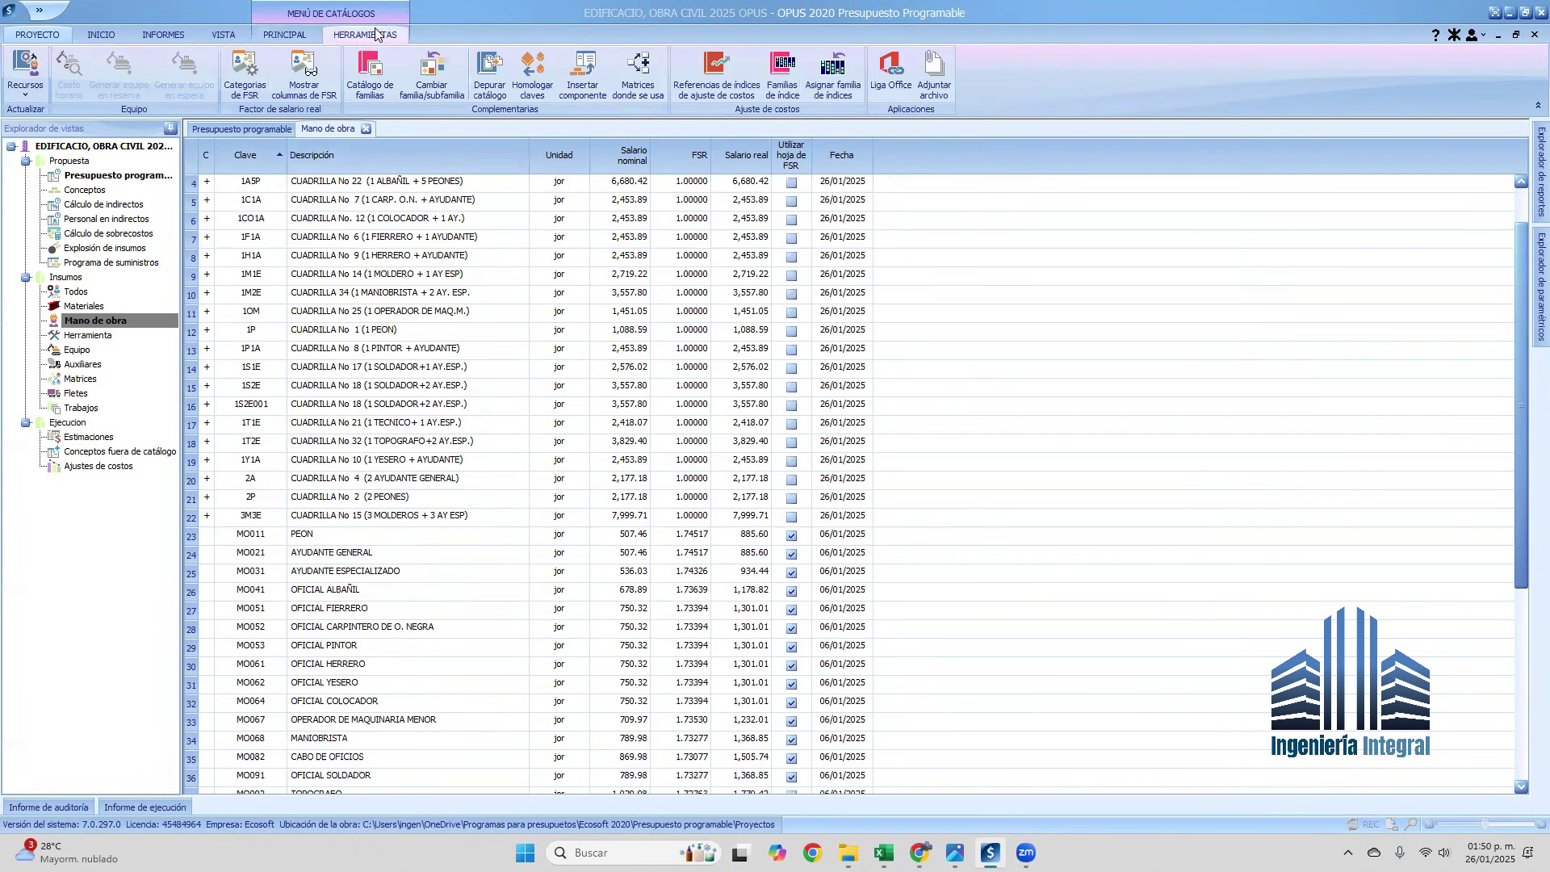
pyautogui.click(244, 73)
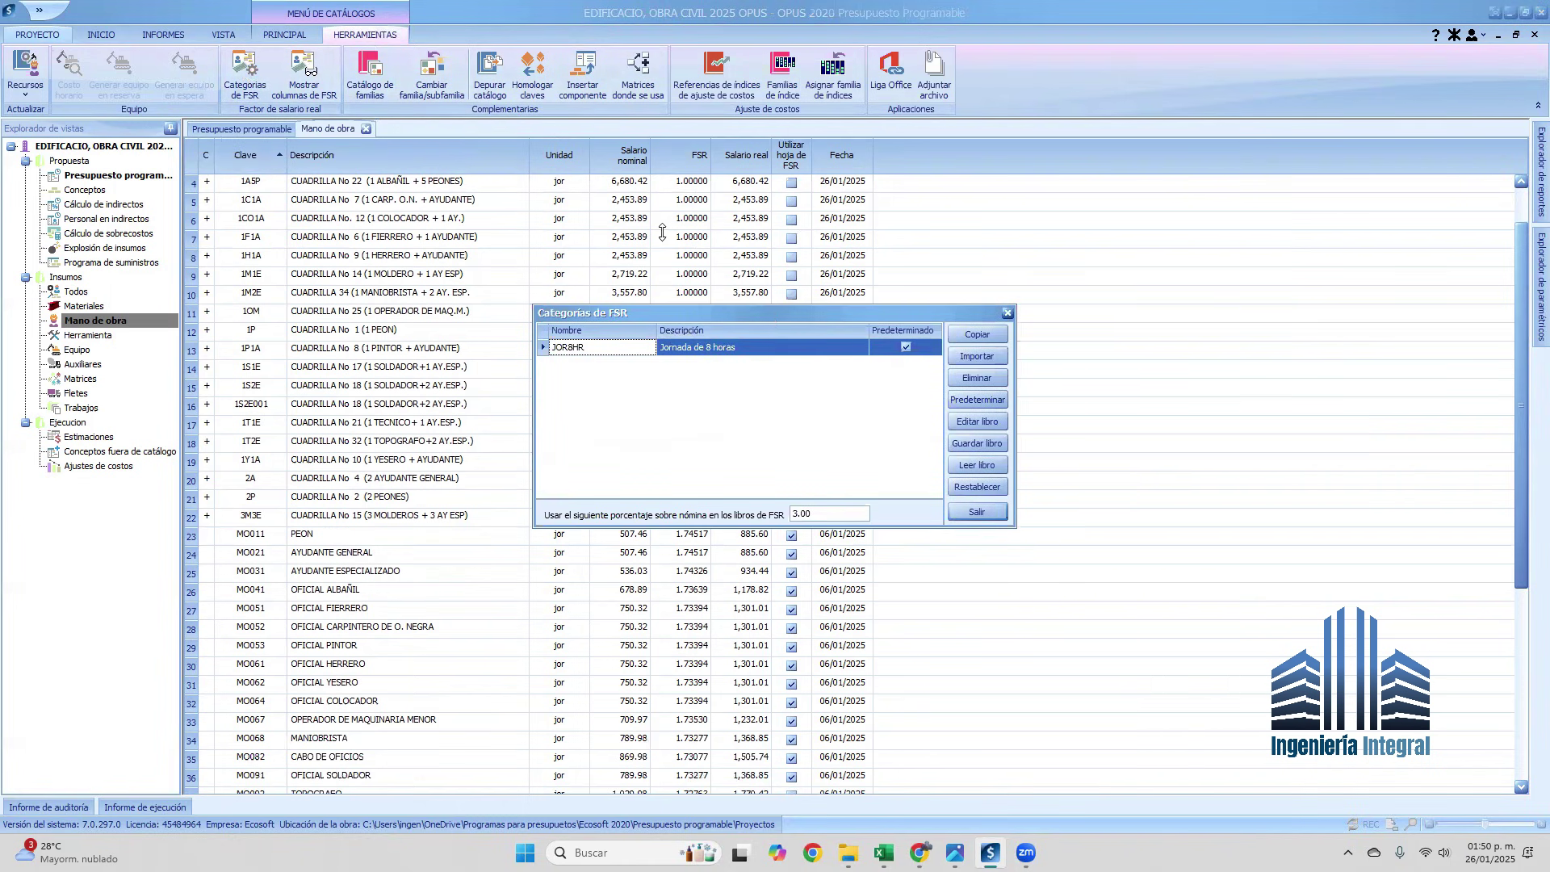
pyautogui.moveTo(775, 311); pyautogui.dragTo(760, 238)
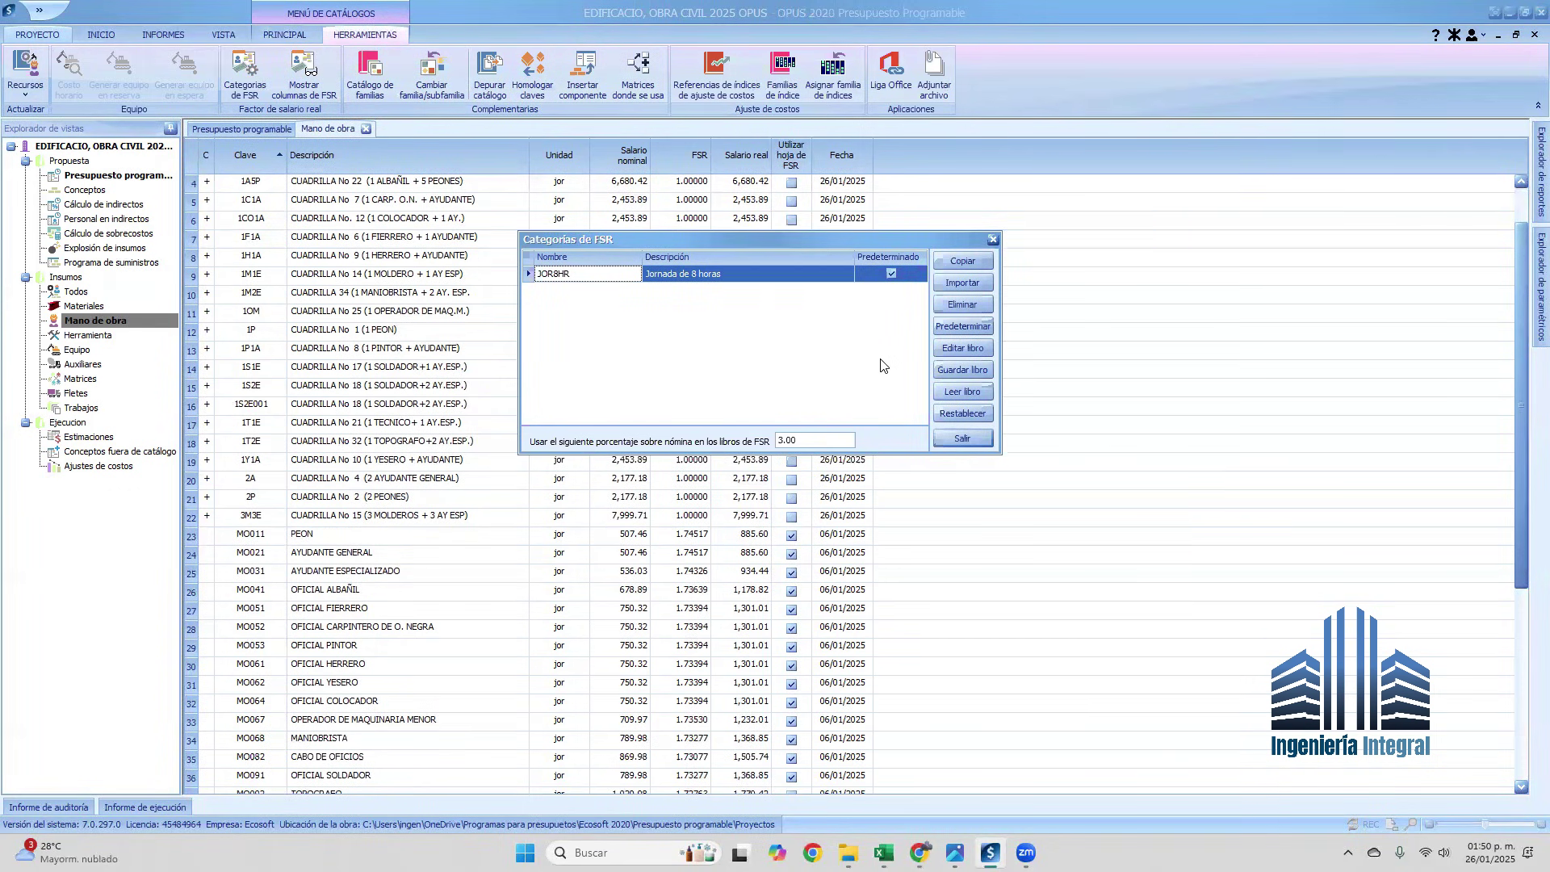
pyautogui.click(972, 350)
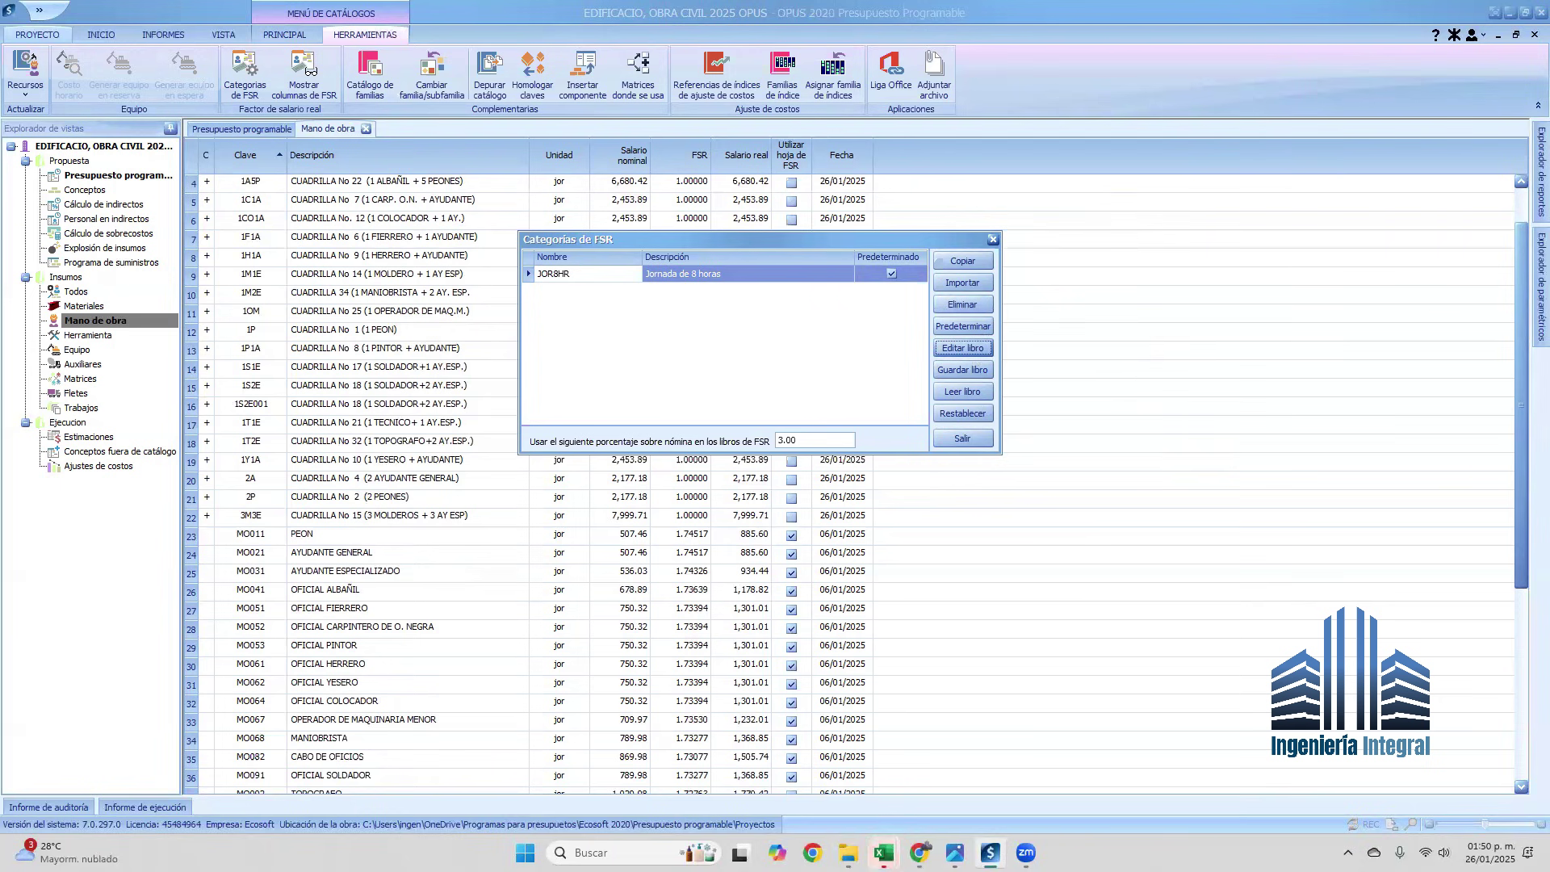
pyautogui.click(972, 763)
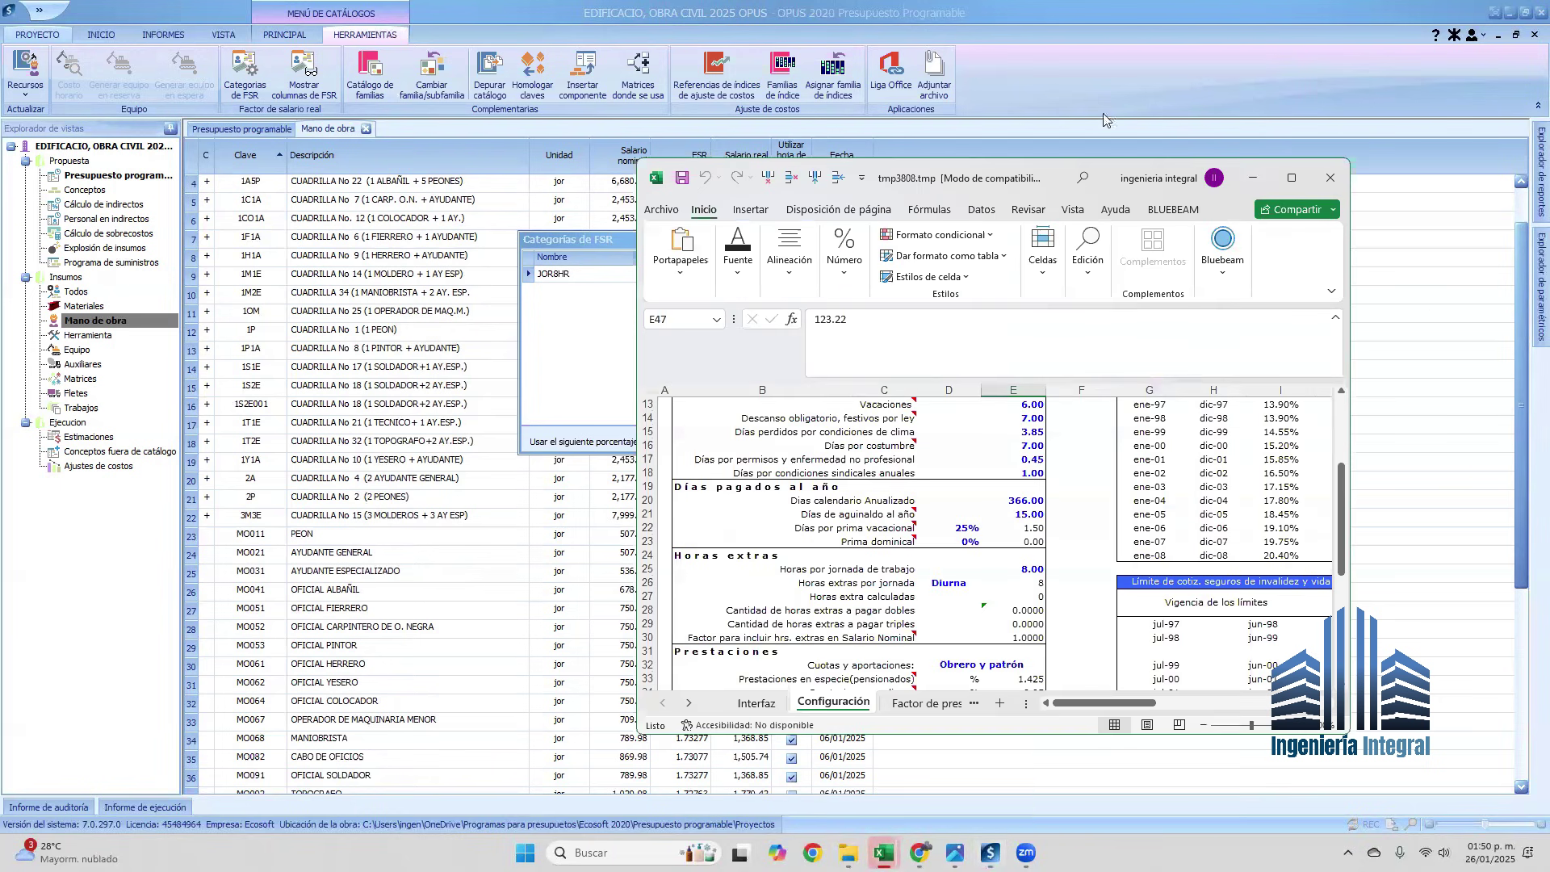
pyautogui.click(1292, 178)
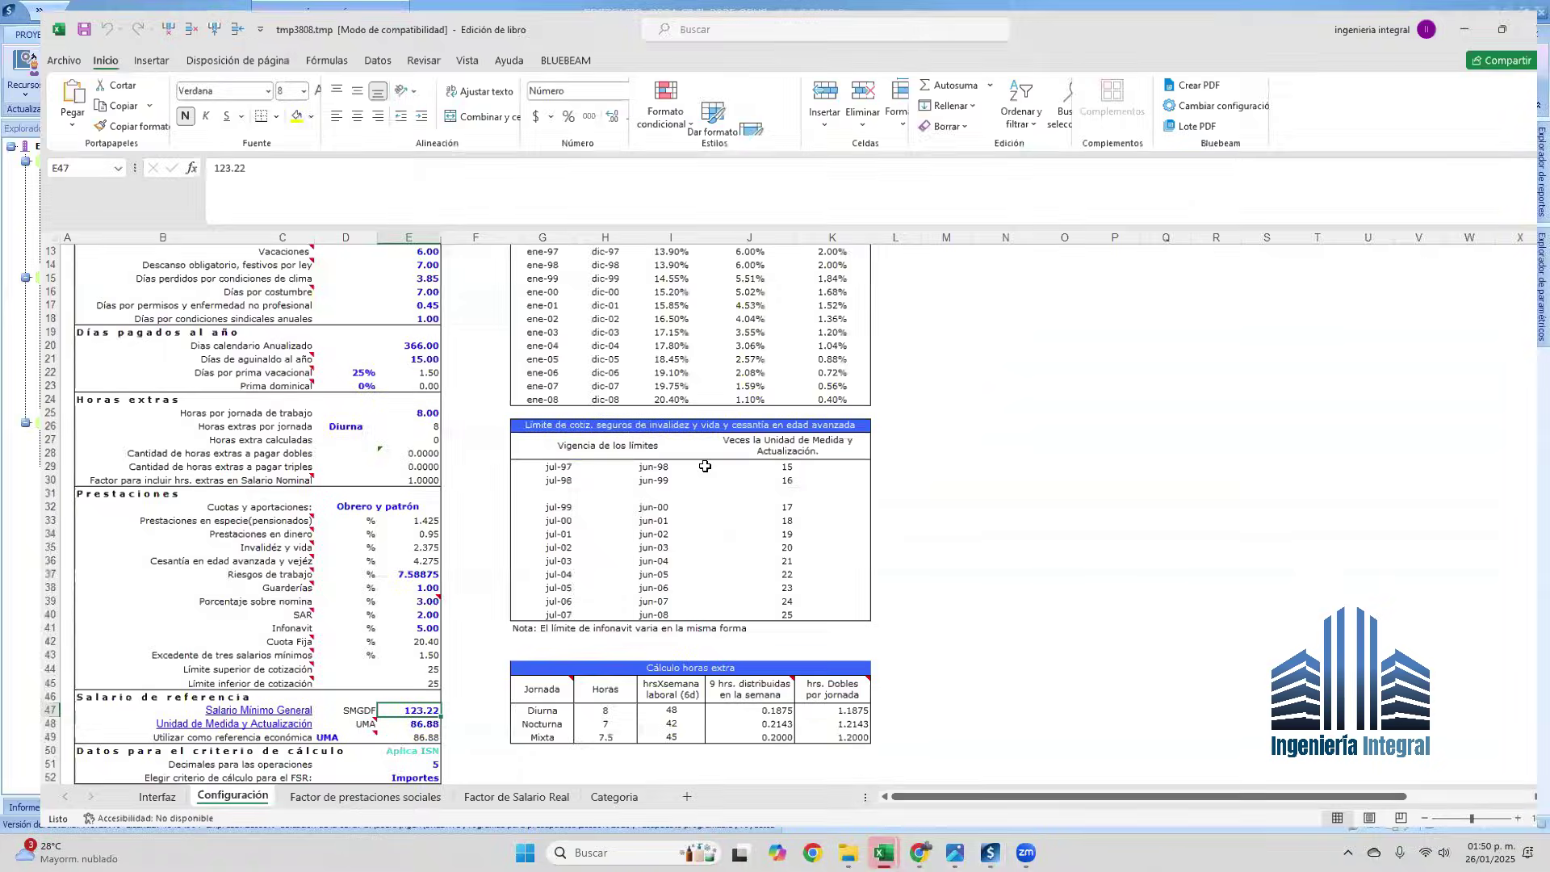
# Examine the Configuración sheet's capture data, reference wages and rate tables, and close the JOR8HR workbook.
pyautogui.scroll(-4, 648, 516)
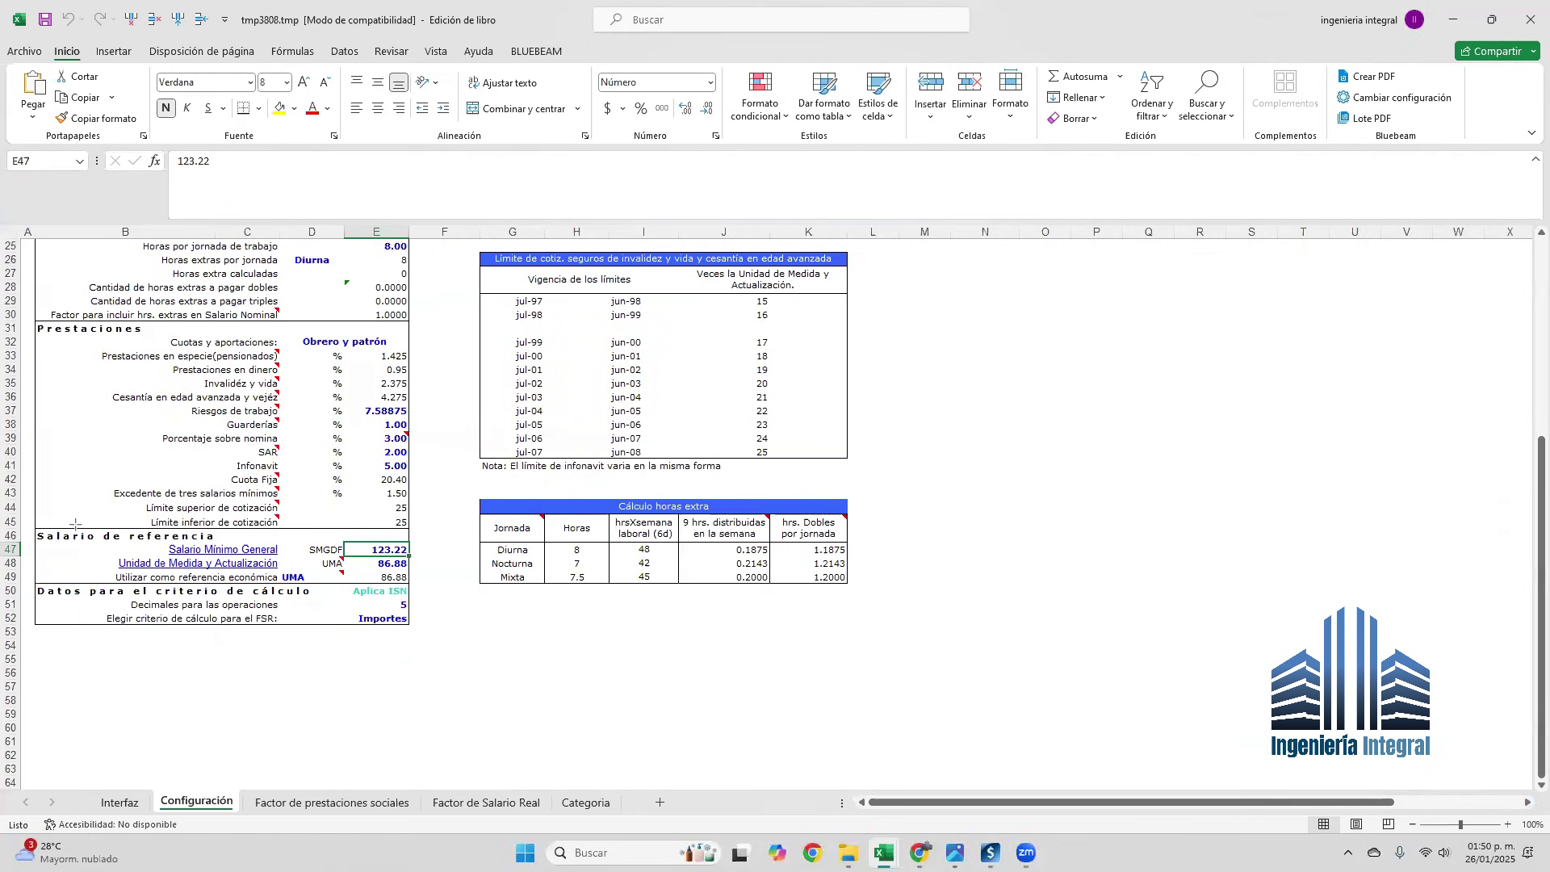
pyautogui.press('super+shift+s')
pyautogui.moveTo(67, 525); pyautogui.dragTo(435, 706)
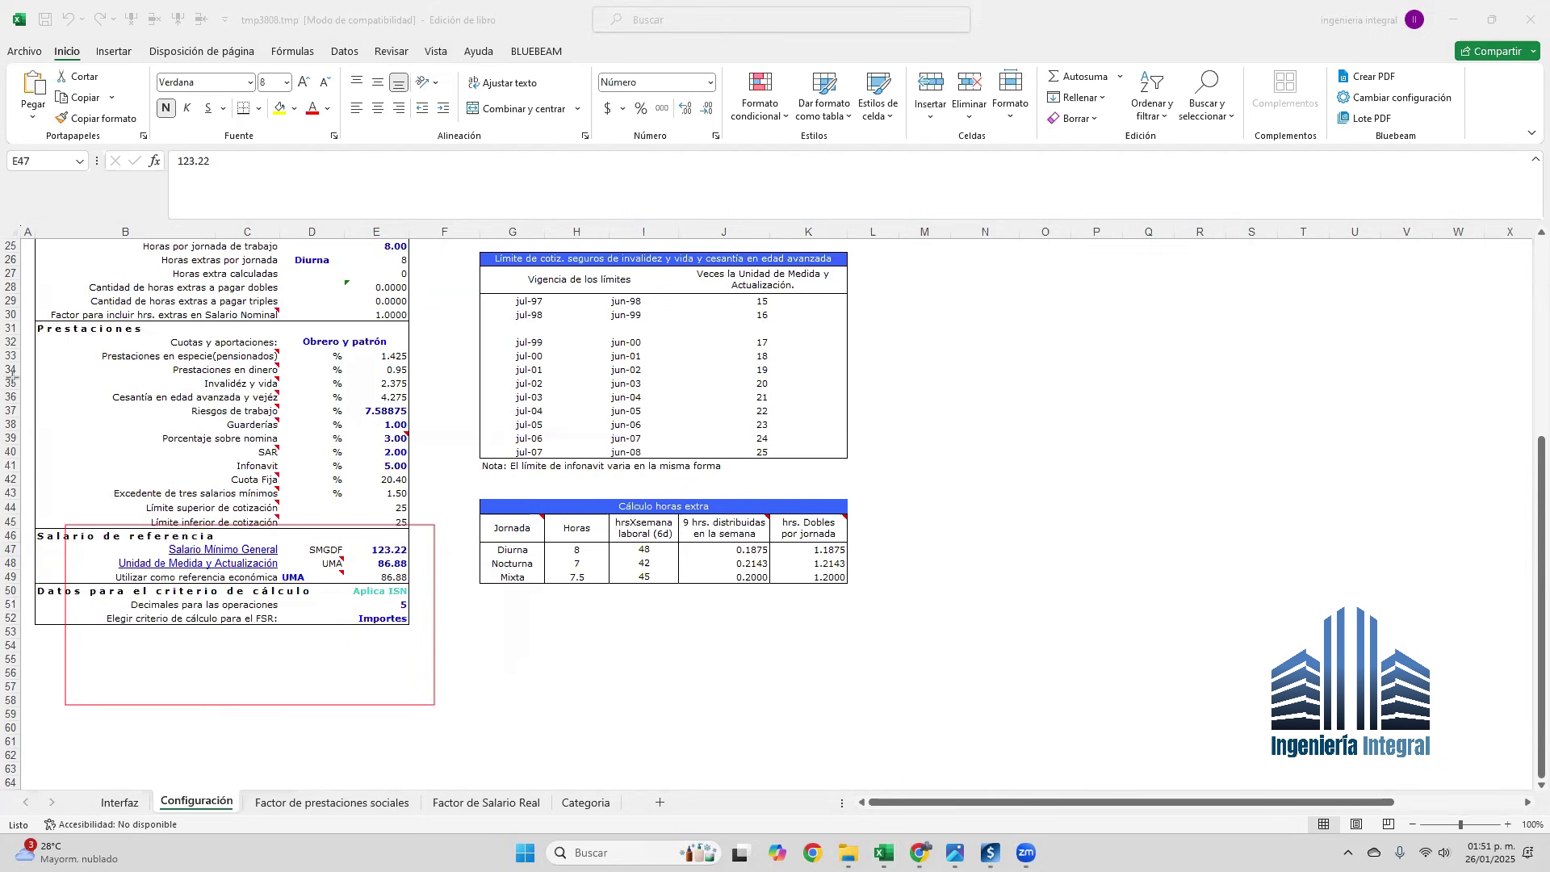
pyautogui.scroll(8, 1032, 403)
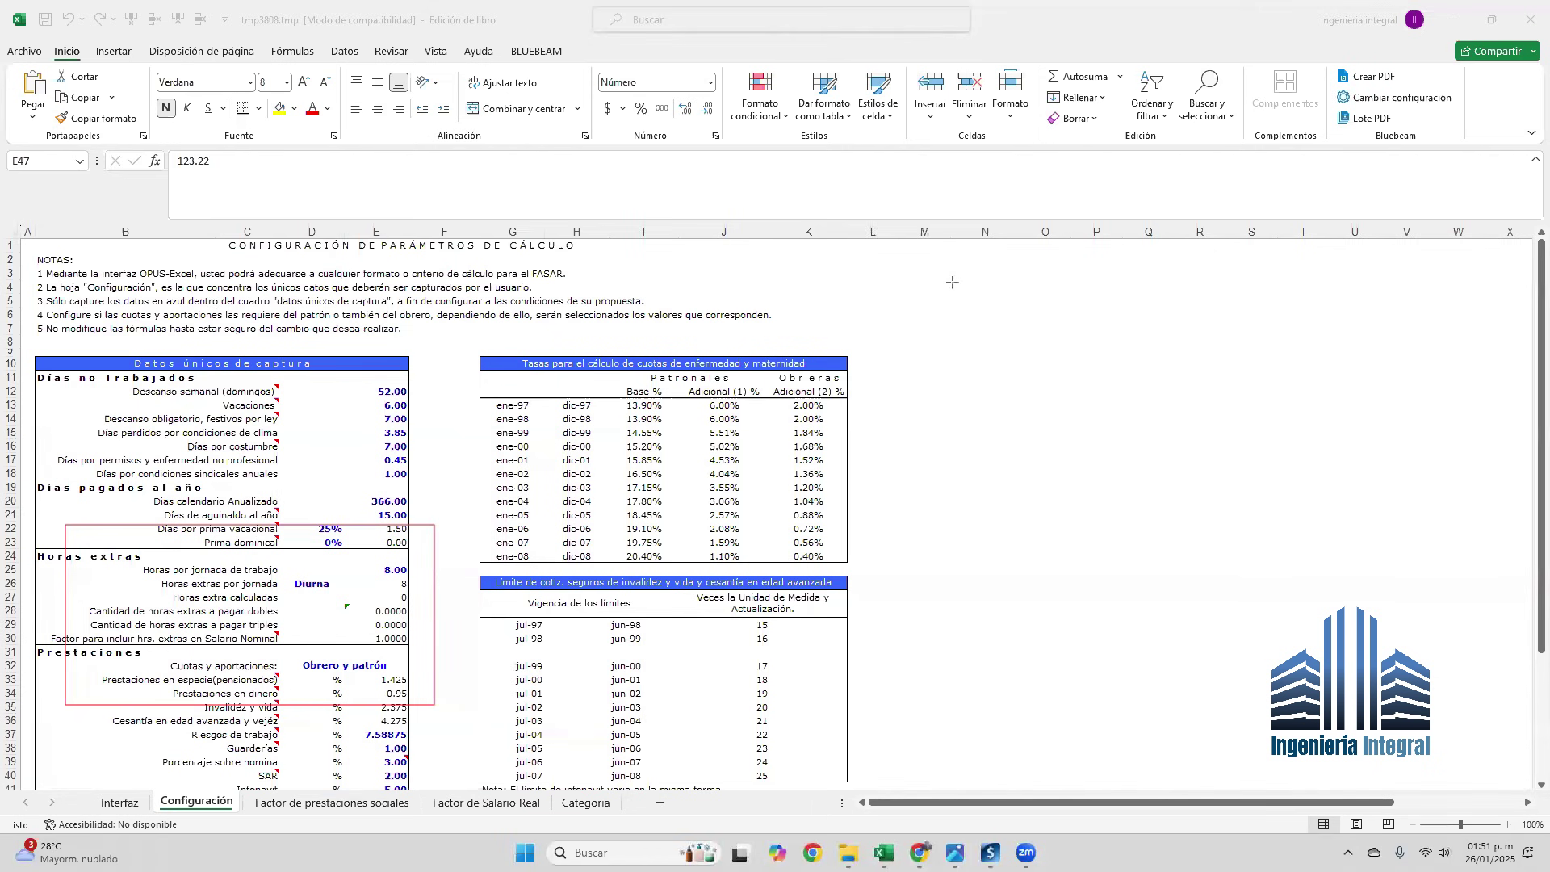
pyautogui.moveTo(1091, 526)
pyautogui.mouseDown()
pyautogui.moveTo(1271, 520)
pyautogui.moveTo(1514, 460)
pyautogui.mouseUp()
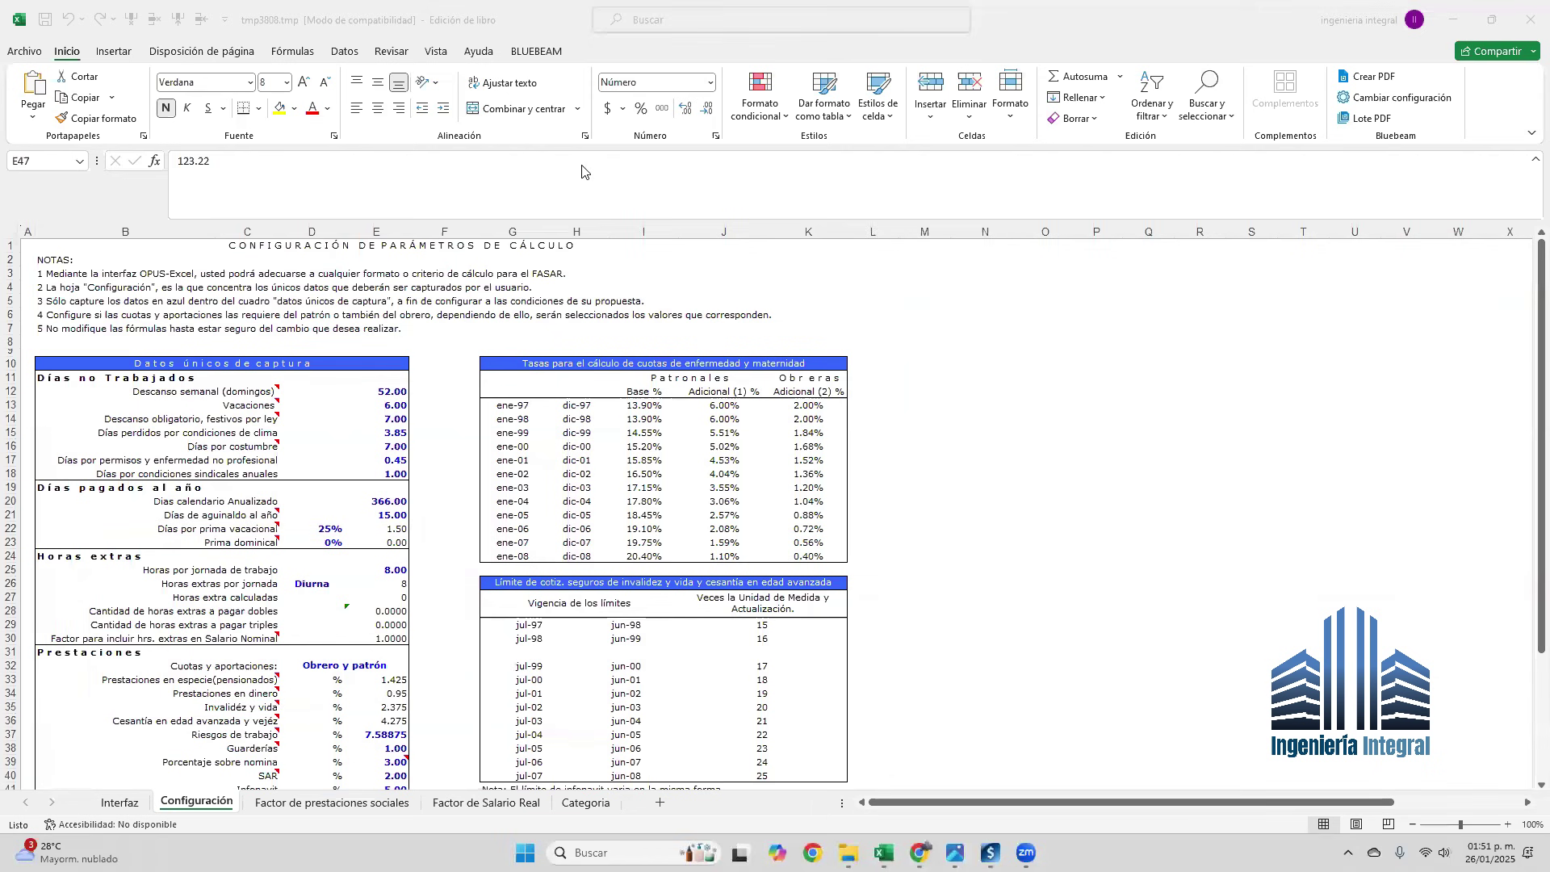
pyautogui.scroll(-3, 581, 363)
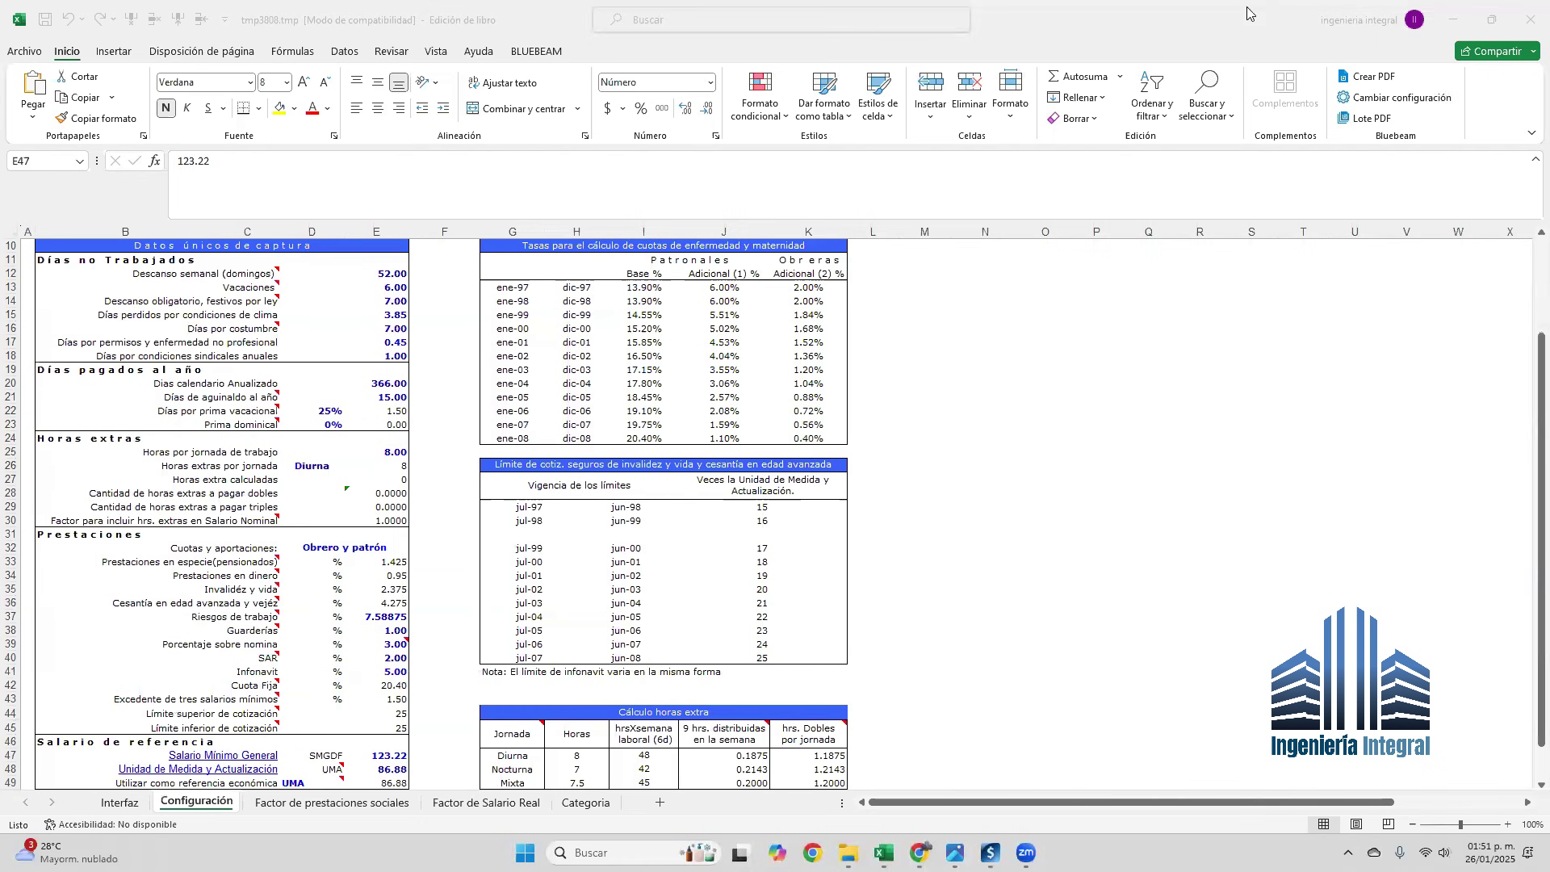
pyautogui.click(1530, 19)
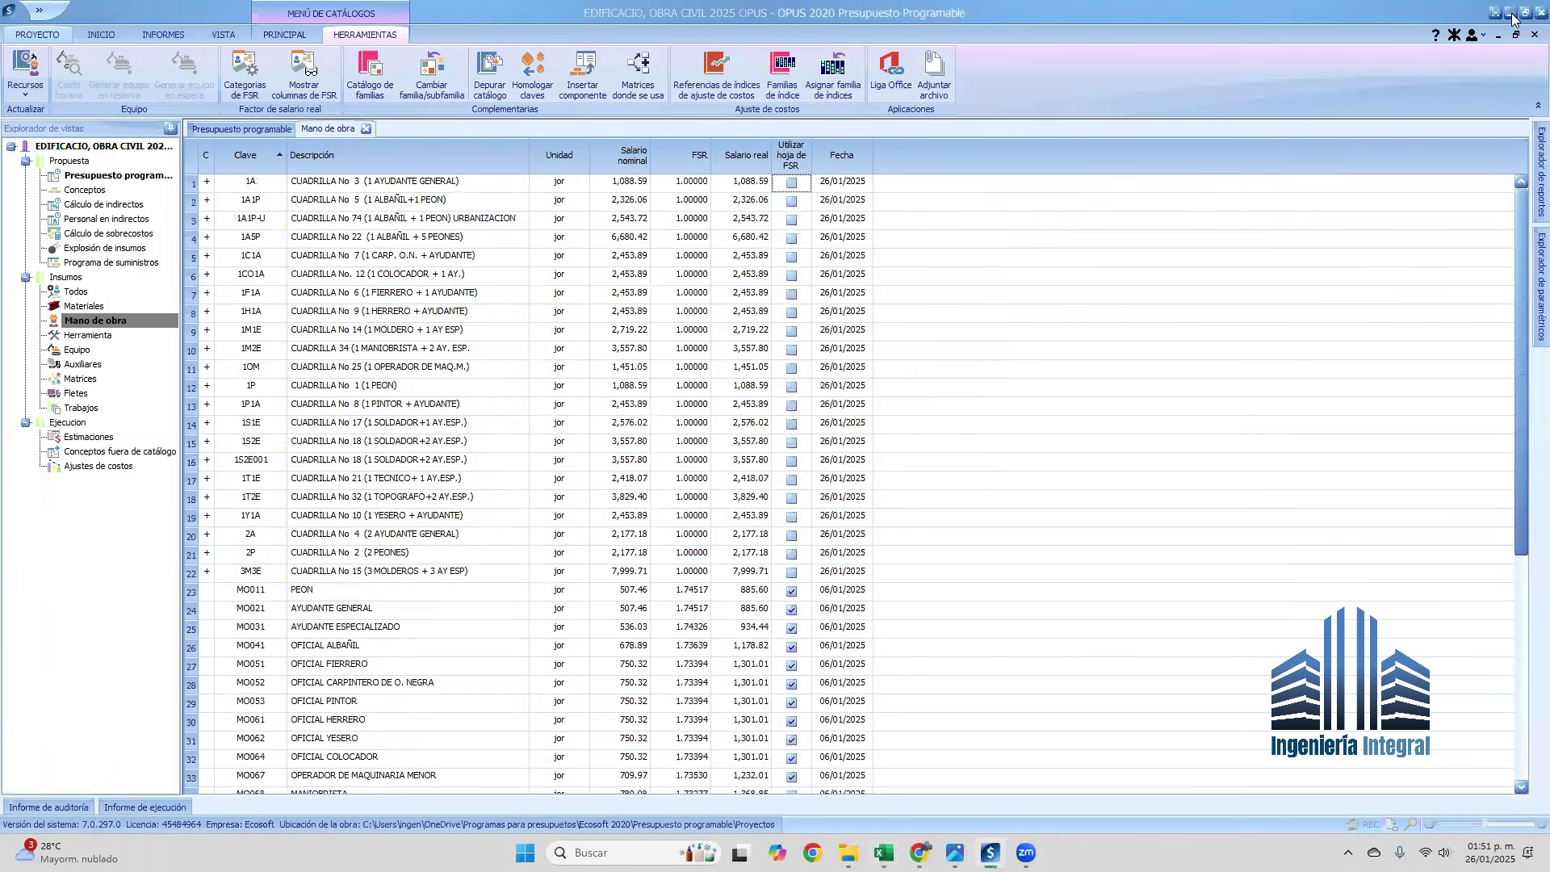
# Open Fasar 2025.xls from the desktop, review the 2025 cesantía rates and reference wages on its Configuración sheet, and close it without saving.
pyautogui.press('super+d')
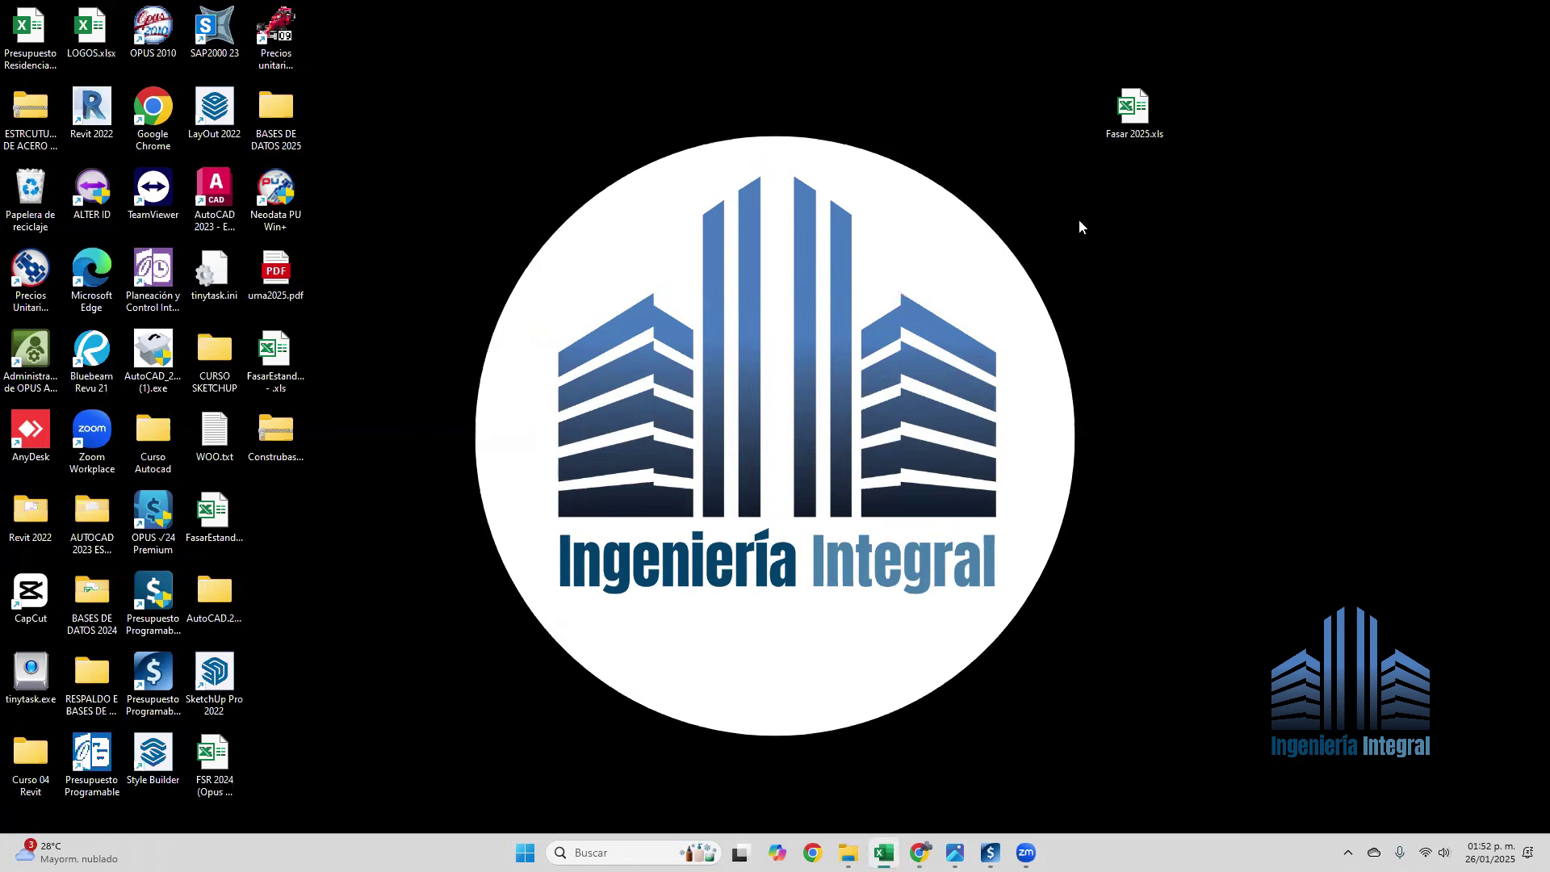
pyautogui.doubleClick(1131, 113)
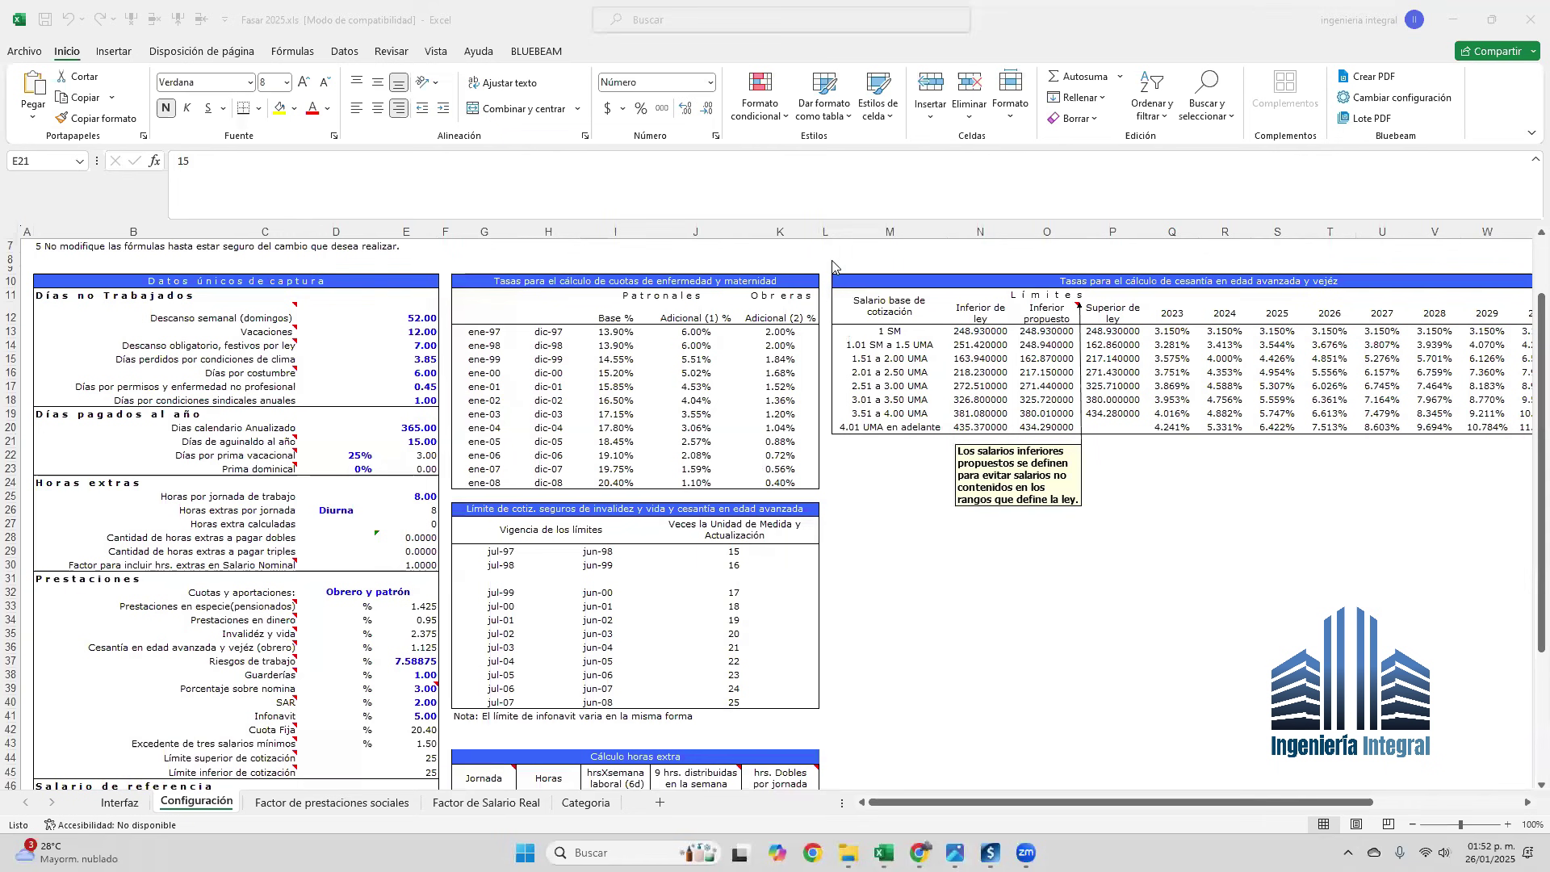
pyautogui.moveTo(832, 260); pyautogui.dragTo(1507, 473)
pyautogui.scroll(-6, 437, 601)
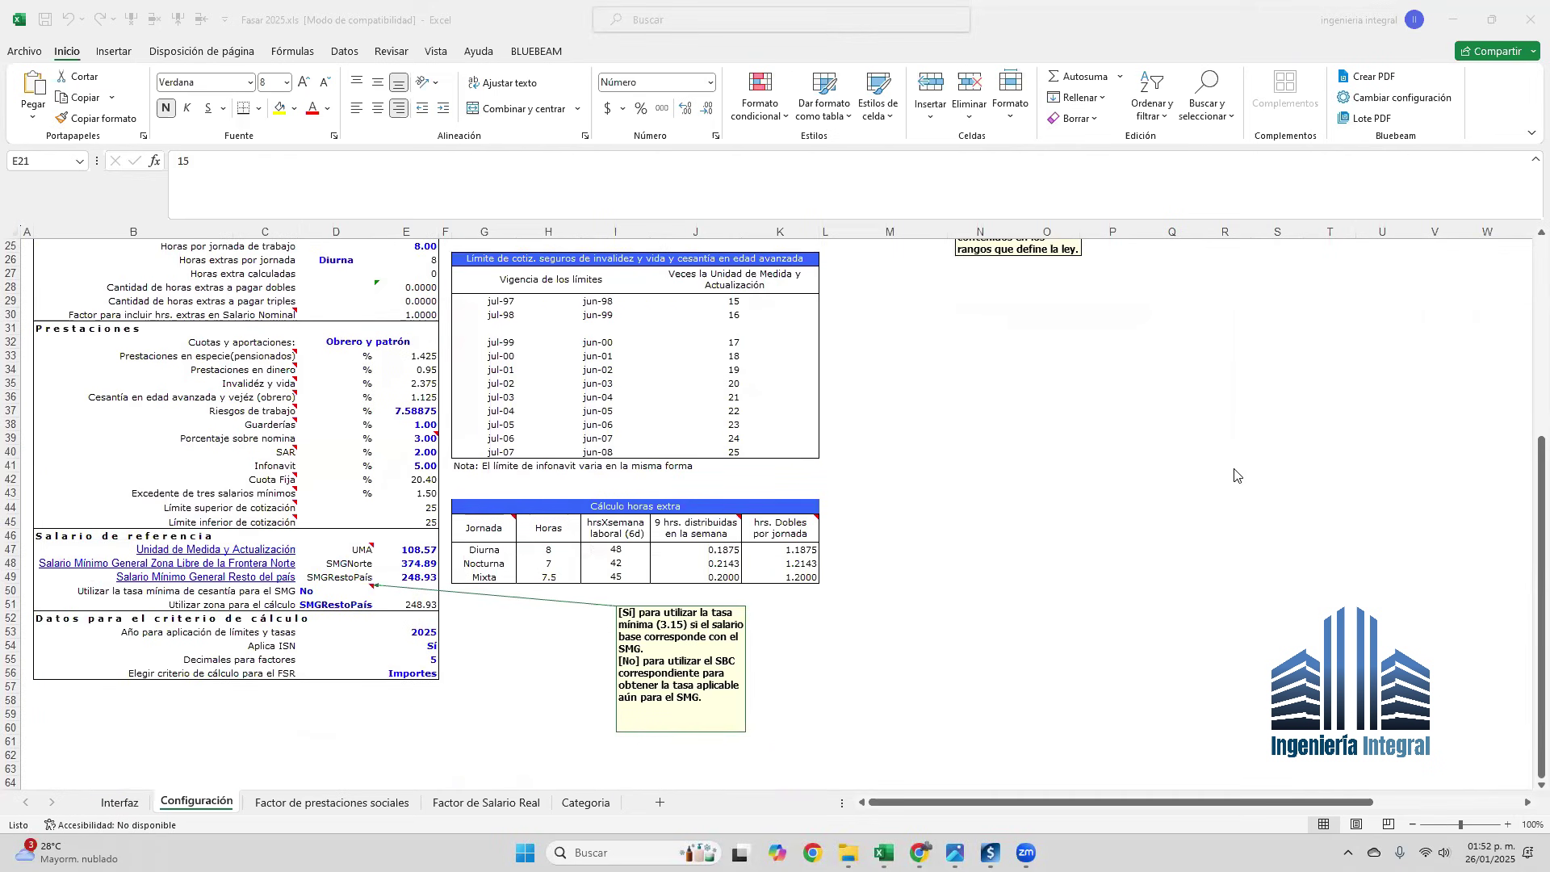
pyautogui.scroll(8, 1235, 482)
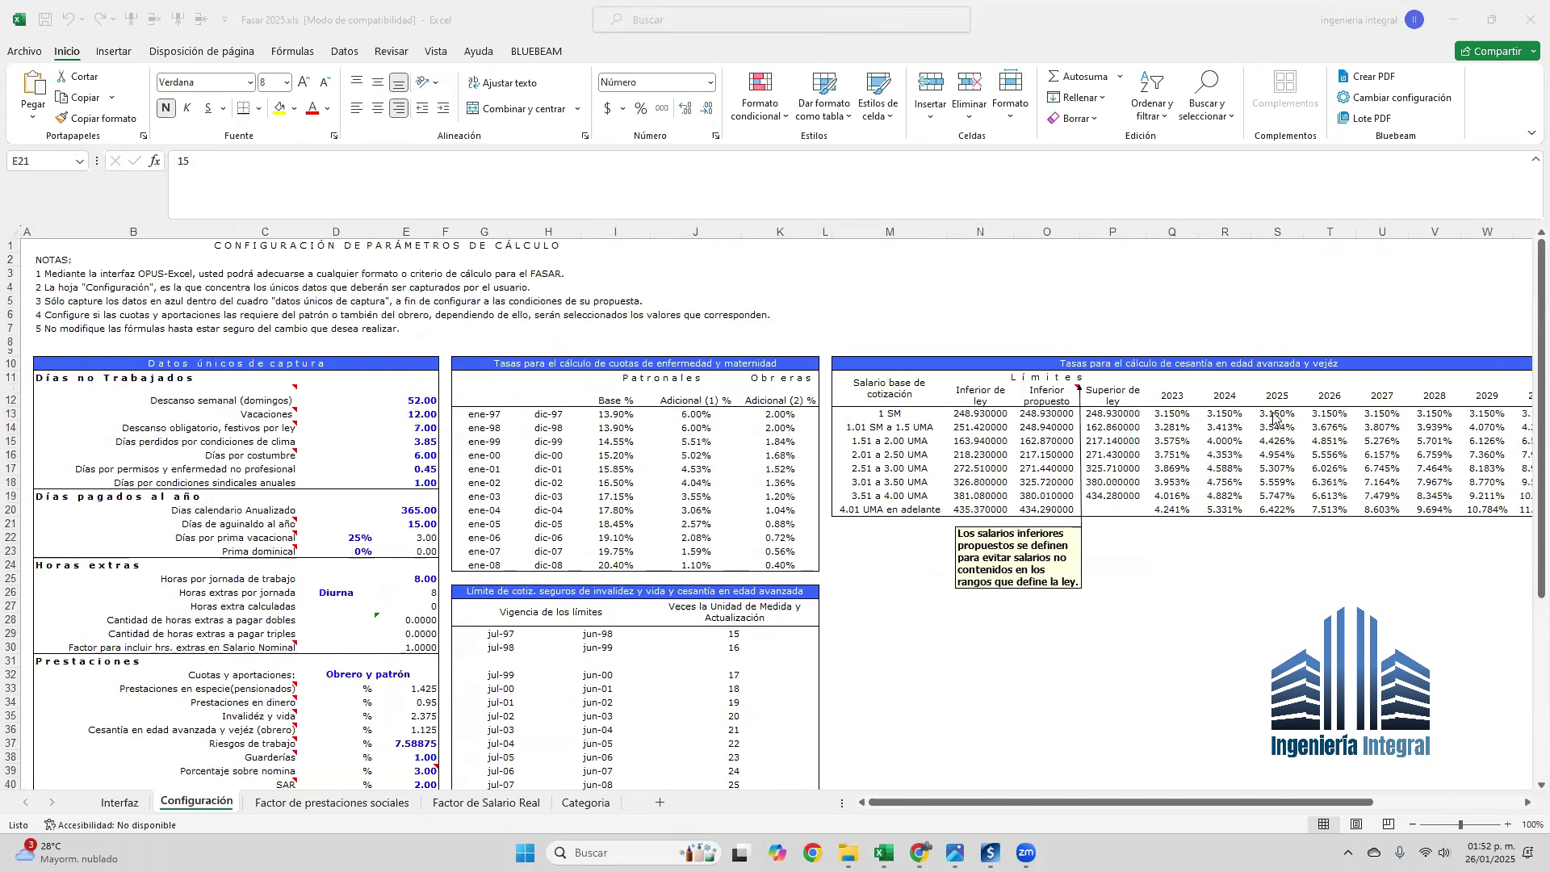
pyautogui.moveTo(1277, 413); pyautogui.dragTo(1280, 510)
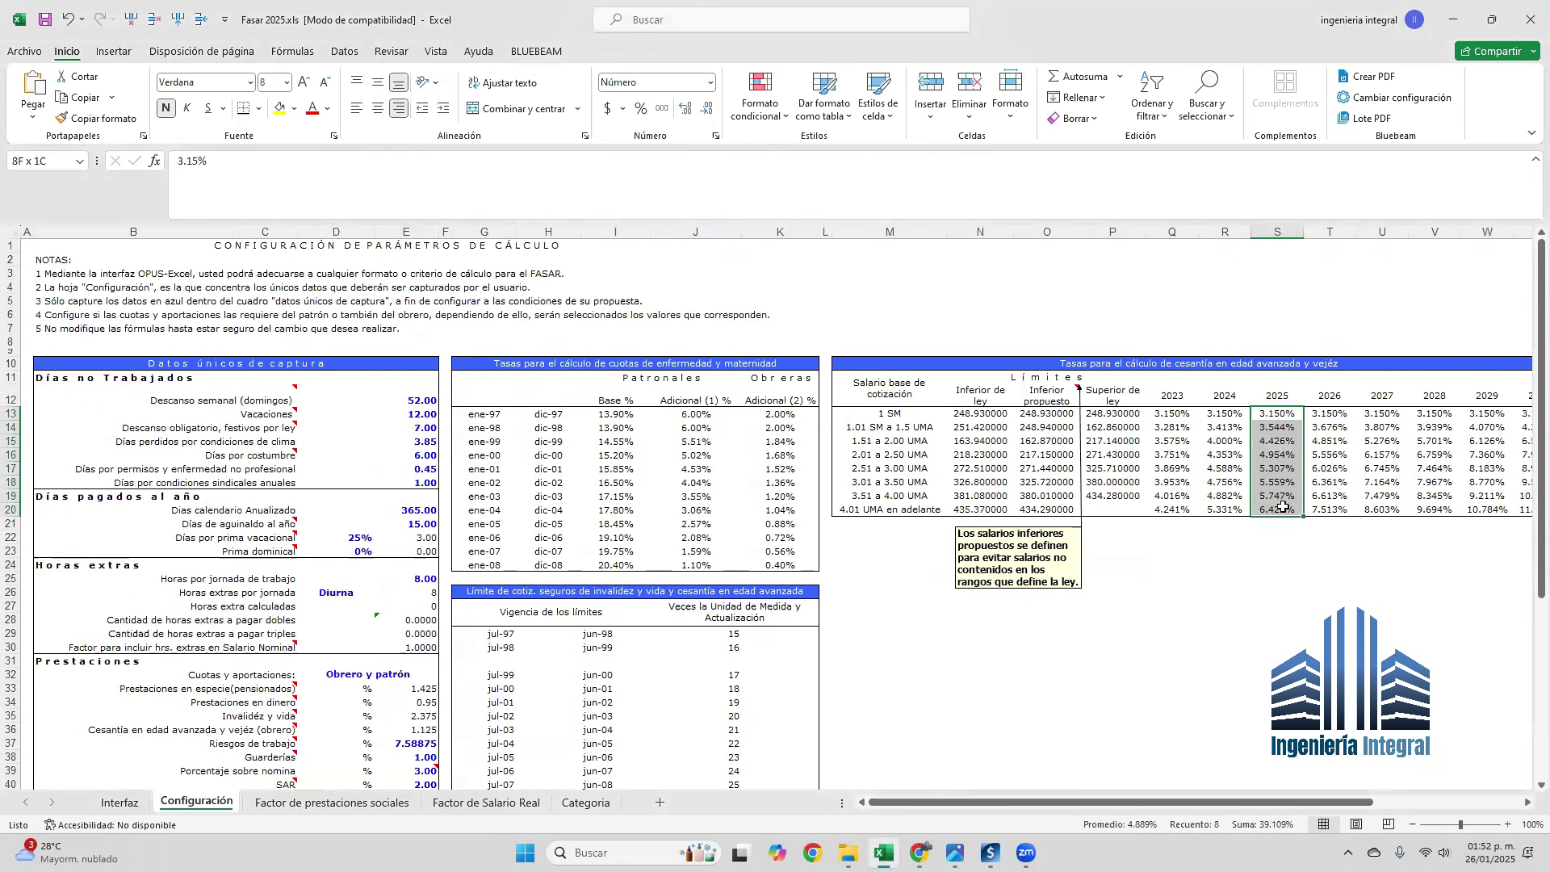
pyautogui.scroll(-7, 1069, 593)
pyautogui.scroll(7, 1069, 593)
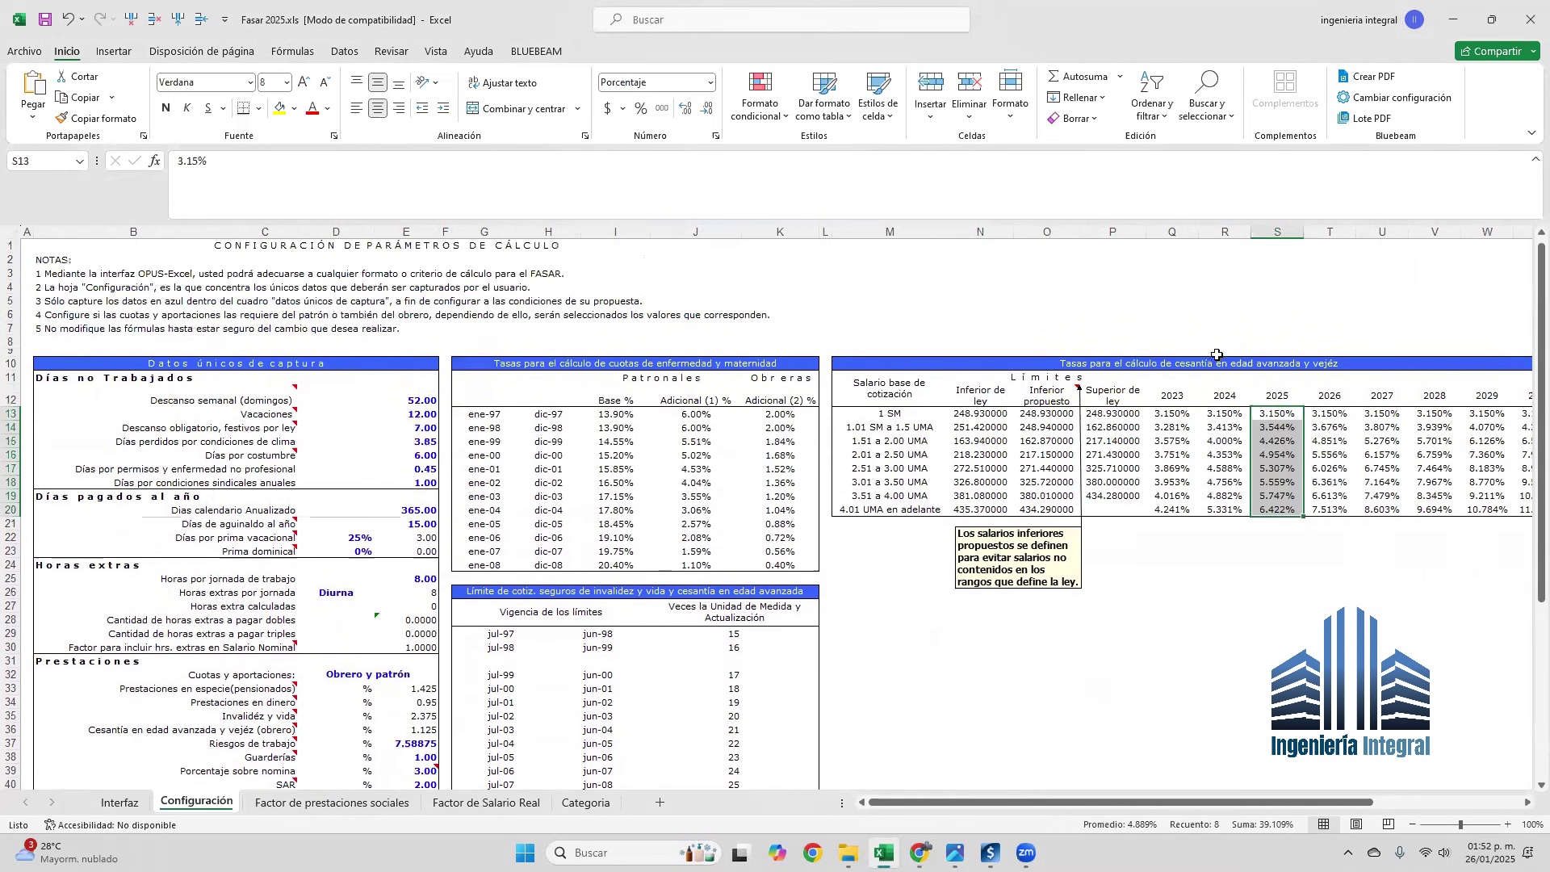
pyautogui.click(1517, 17)
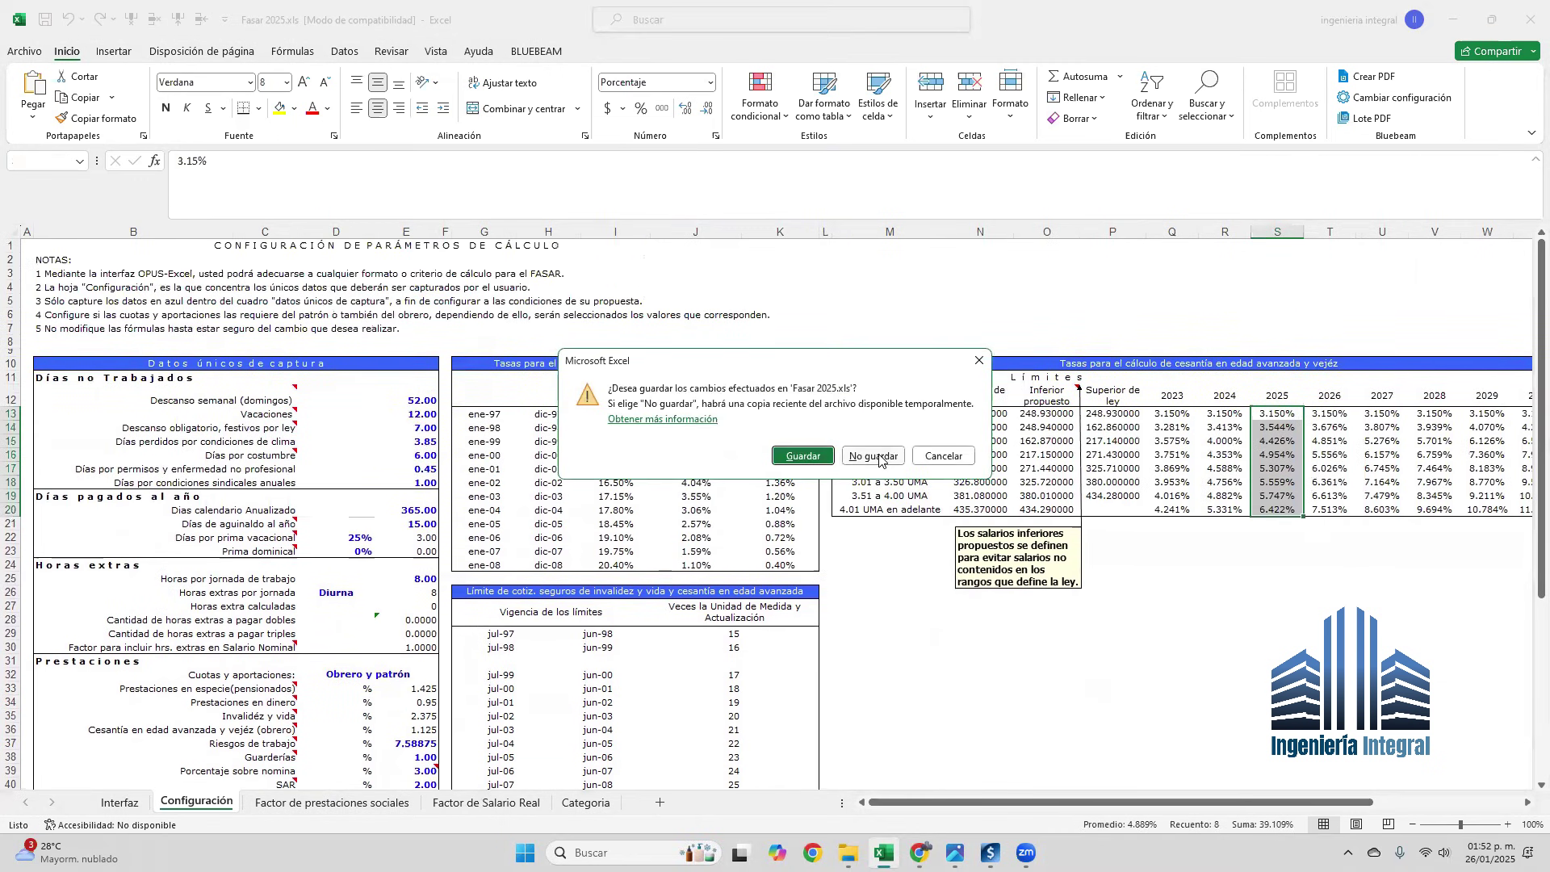
pyautogui.press('Escape')
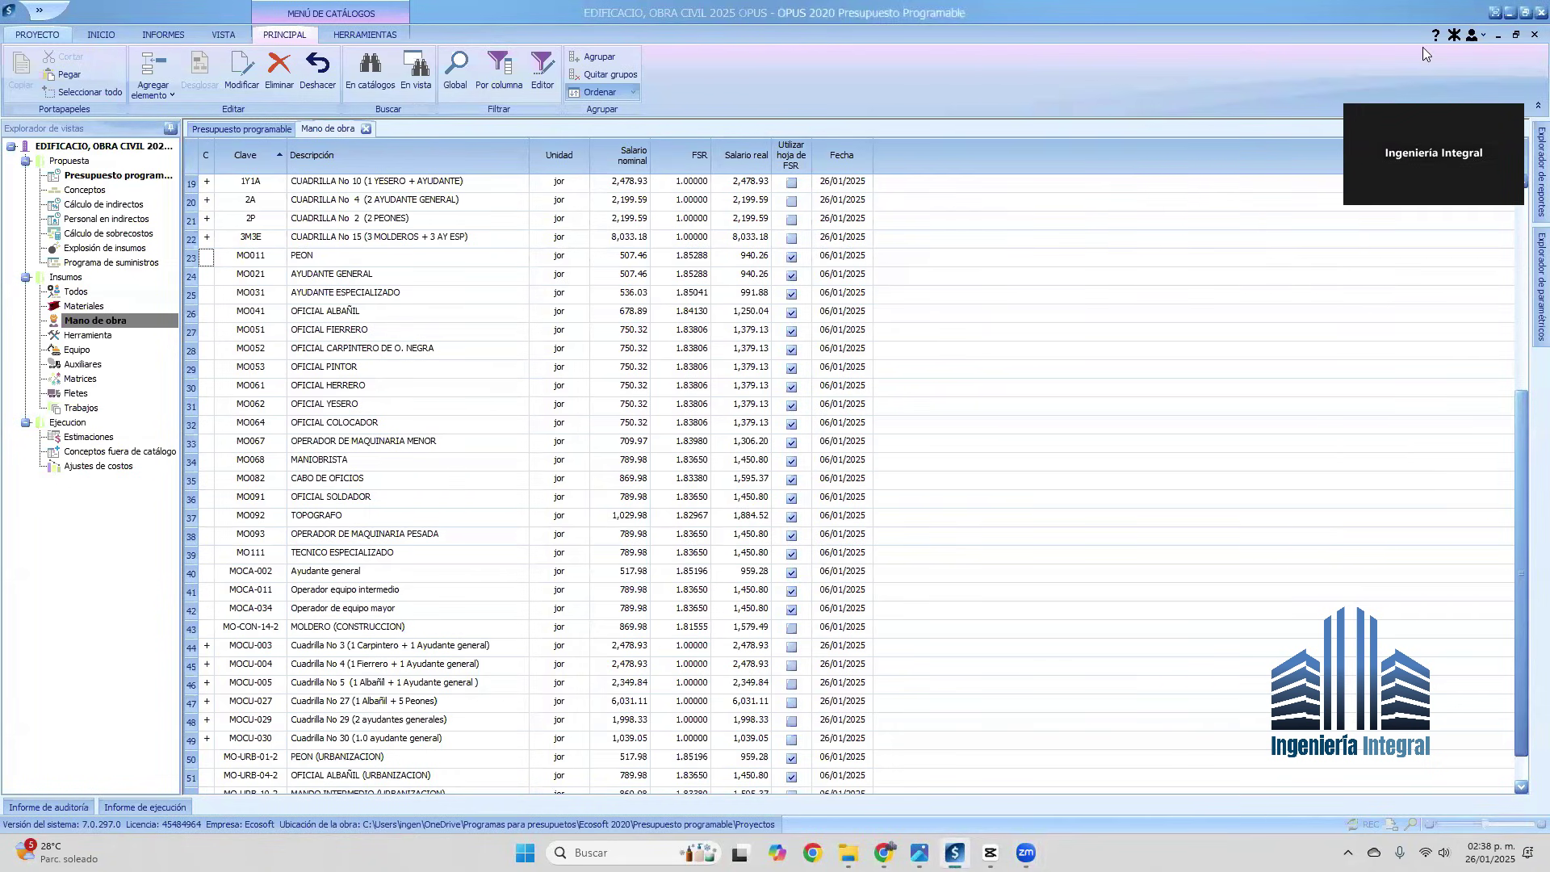
pyautogui.click(1510, 14)
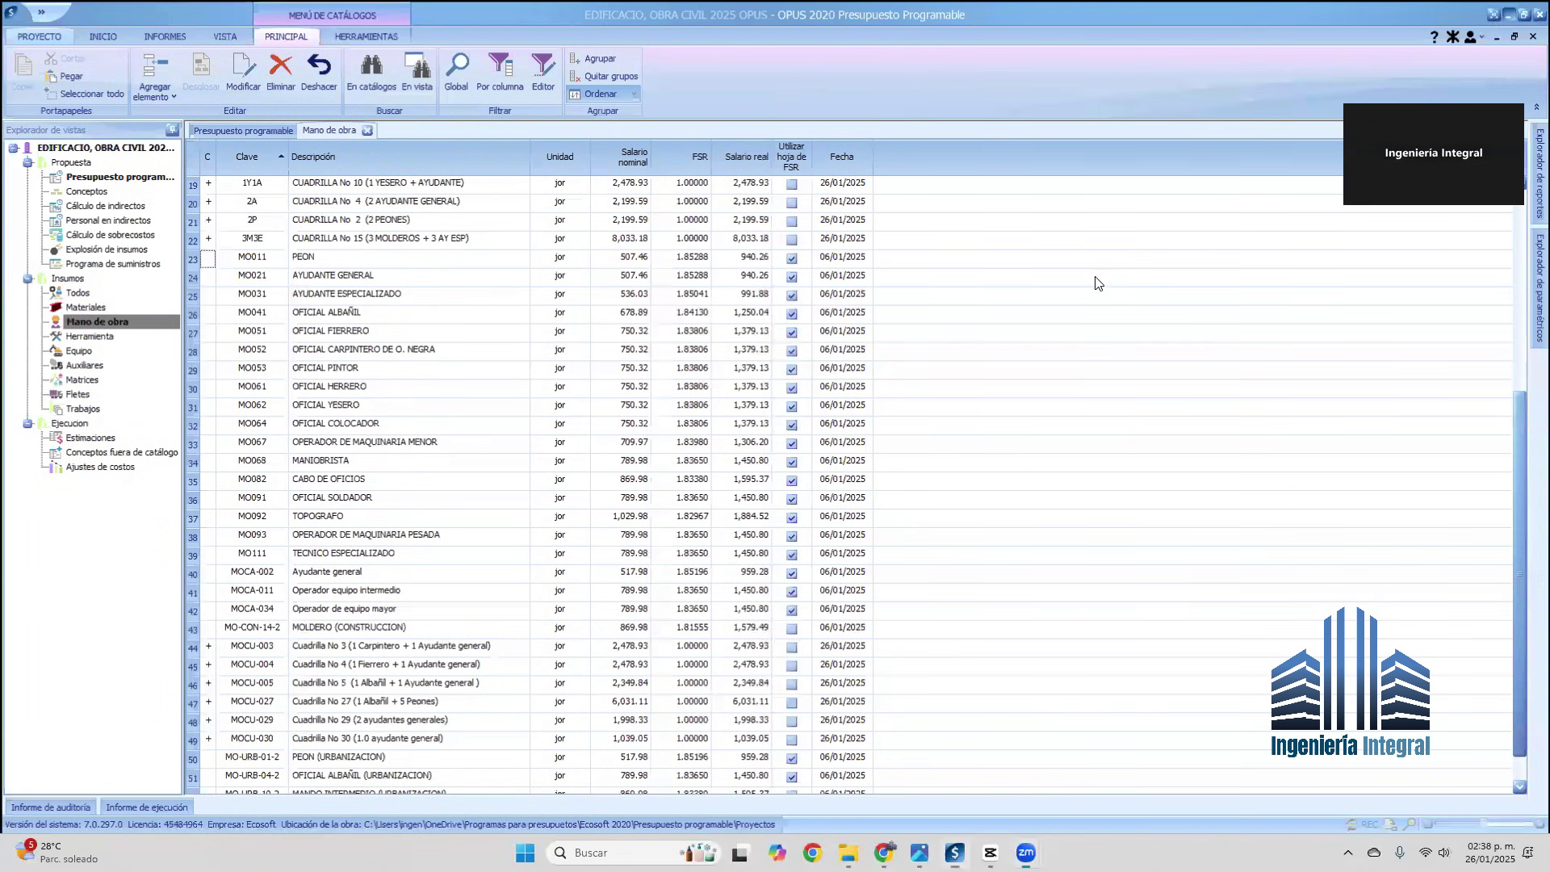
pyautogui.press('super+d')
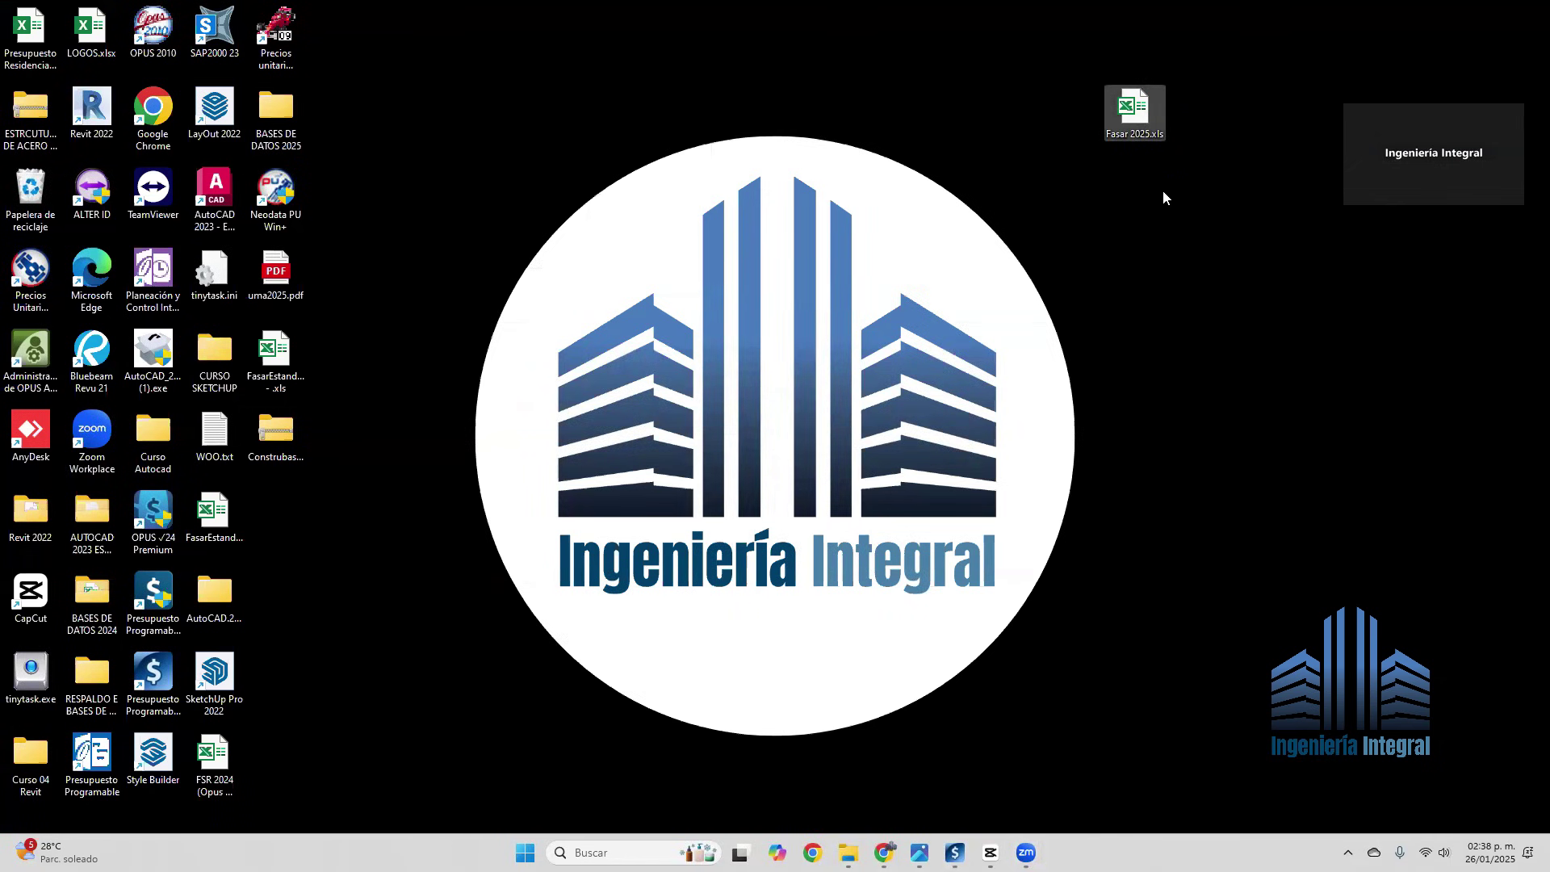
pyautogui.click(955, 852)
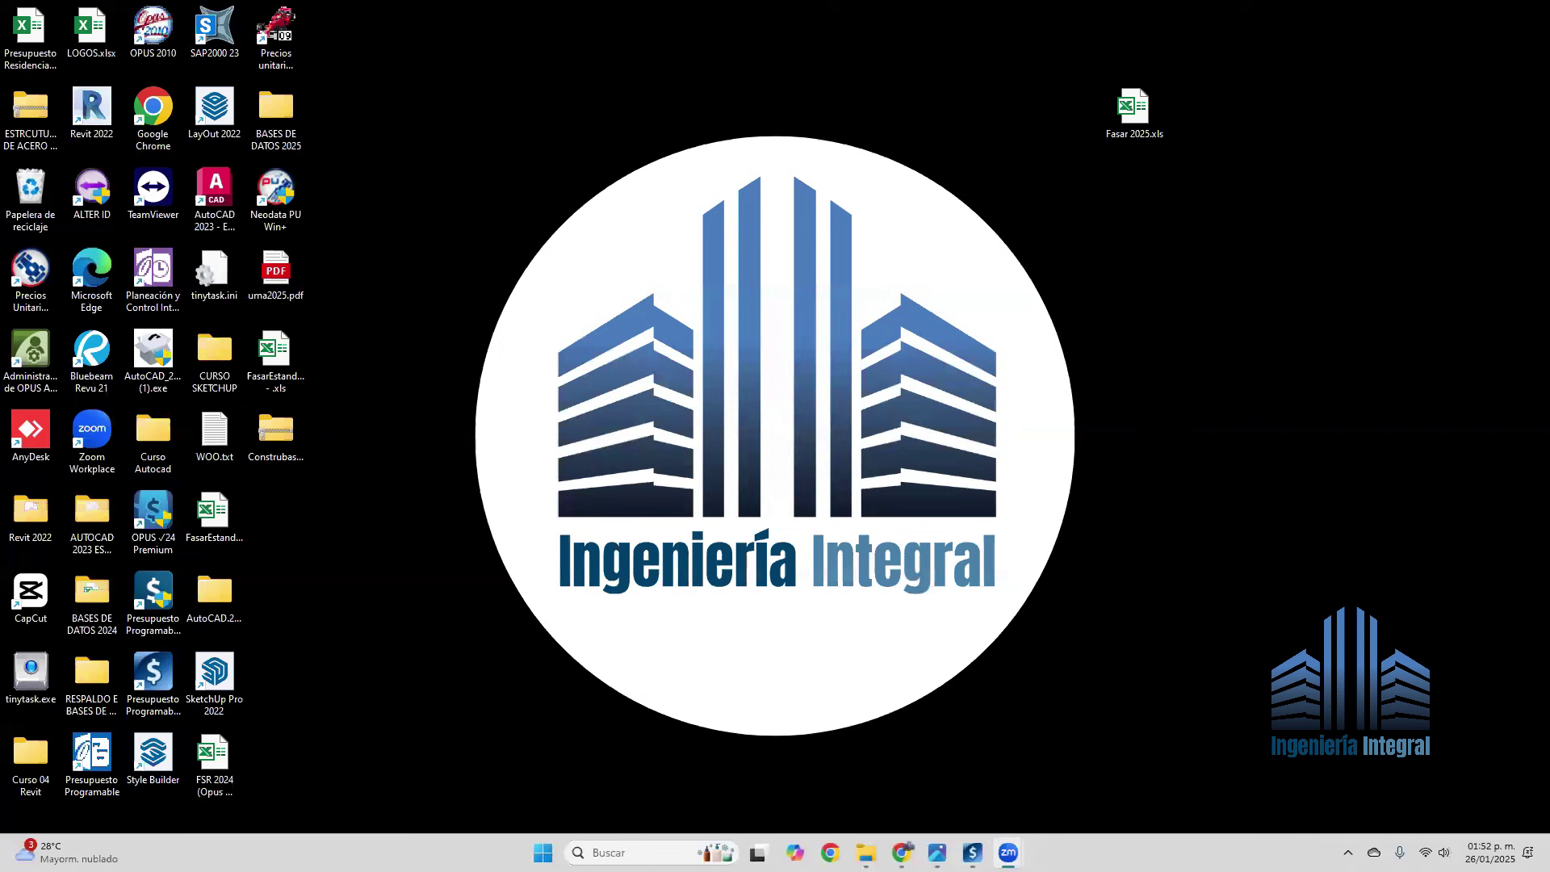
# Switch to OPUS, open the FSR categories and replace the JOR8HR category's workbook with Fasar 2025.xls from the desktop.
pyautogui.click(971, 853)
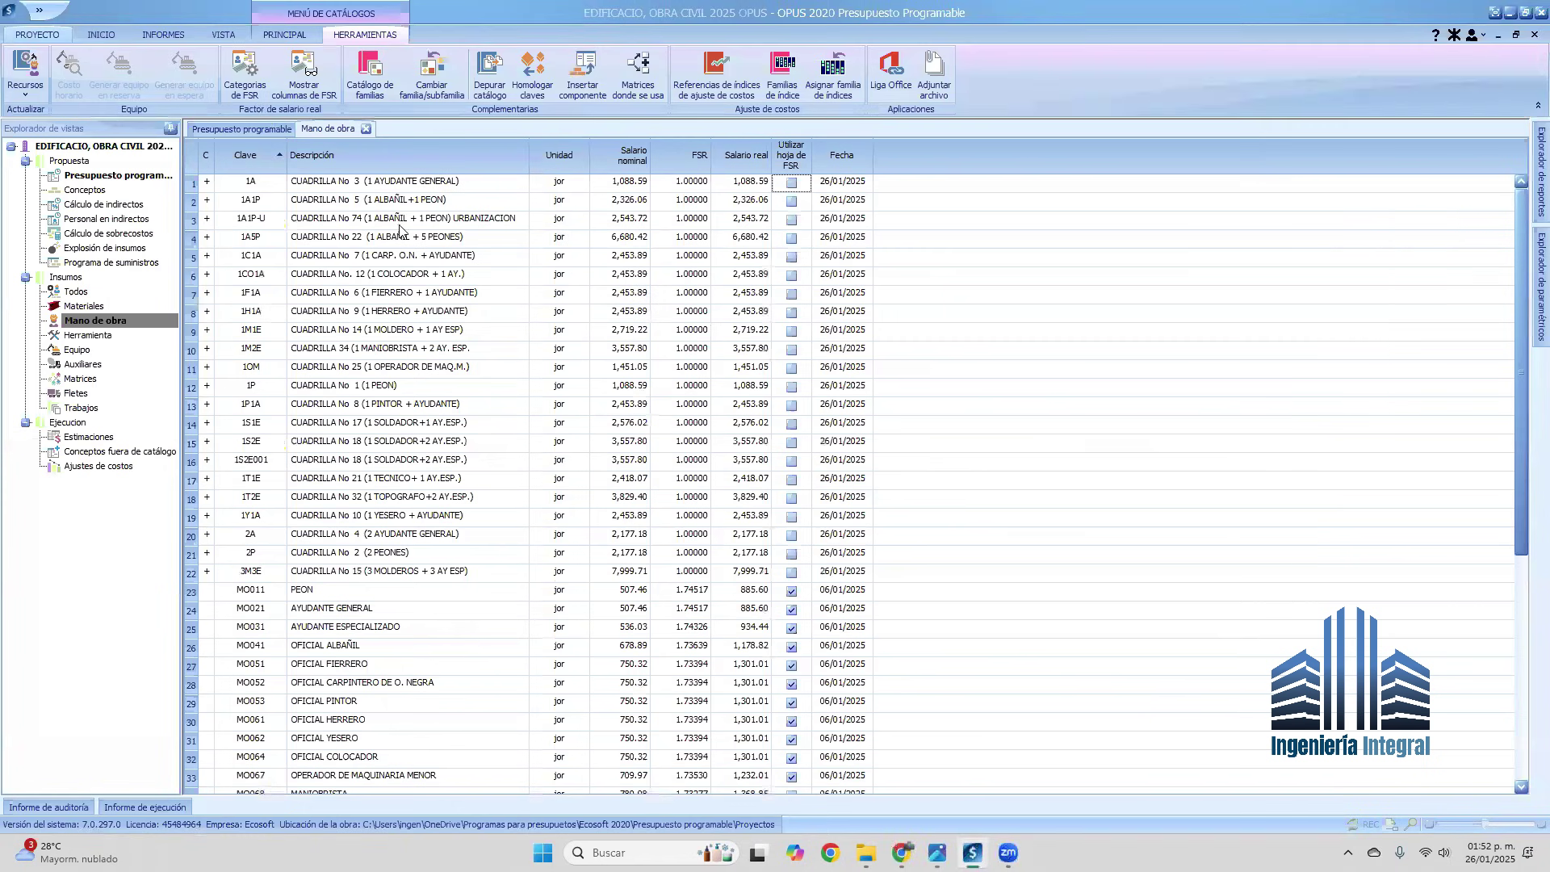
pyautogui.click(250, 70)
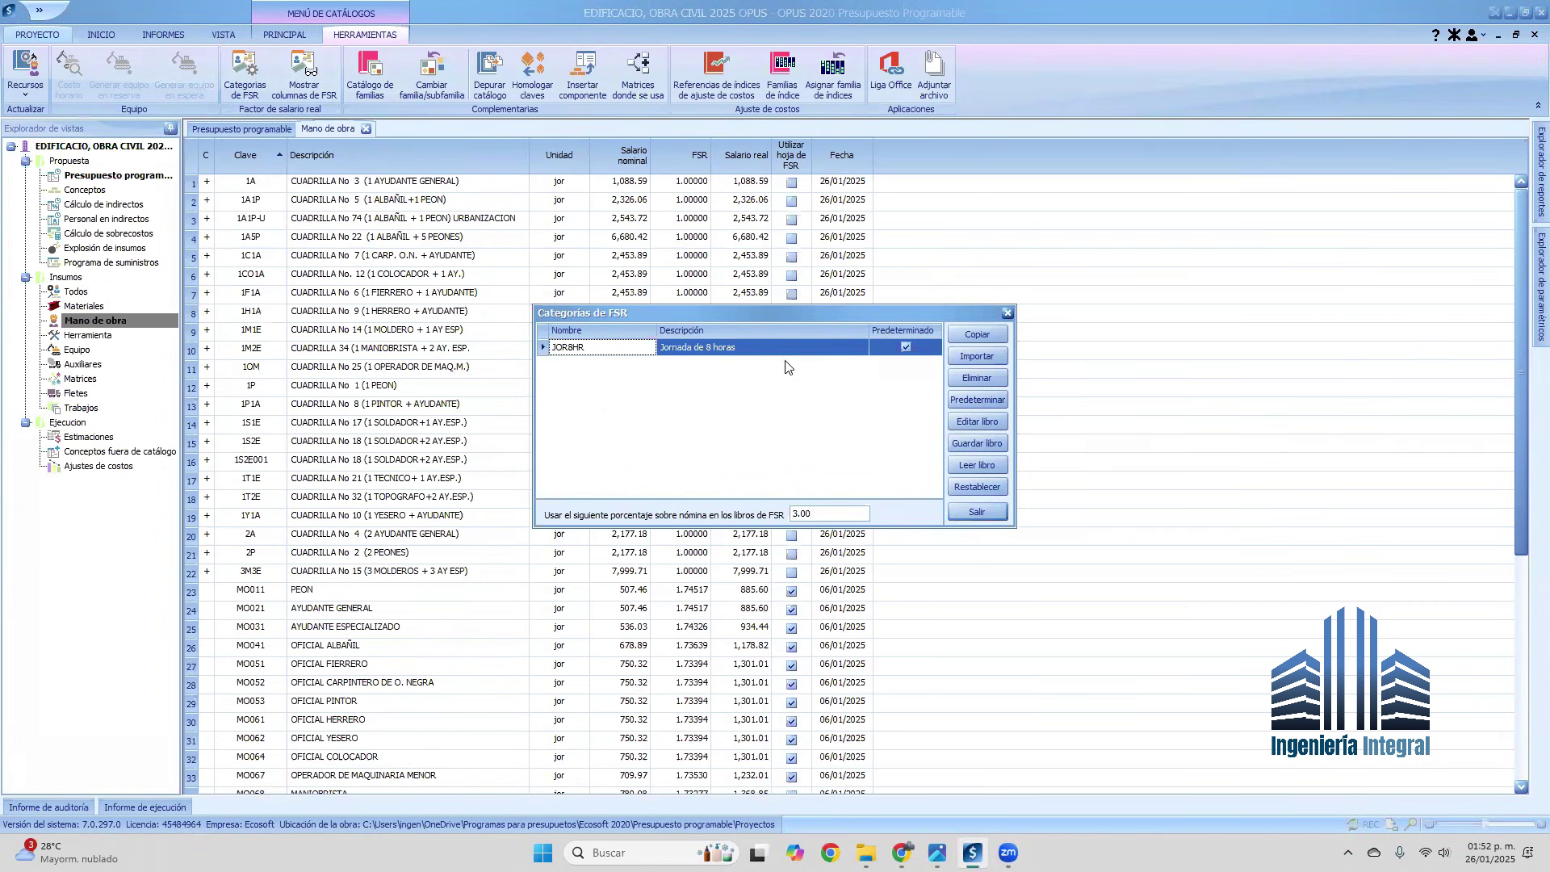
pyautogui.click(971, 465)
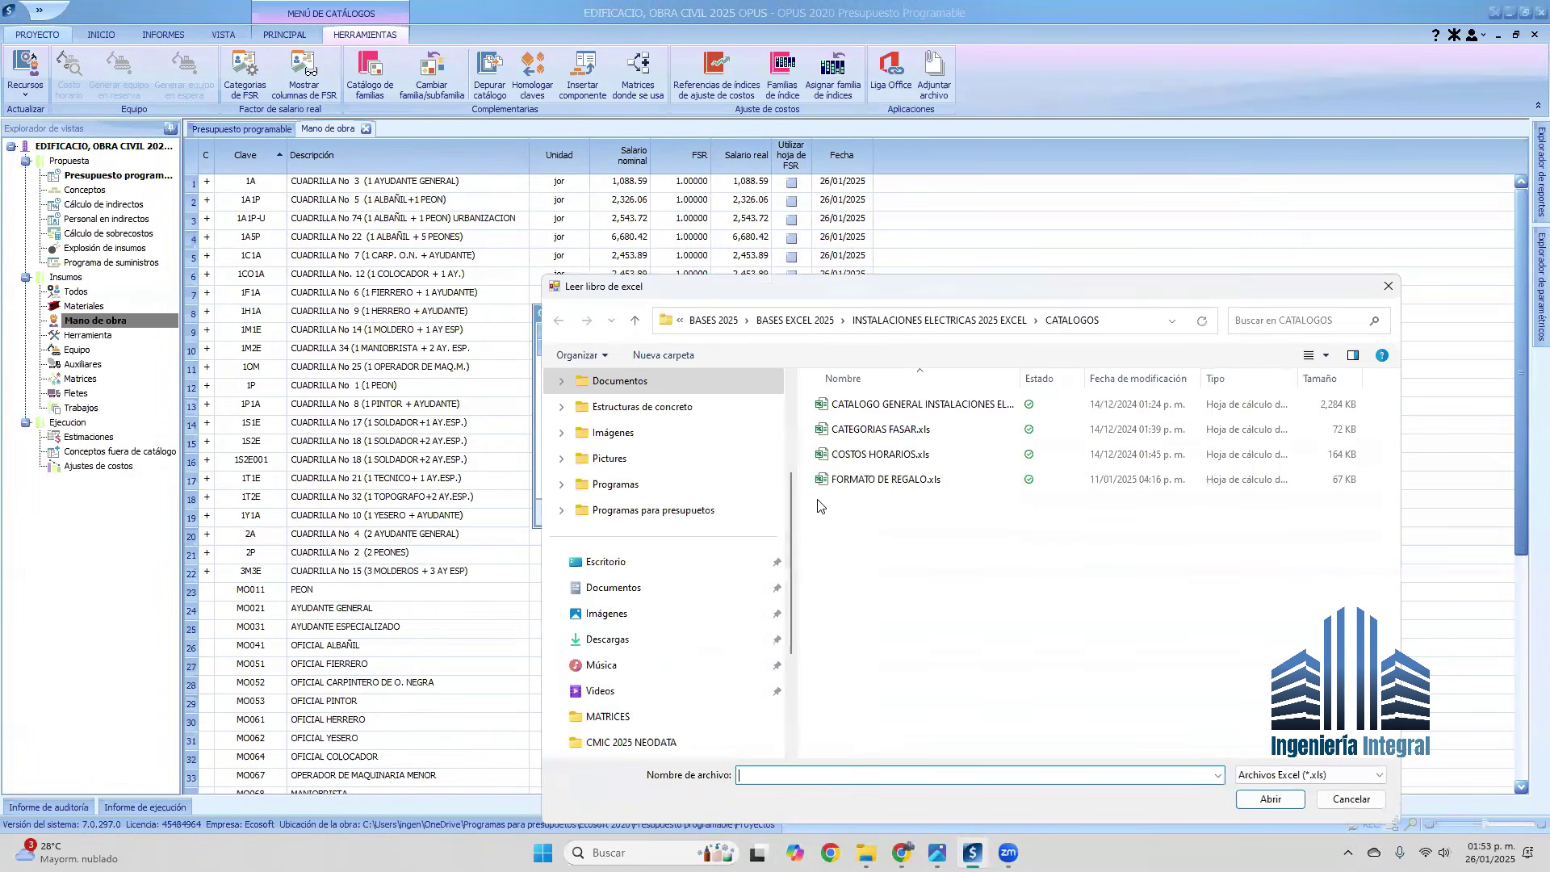
pyautogui.click(605, 562)
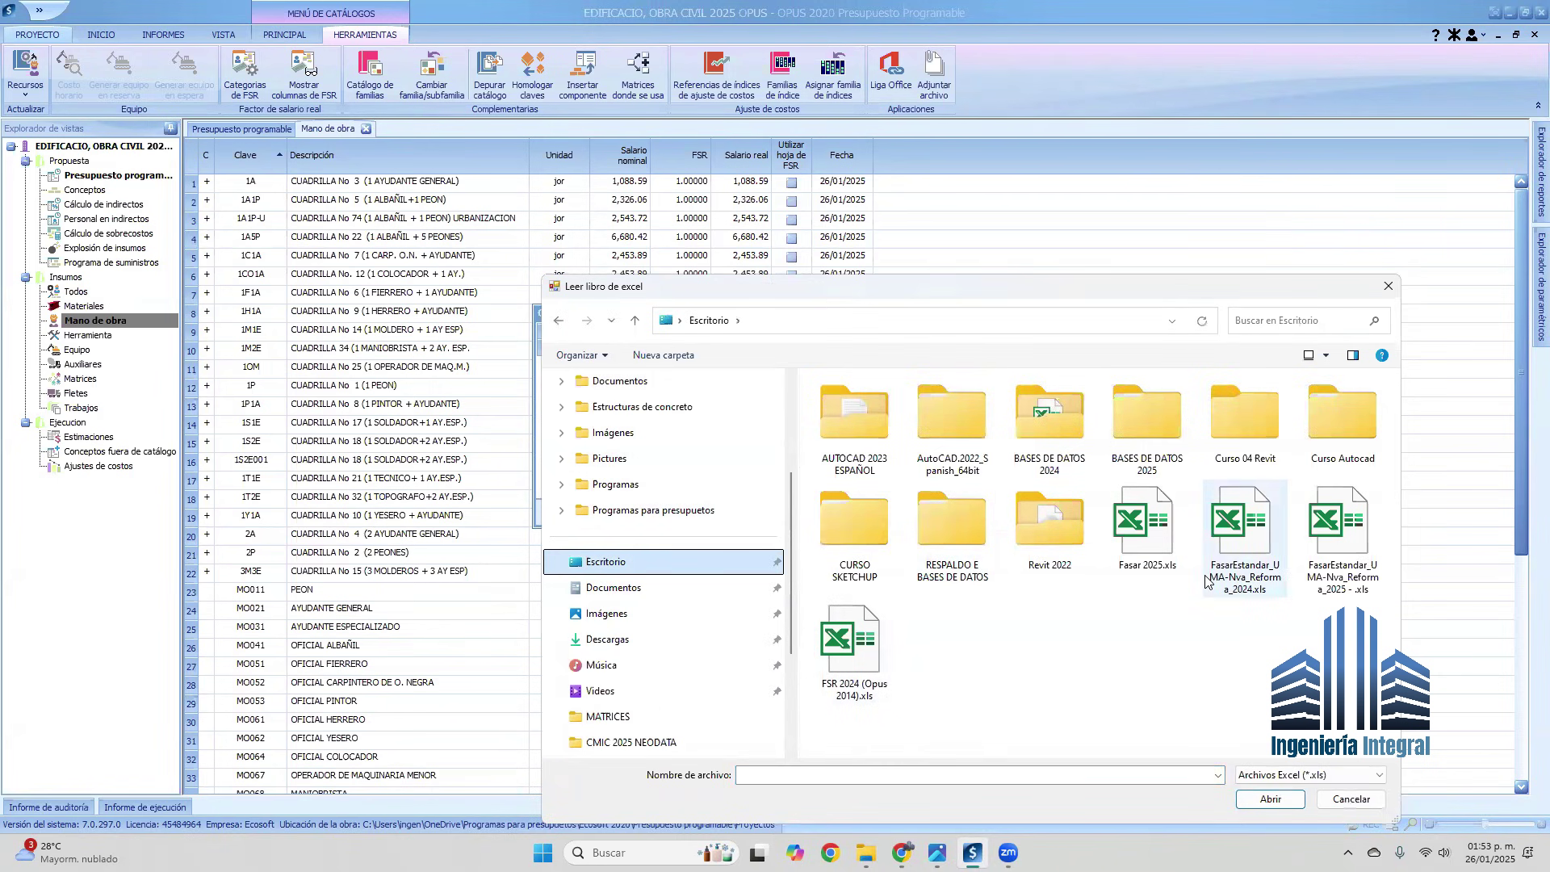
pyautogui.click(1151, 526)
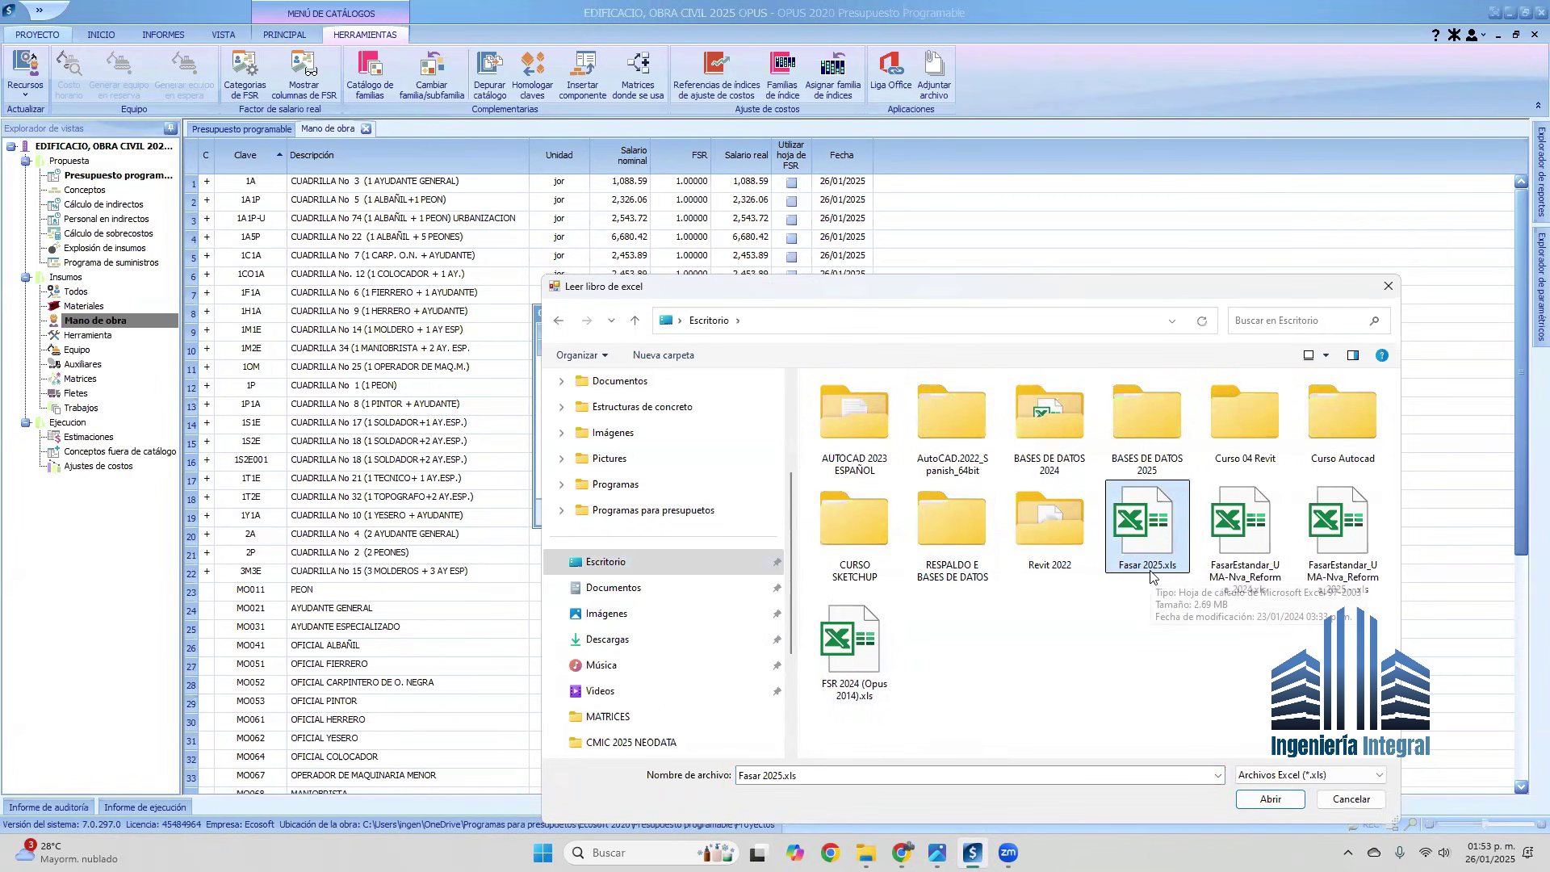
pyautogui.click(1281, 799)
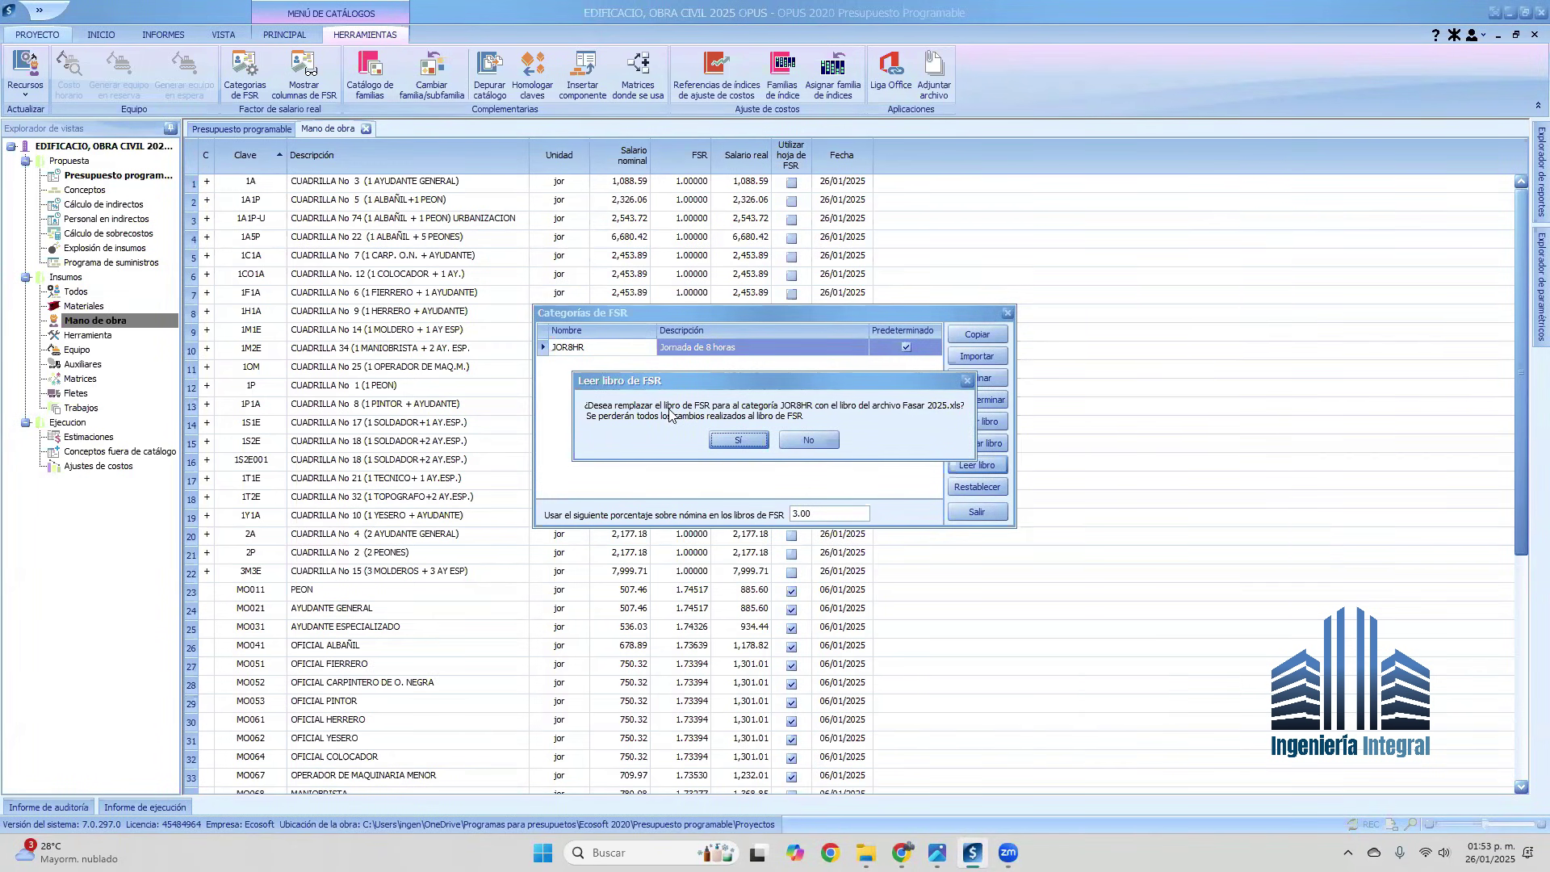
pyautogui.click(736, 442)
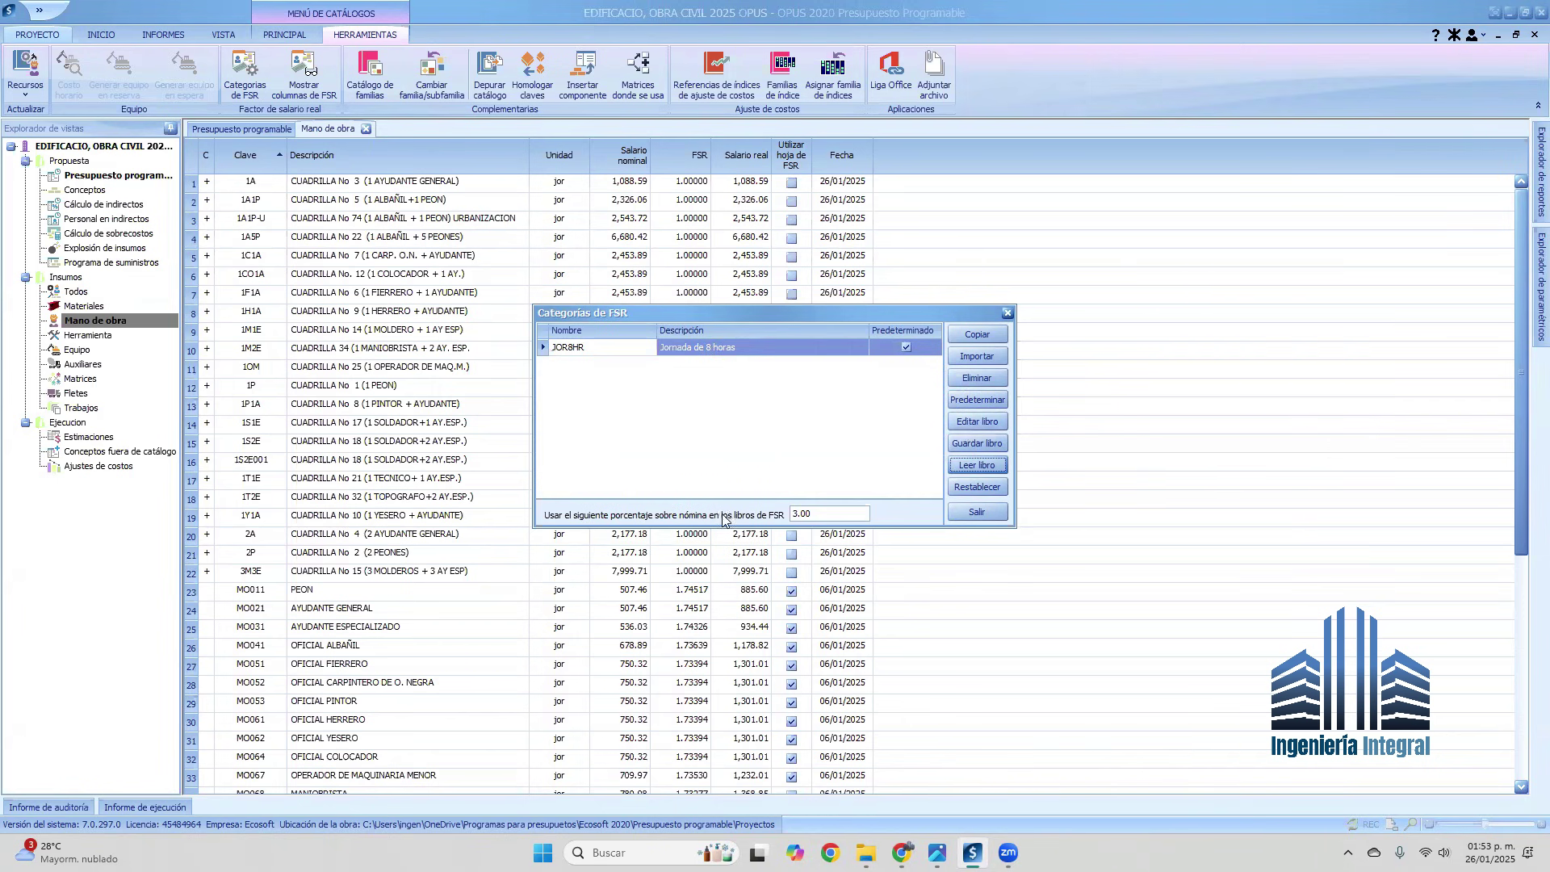
# Check the 2025 Impuesto sobre Nómina rate in Chrome and set the payroll percentage for the FSR workbooks to 4 in OPUS.
pyautogui.click(836, 511)
pyautogui.click(714, 432)
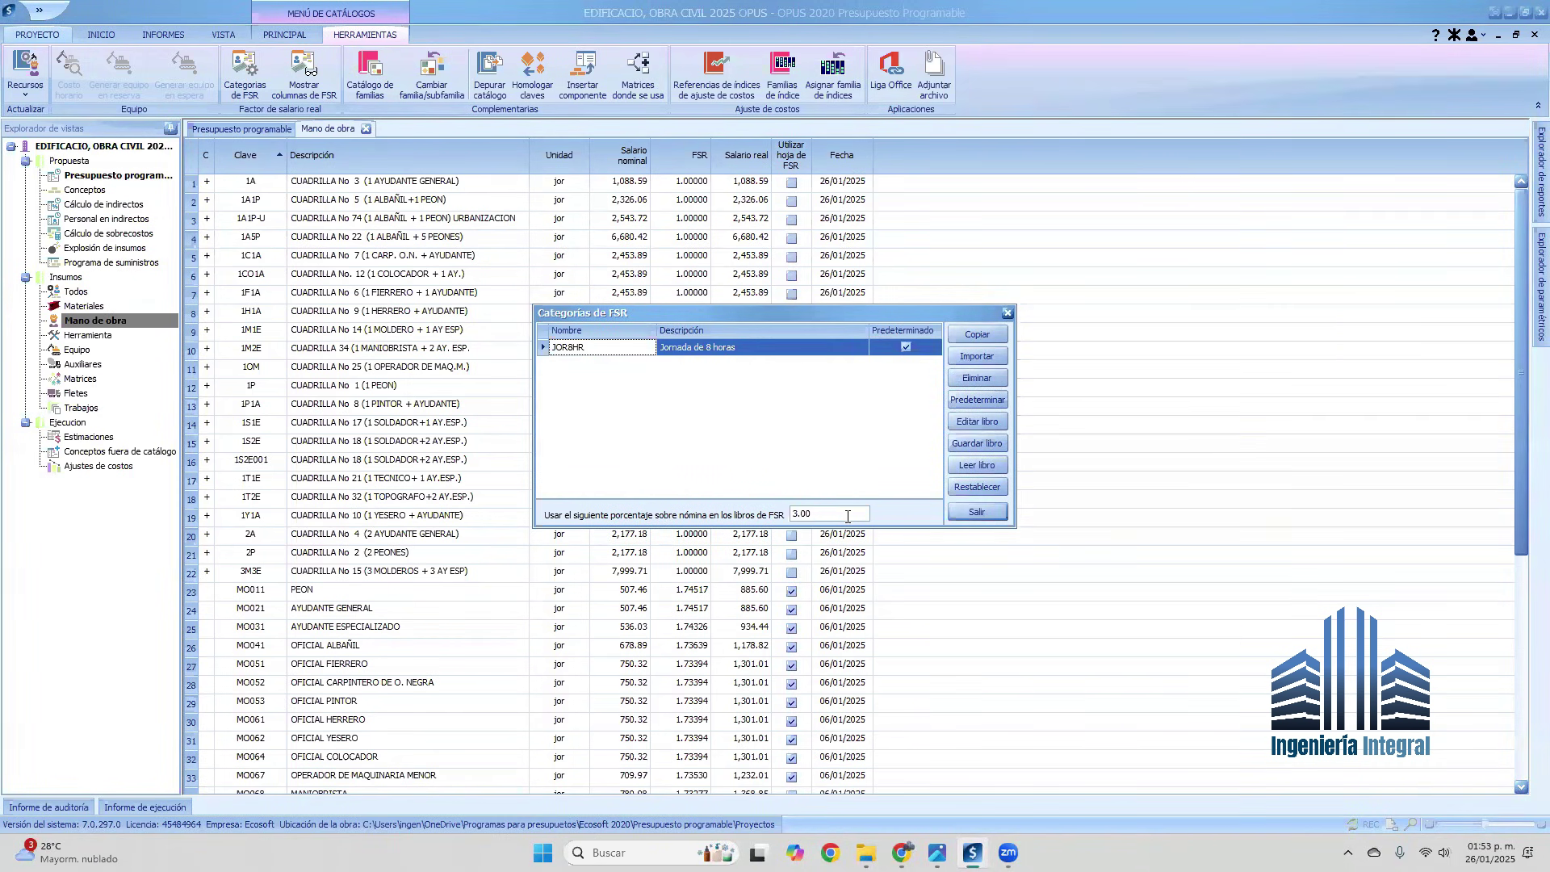
pyautogui.click(857, 512)
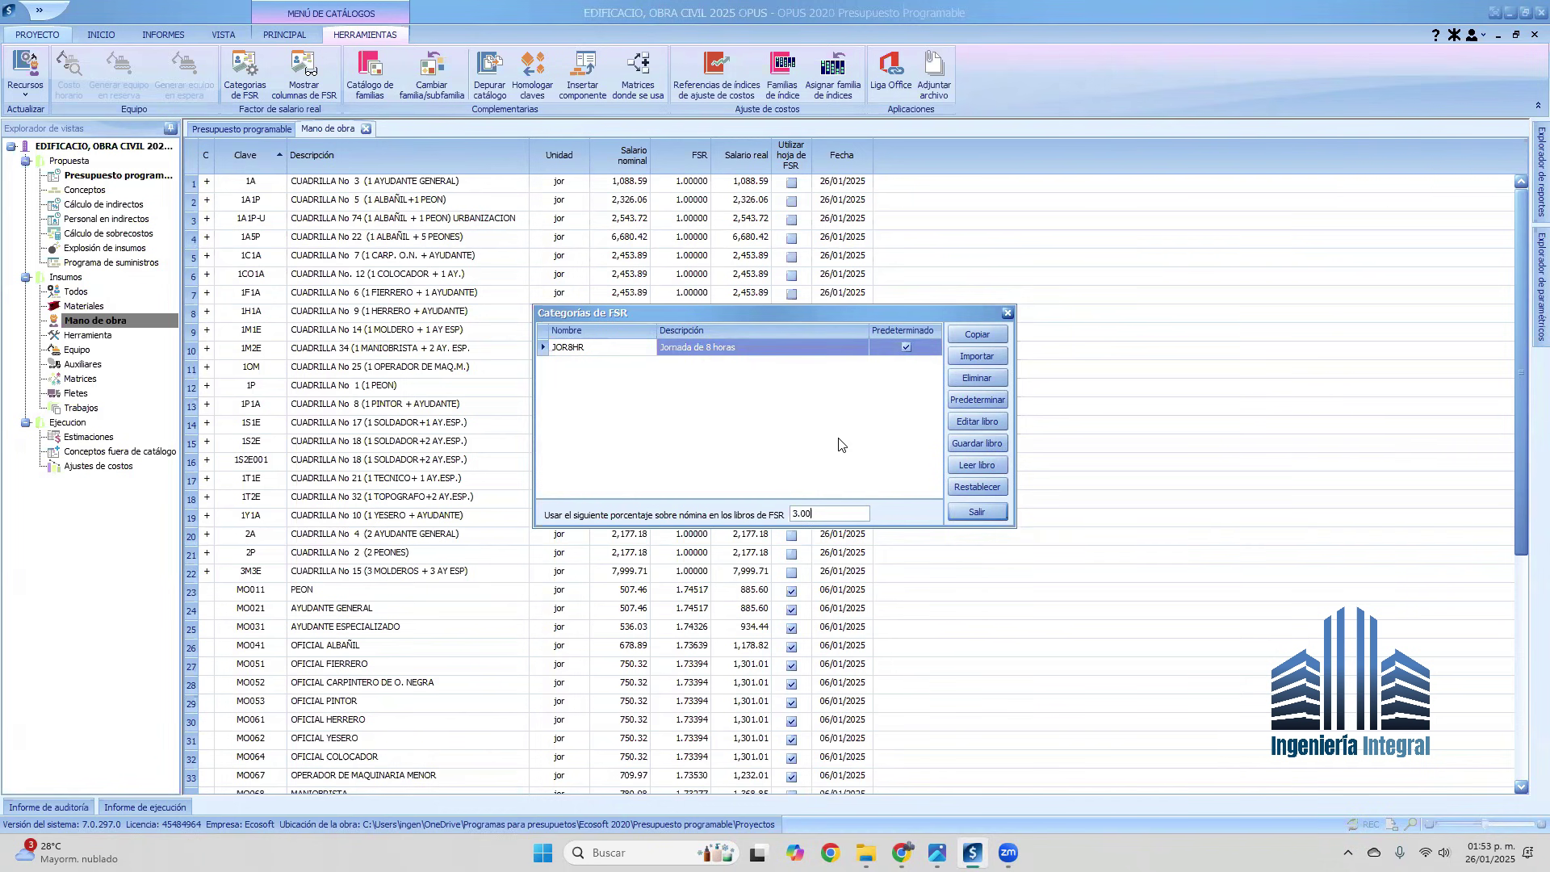
pyautogui.click(902, 853)
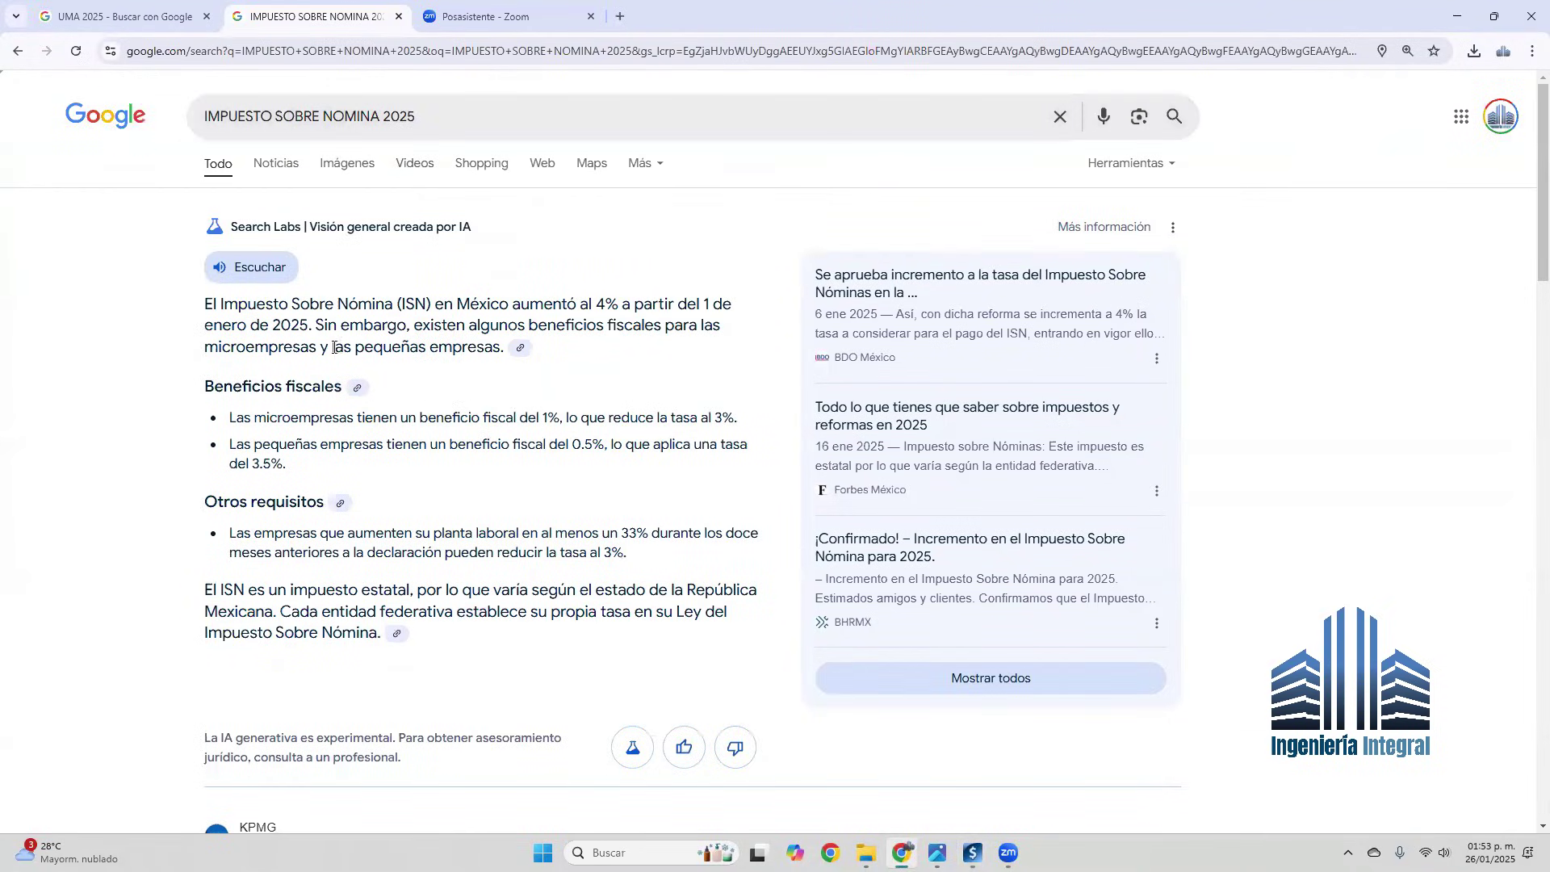
pyautogui.moveTo(214, 305); pyautogui.dragTo(619, 307)
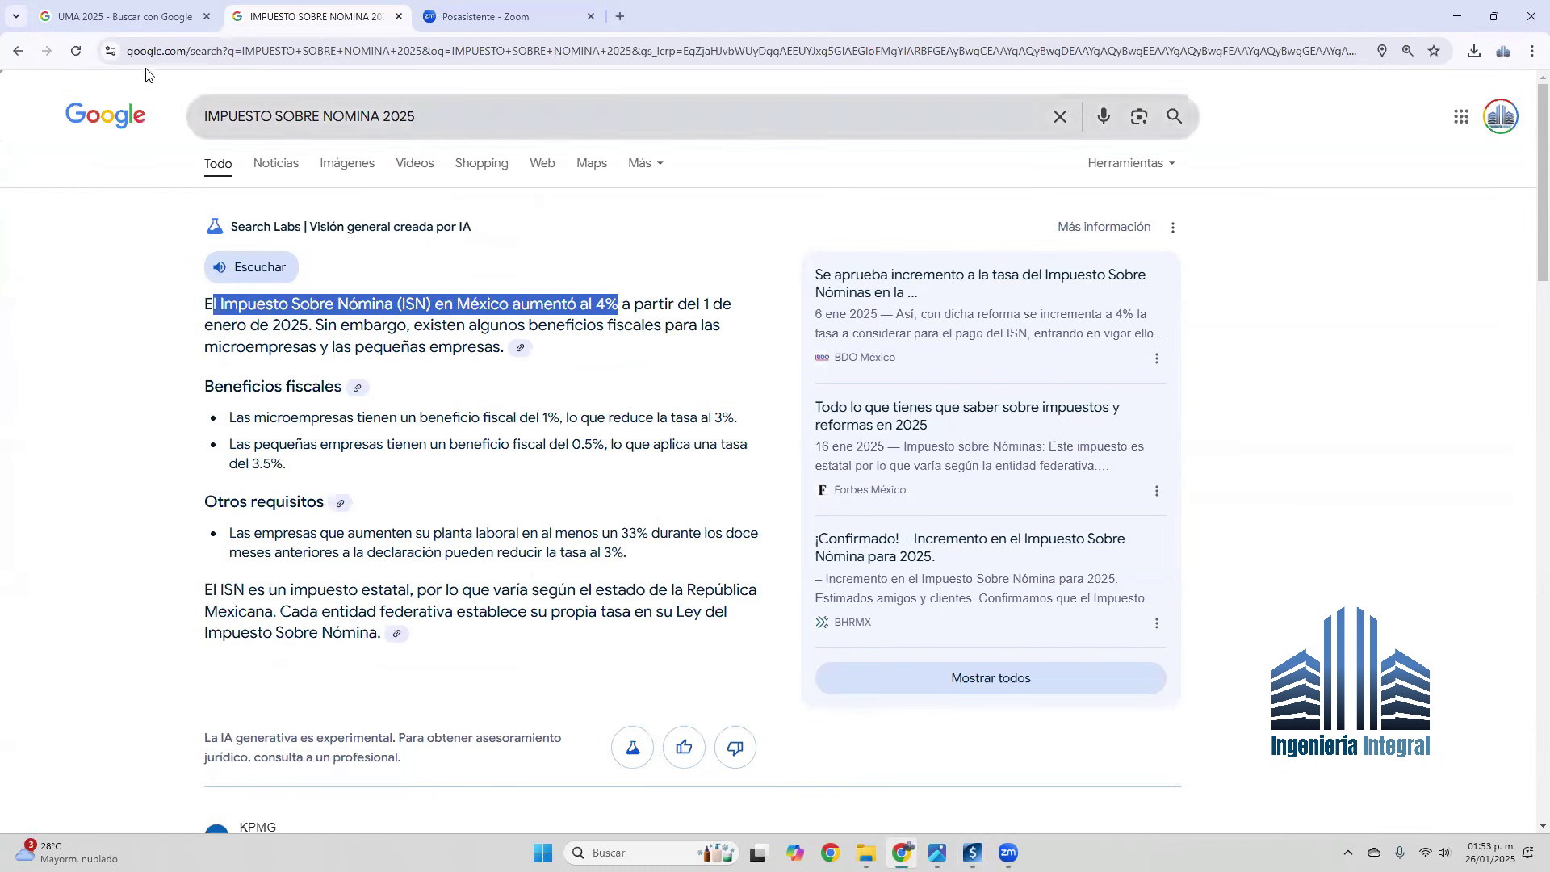
pyautogui.click(972, 852)
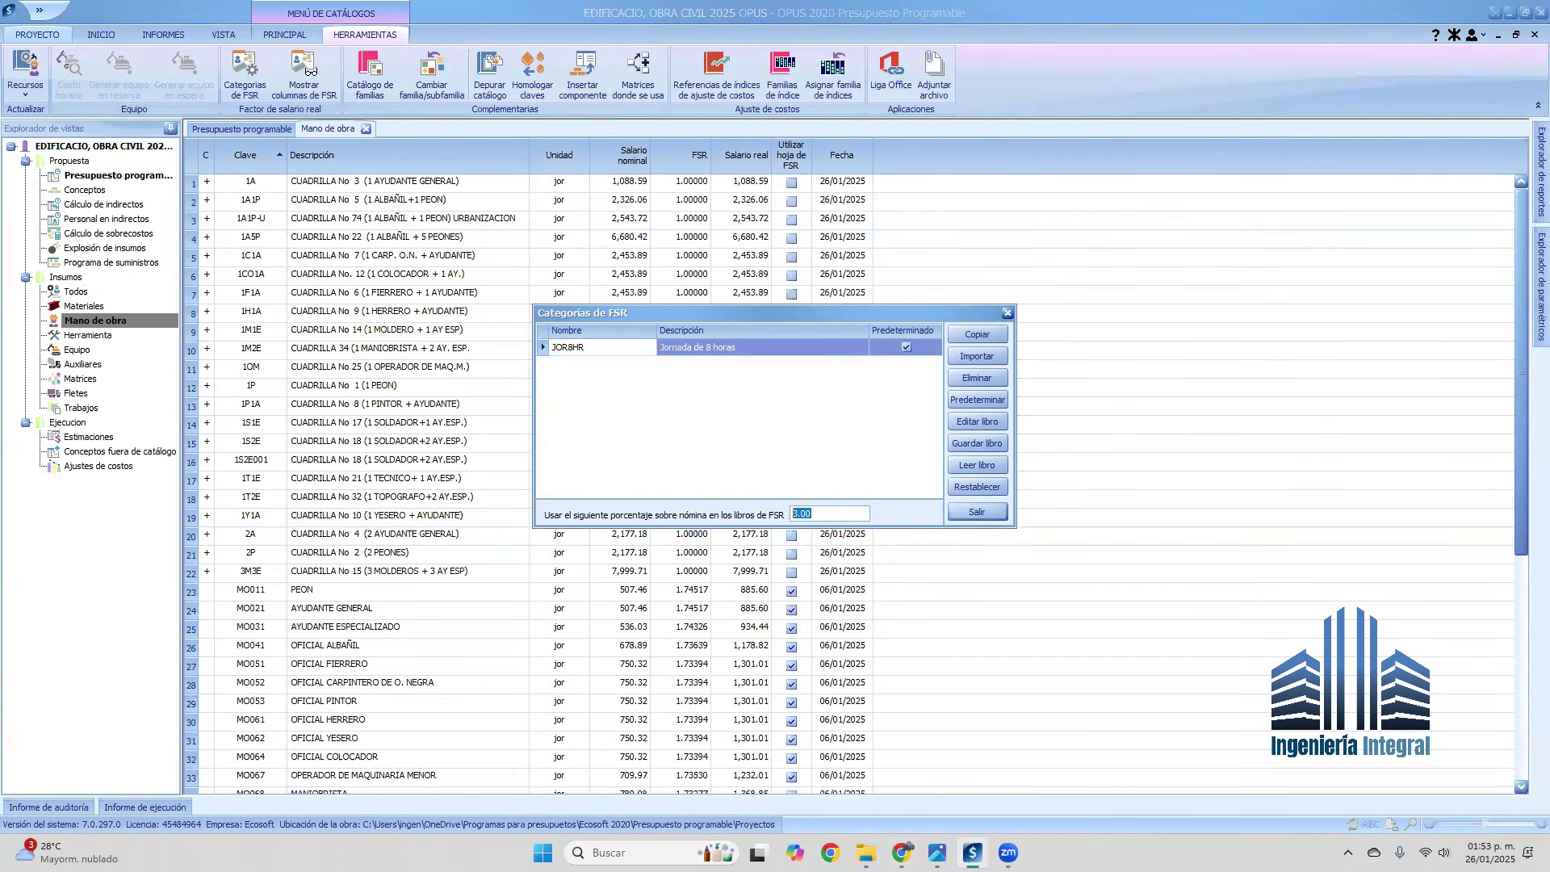
pyautogui.write('4')
pyautogui.click(874, 473)
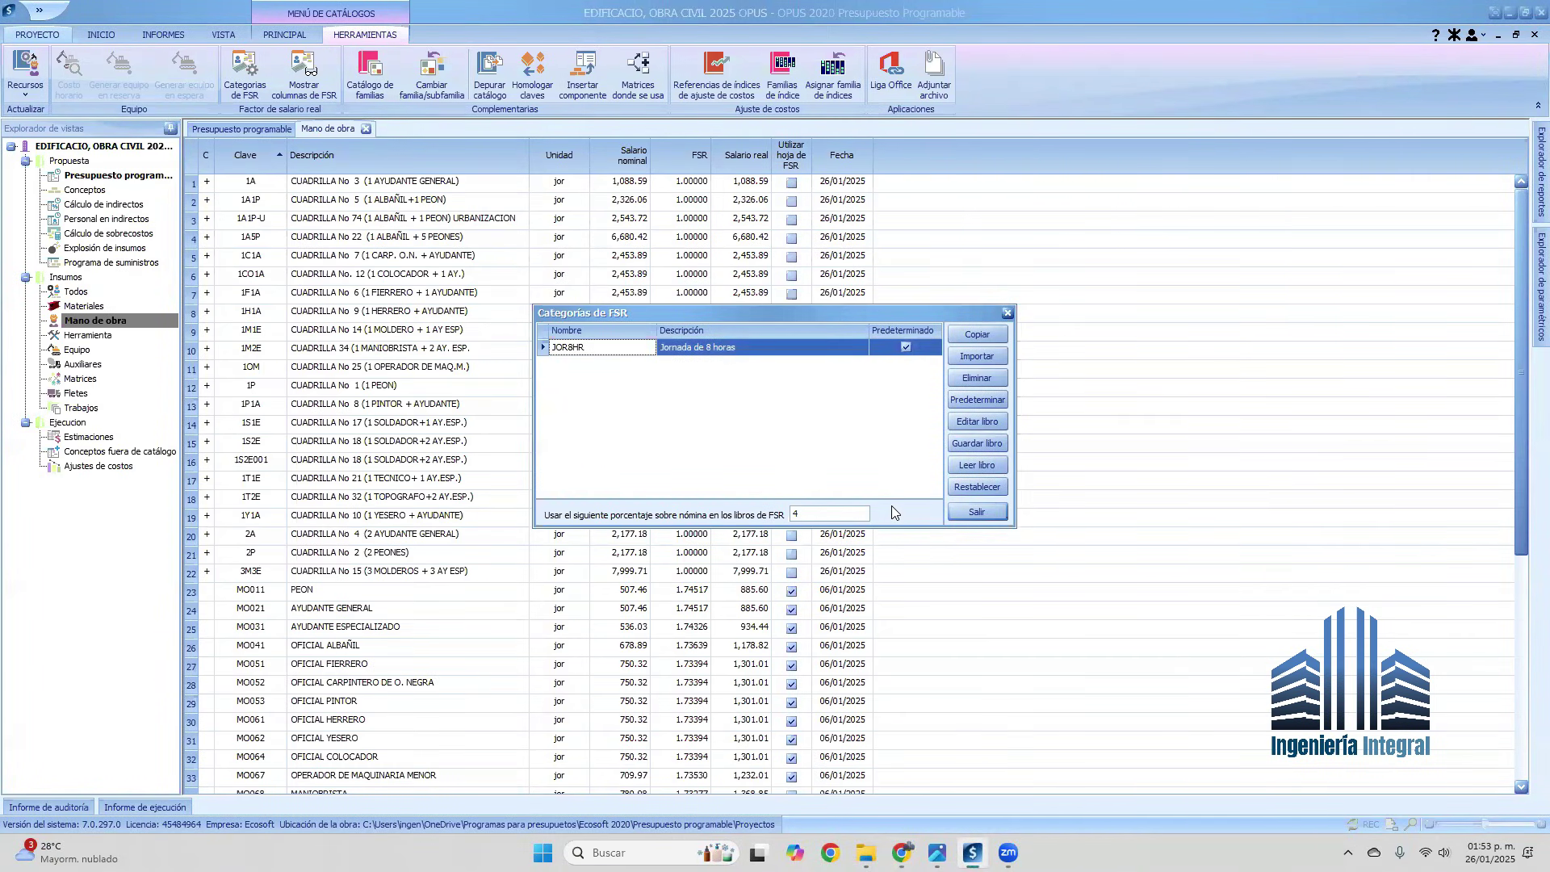
# Open the JOR8HR category's workbook for editing in a maximized Excel window.
pyautogui.click(977, 425)
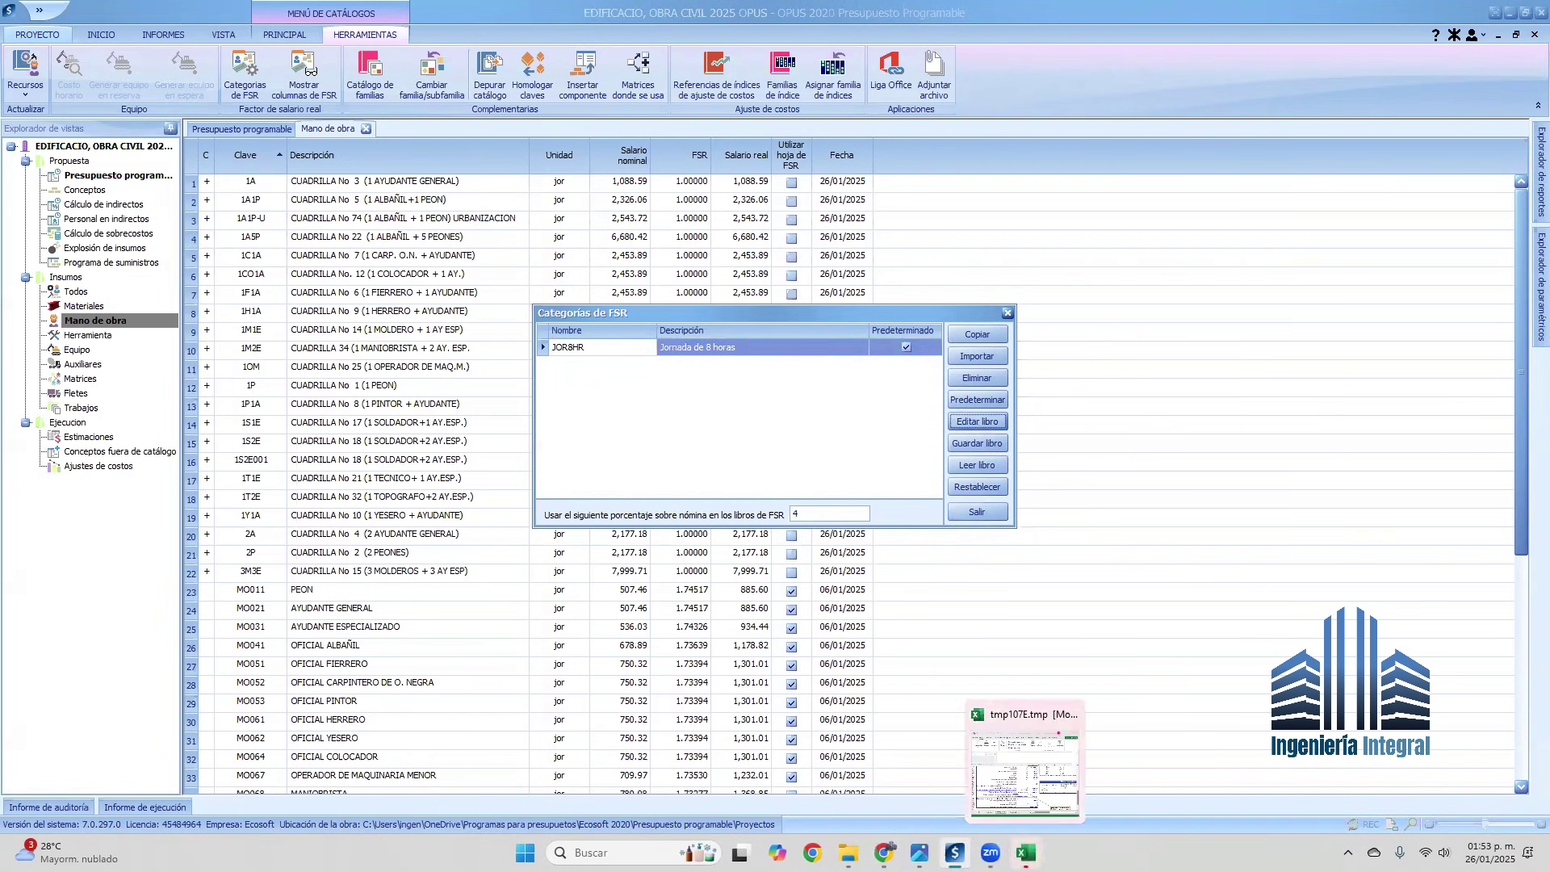
pyautogui.click(1026, 854)
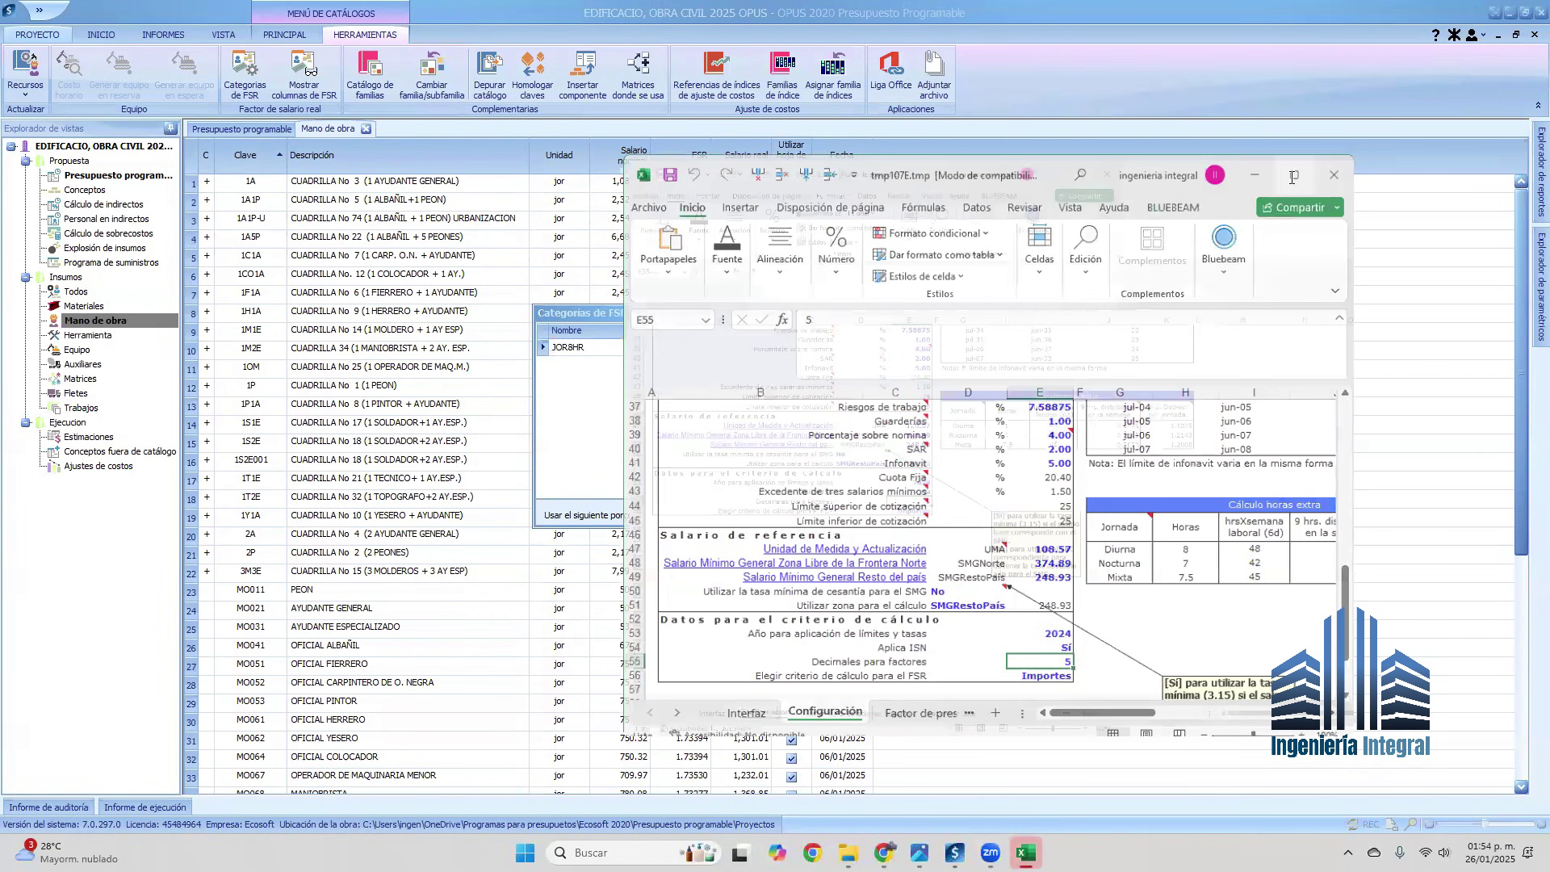
pyautogui.click(1292, 176)
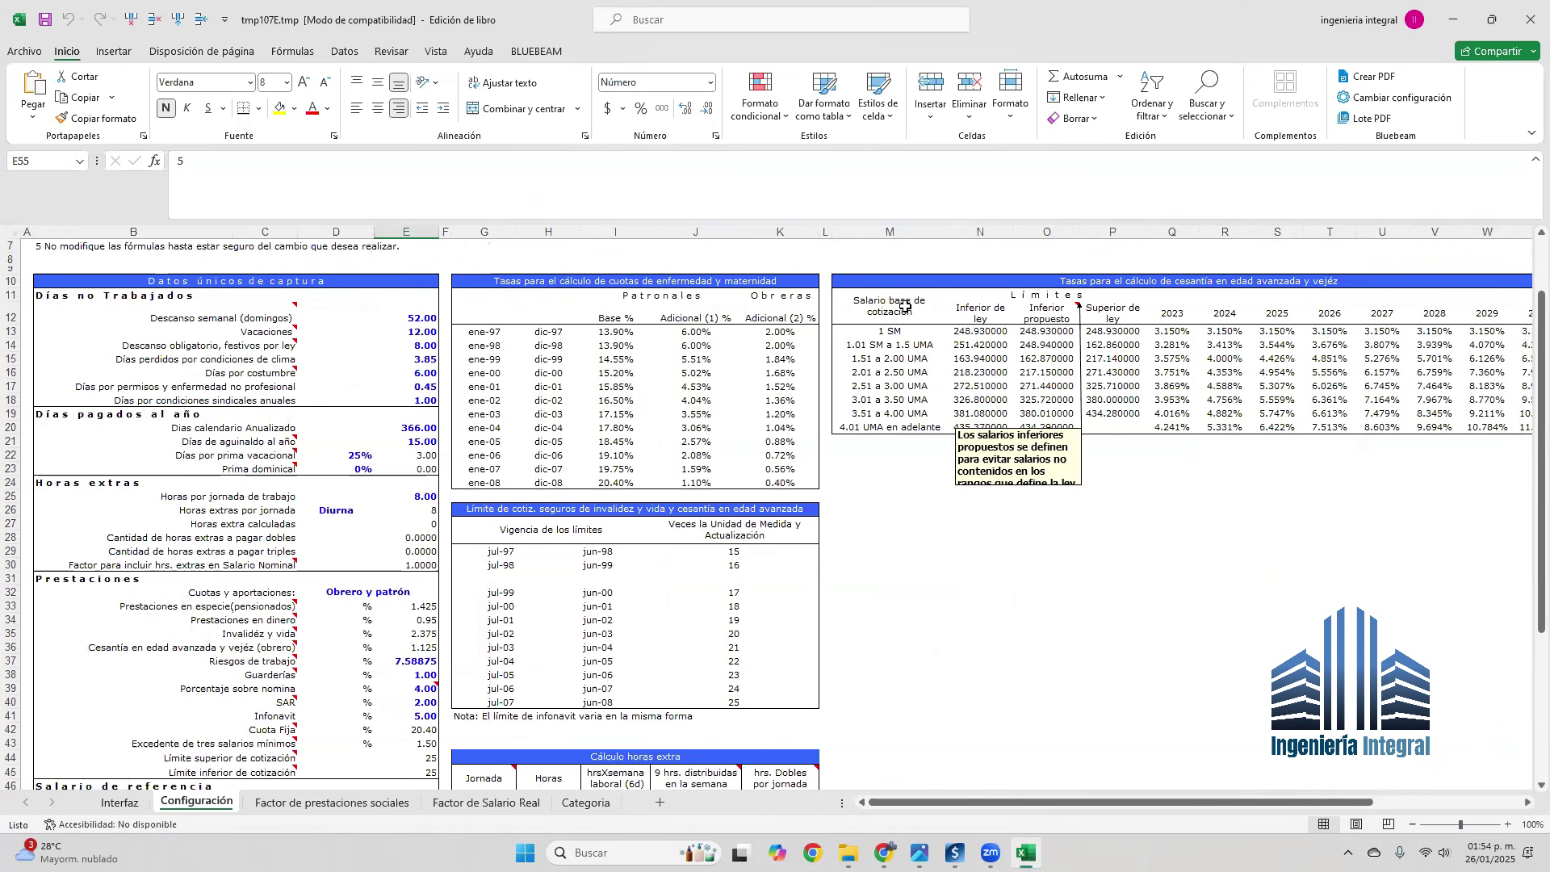
# Examine the Configuración sheet's cesantía rates, calculation year and non-working days, checking the Sundays against the 2025 calendar.
pyautogui.moveTo(896, 282); pyautogui.dragTo(1224, 436)
pyautogui.scroll(-7, 1170, 564)
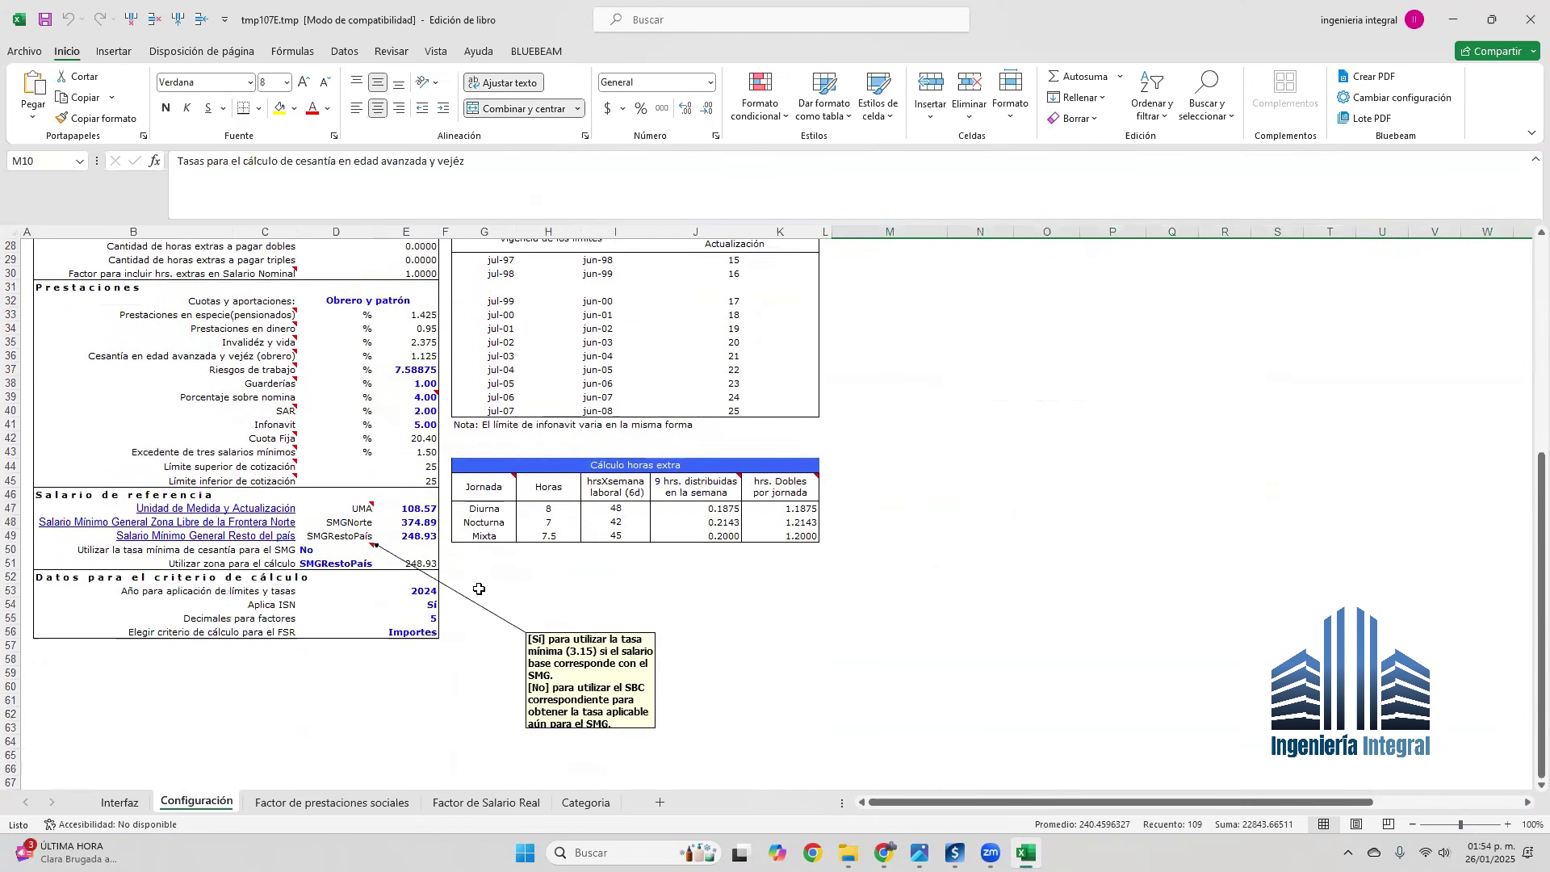
pyautogui.click(424, 590)
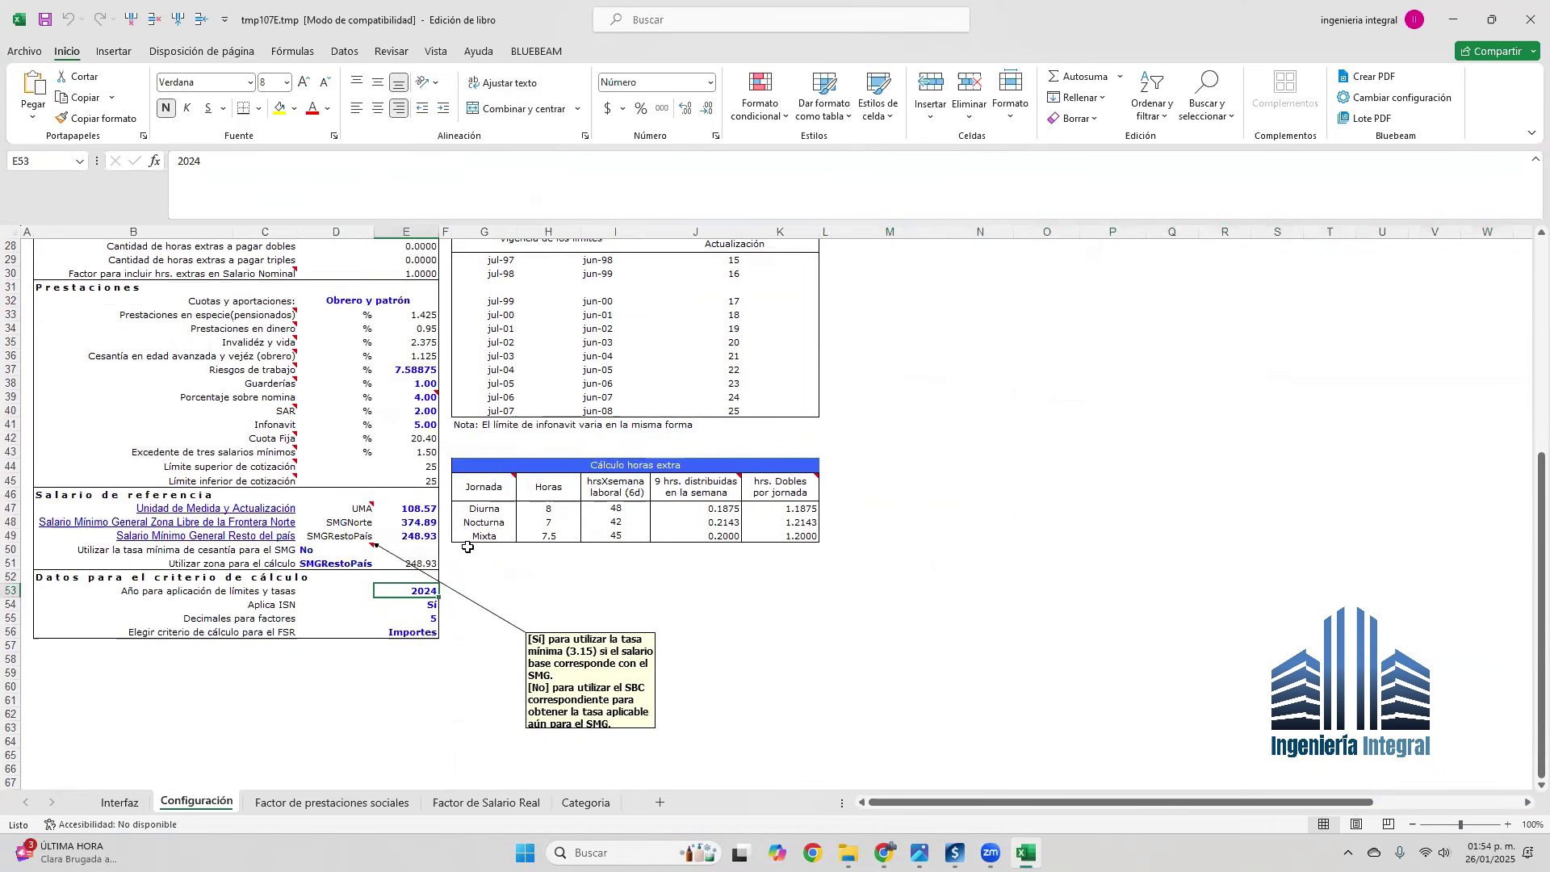
pyautogui.scroll(9, 467, 547)
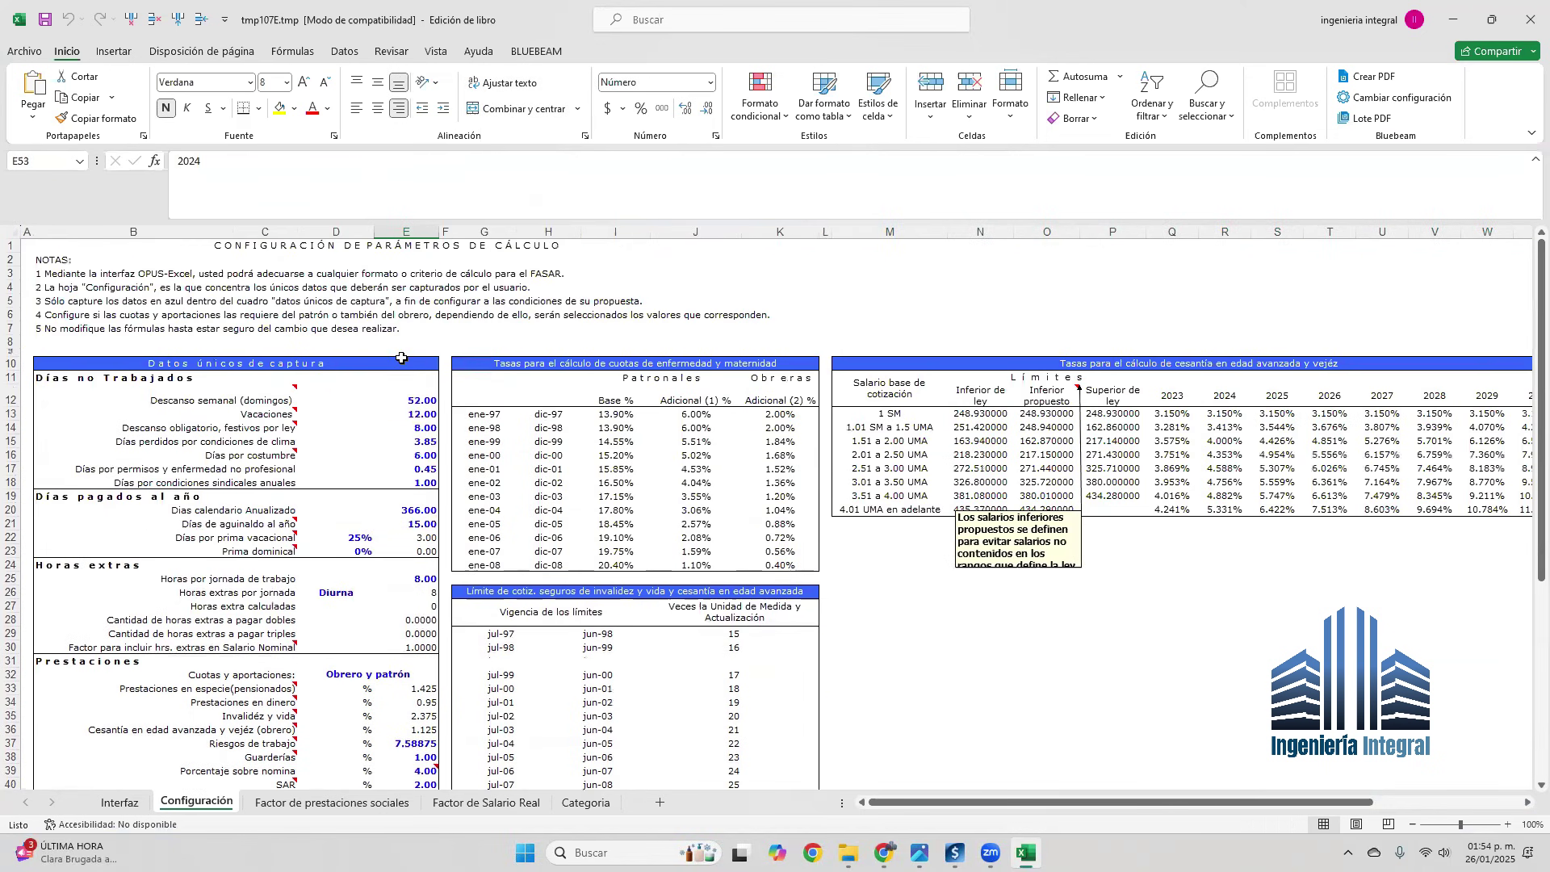
pyautogui.scroll(-1, 401, 358)
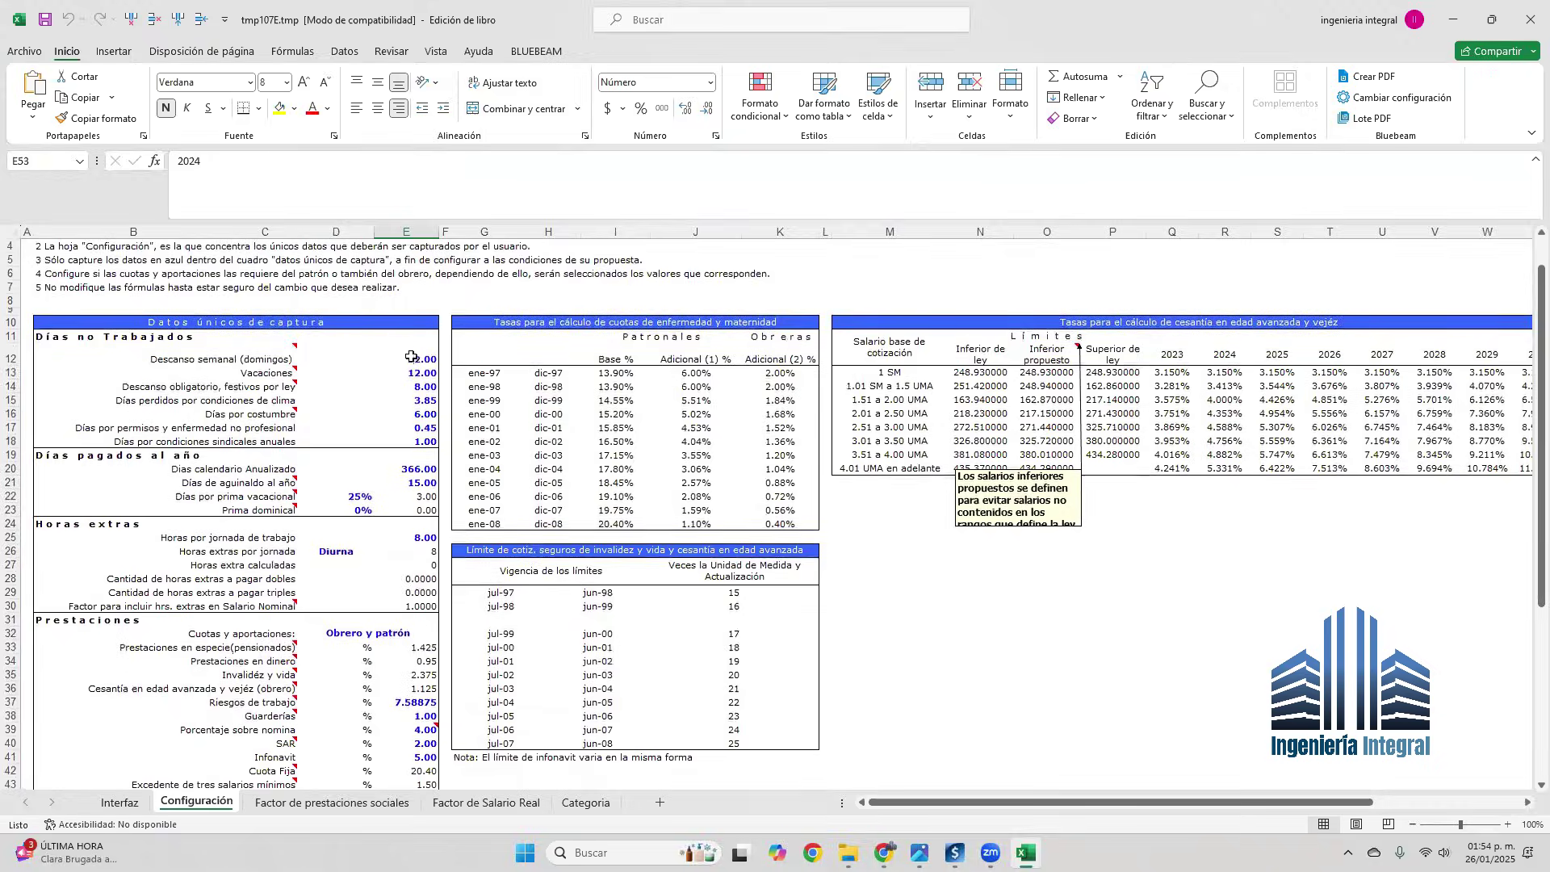
pyautogui.moveTo(414, 359); pyautogui.dragTo(426, 441)
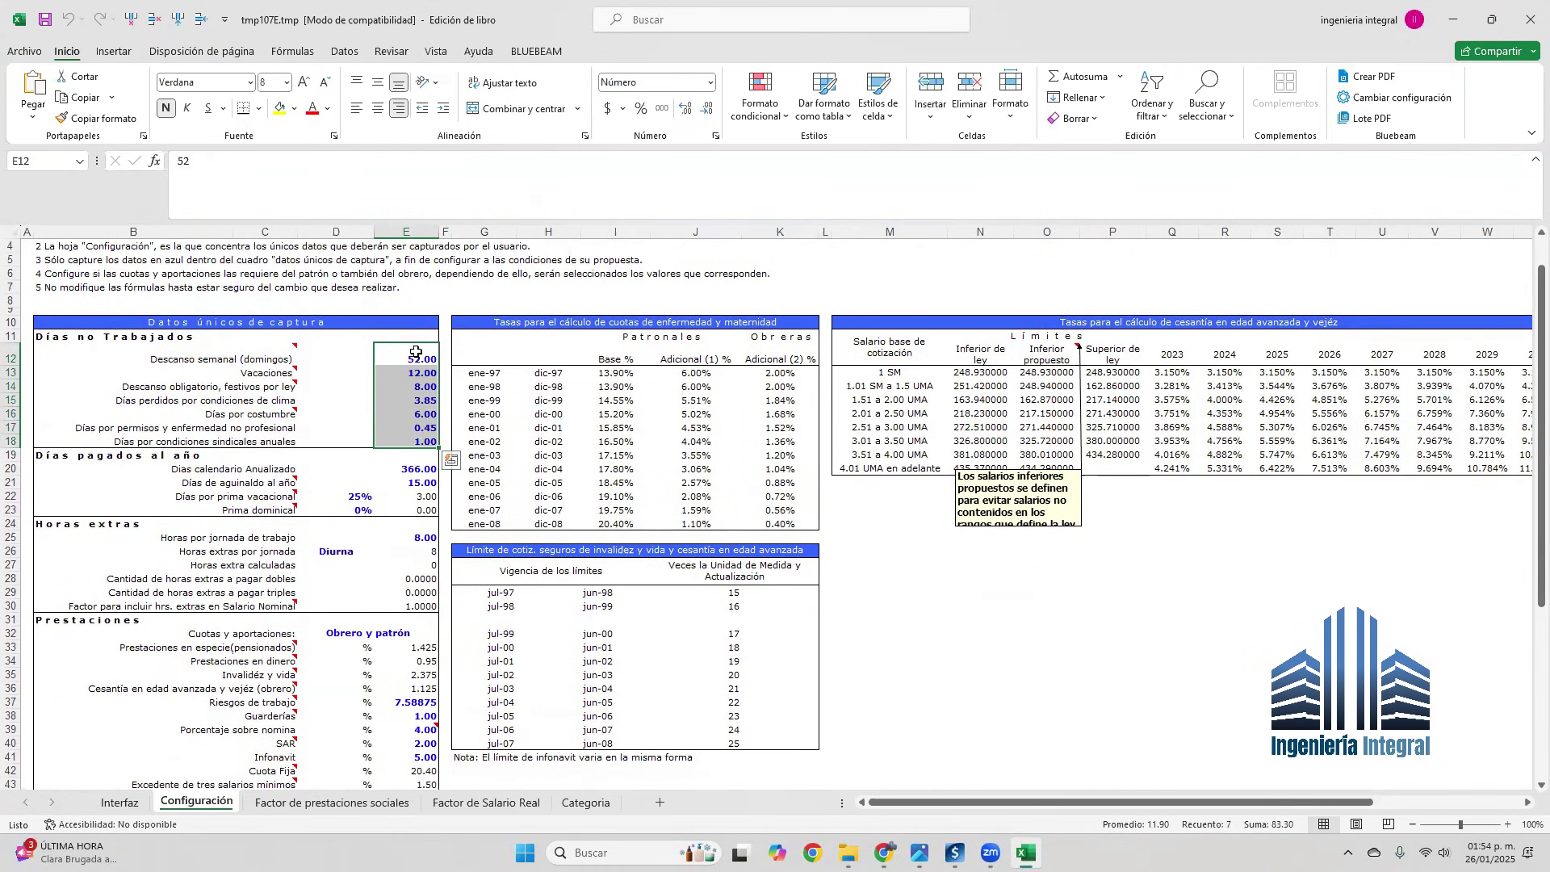
pyautogui.click(415, 355)
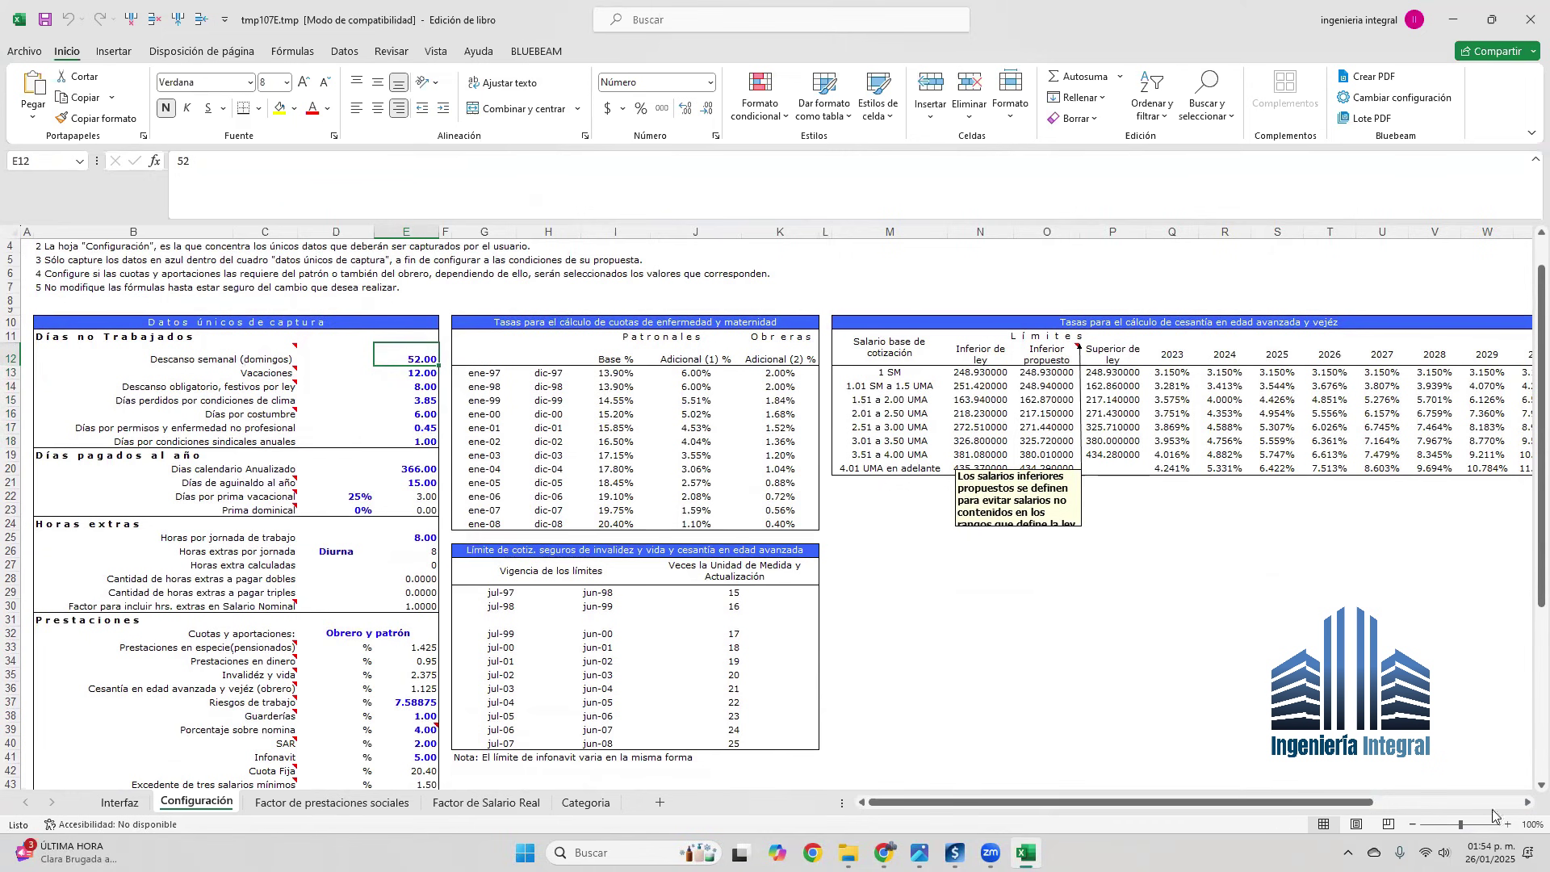
pyautogui.click(1493, 852)
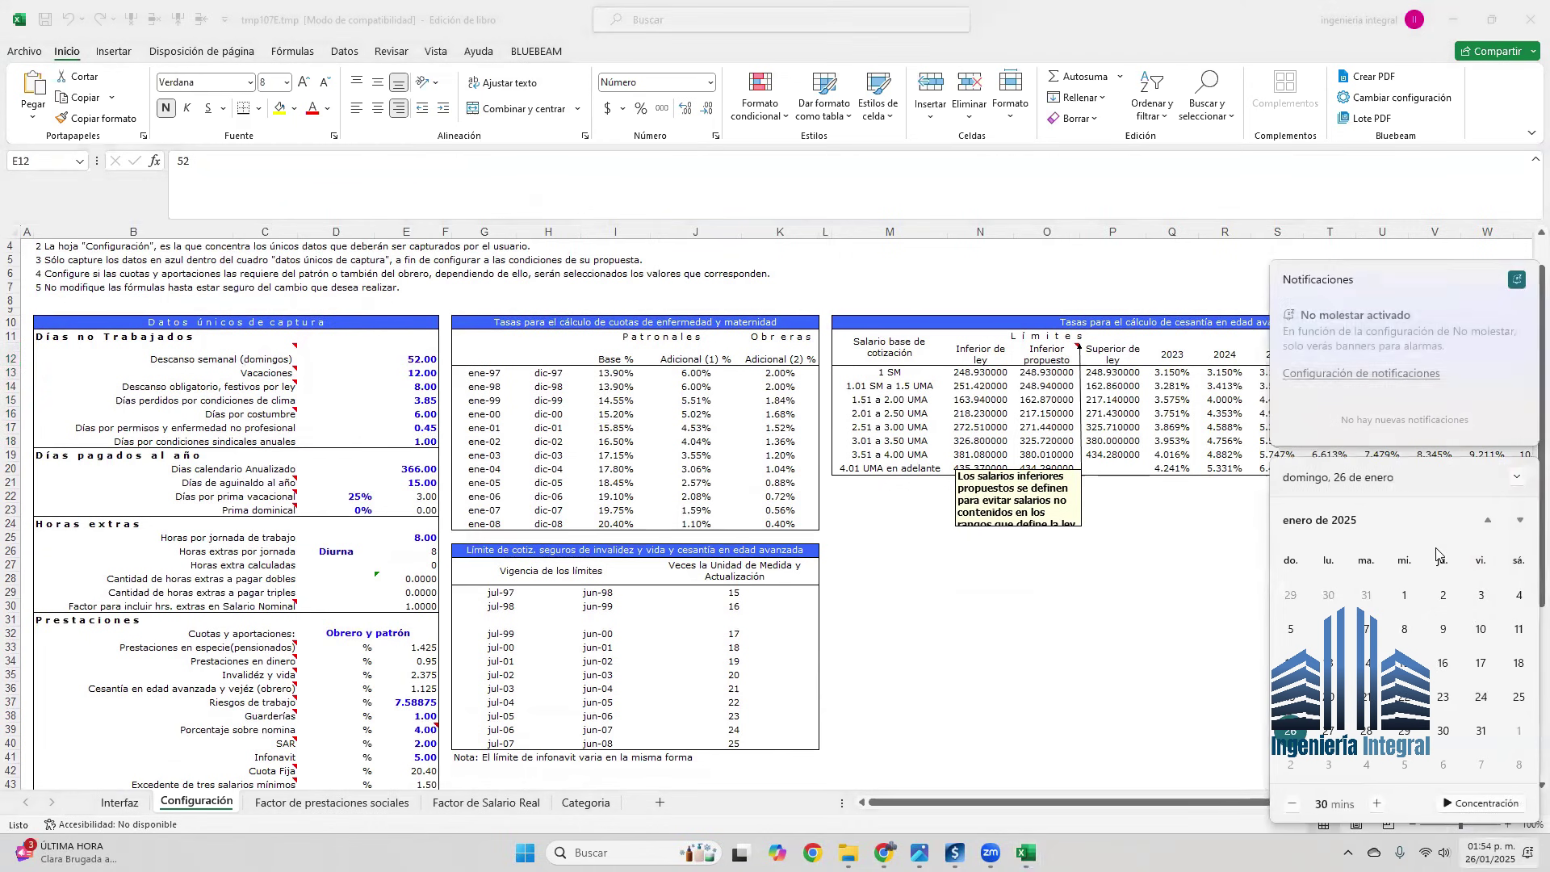
pyautogui.scroll(-6, 1340, 602)
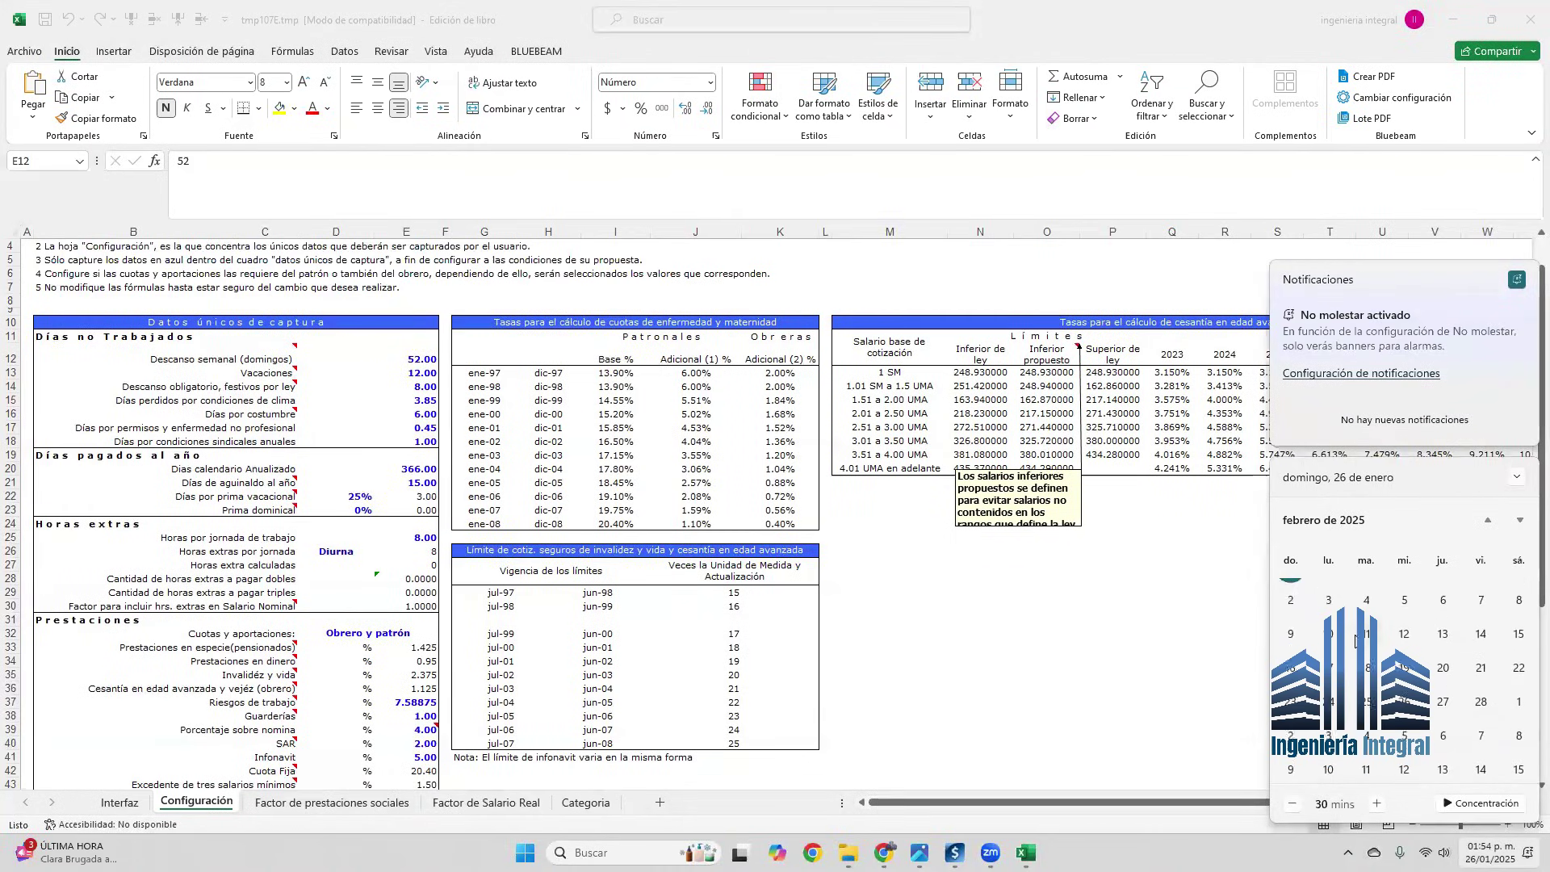
pyautogui.scroll(-2, 1356, 640)
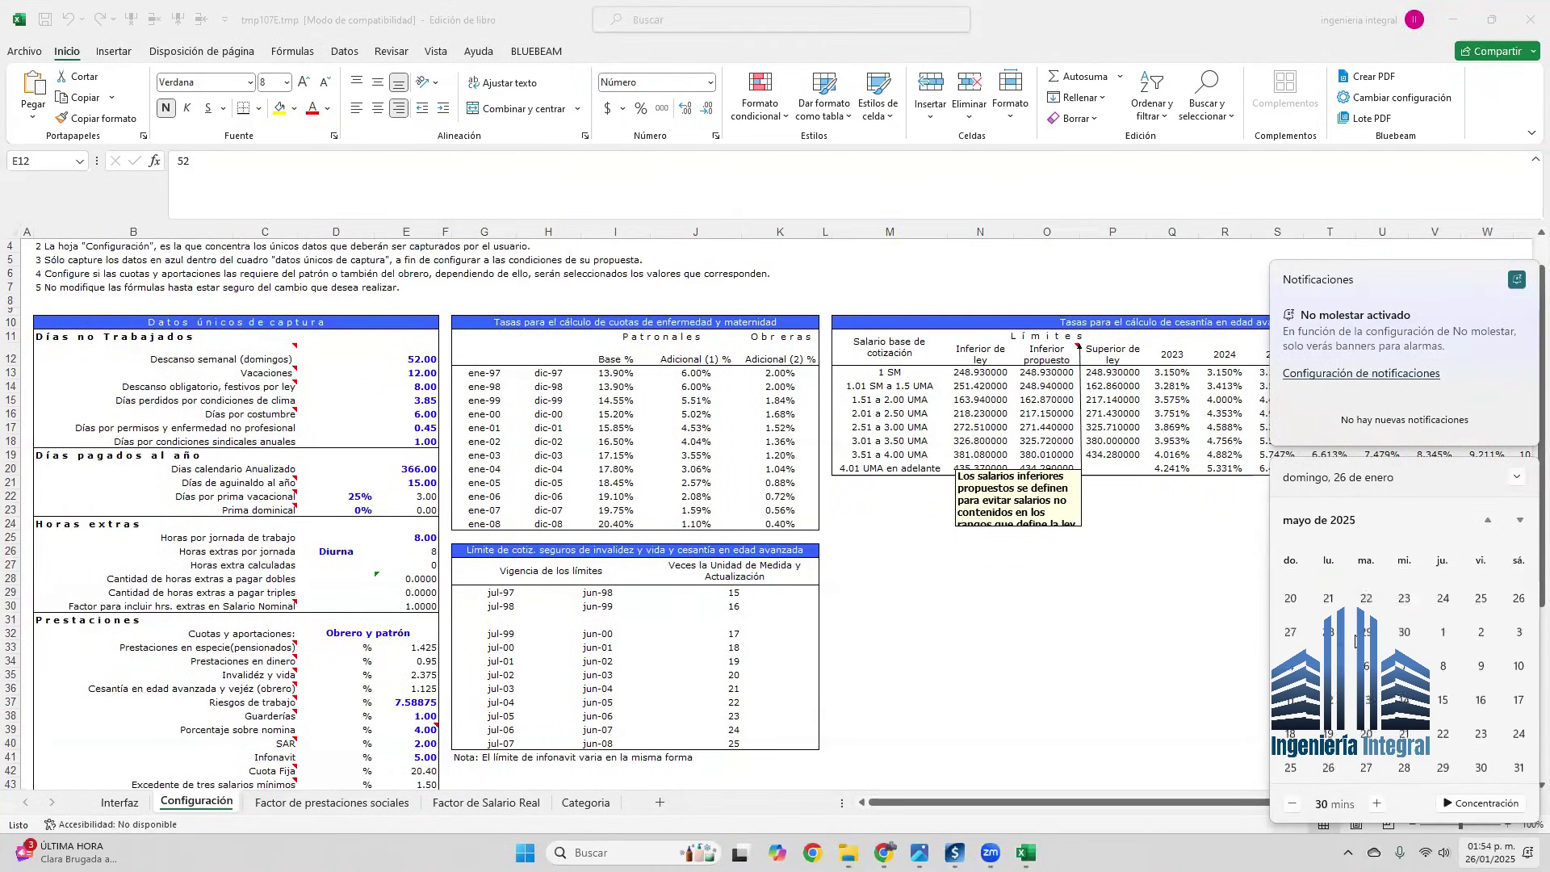
pyautogui.click(1176, 662)
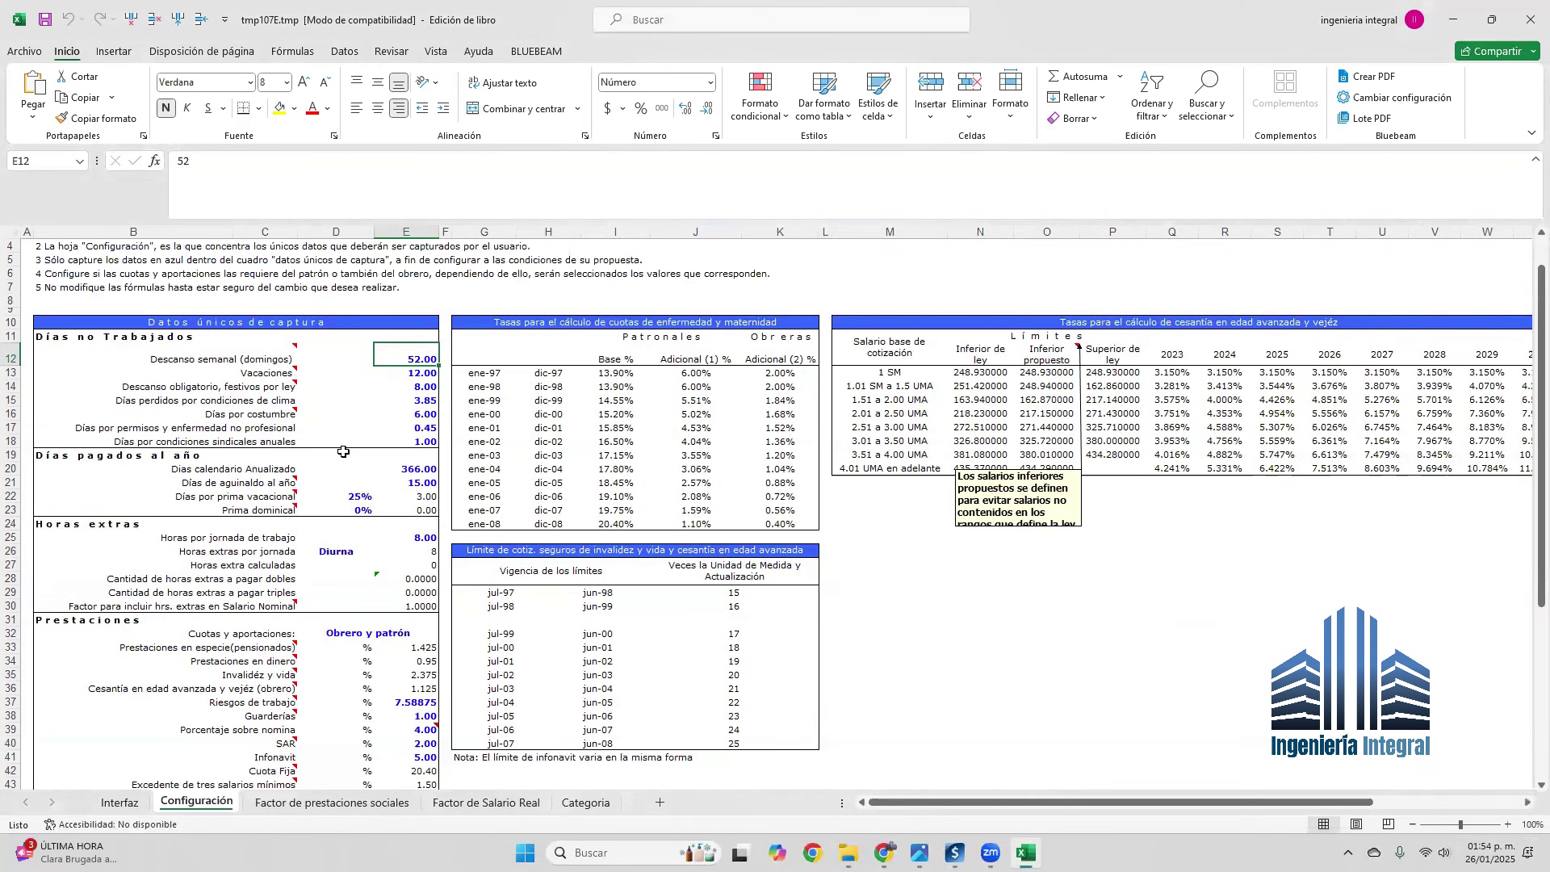
# Set Descanso obligatorio, festivos por ley to 7 days, consulting the 2025 holidays table in IMG_3092.jpeg.
pyautogui.click(272, 373)
pyautogui.click(425, 376)
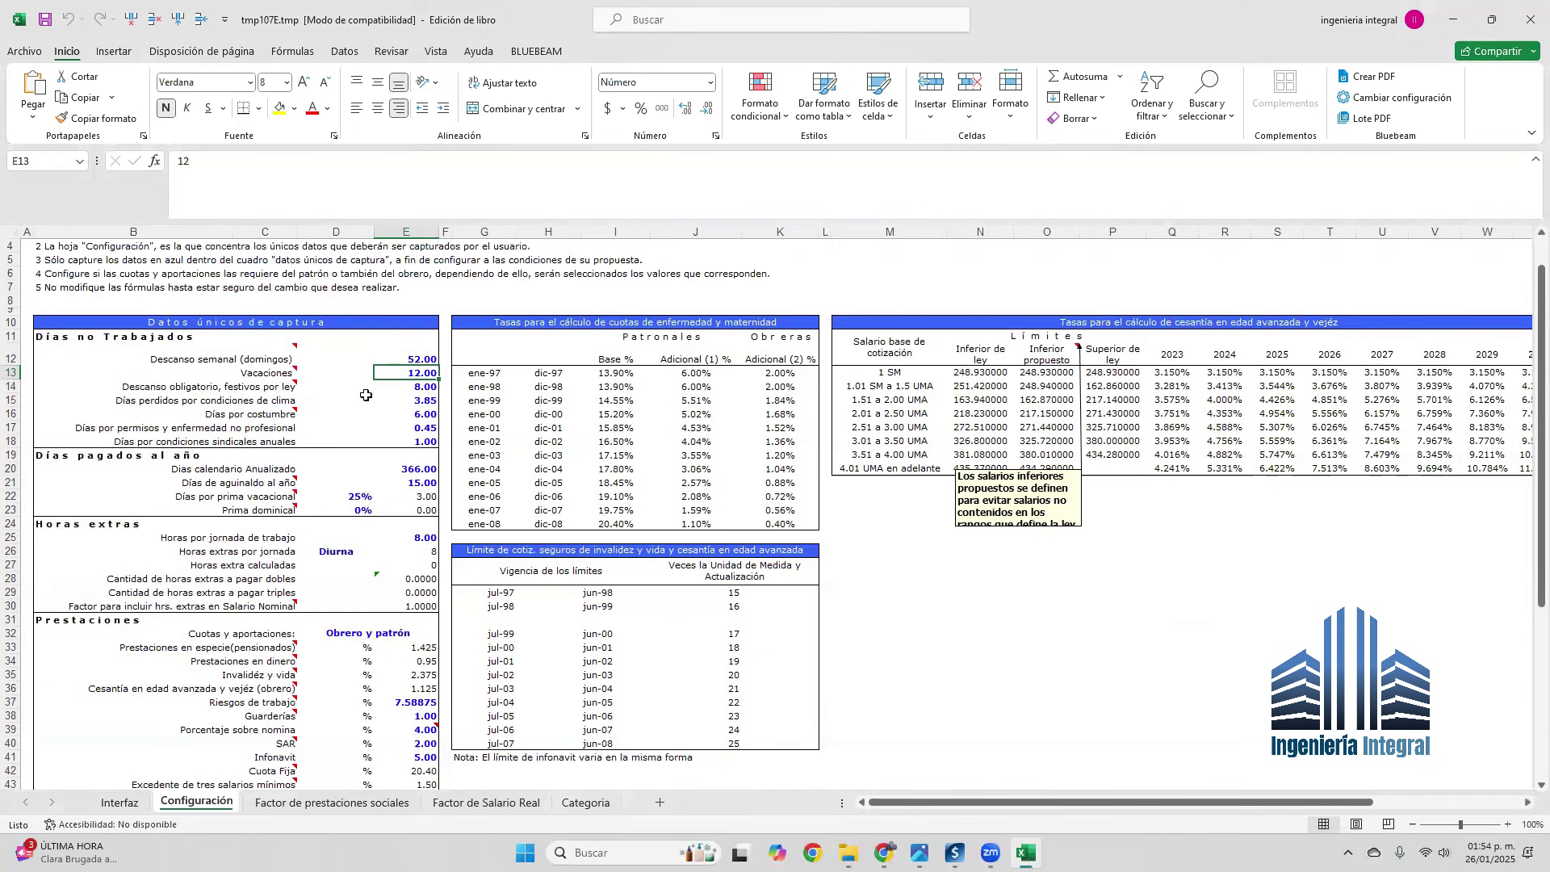
pyautogui.click(423, 389)
pyautogui.click(920, 773)
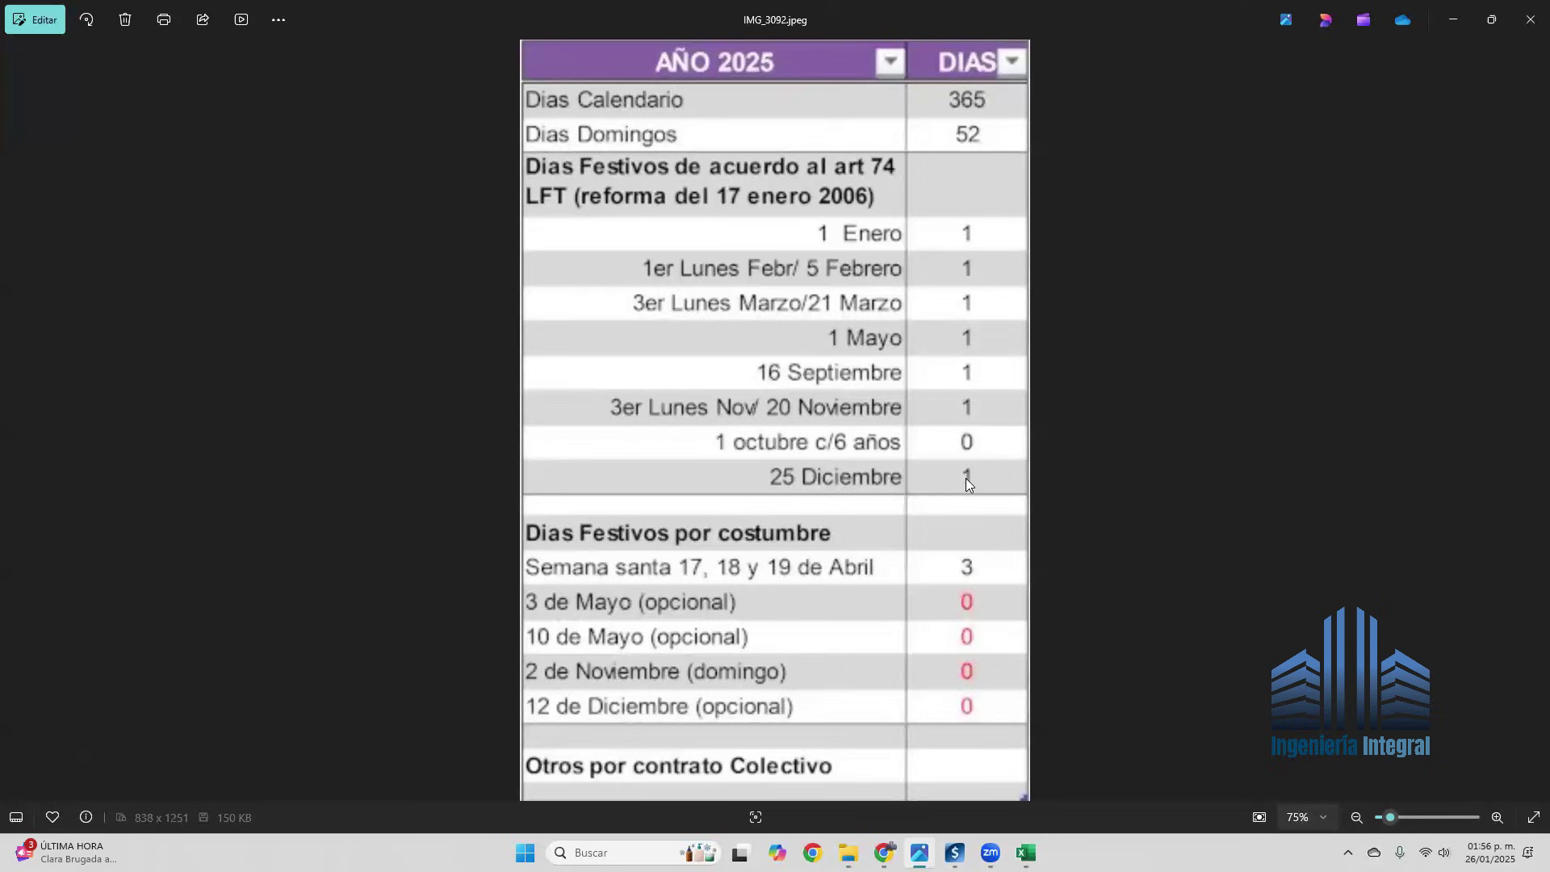
pyautogui.click(1455, 20)
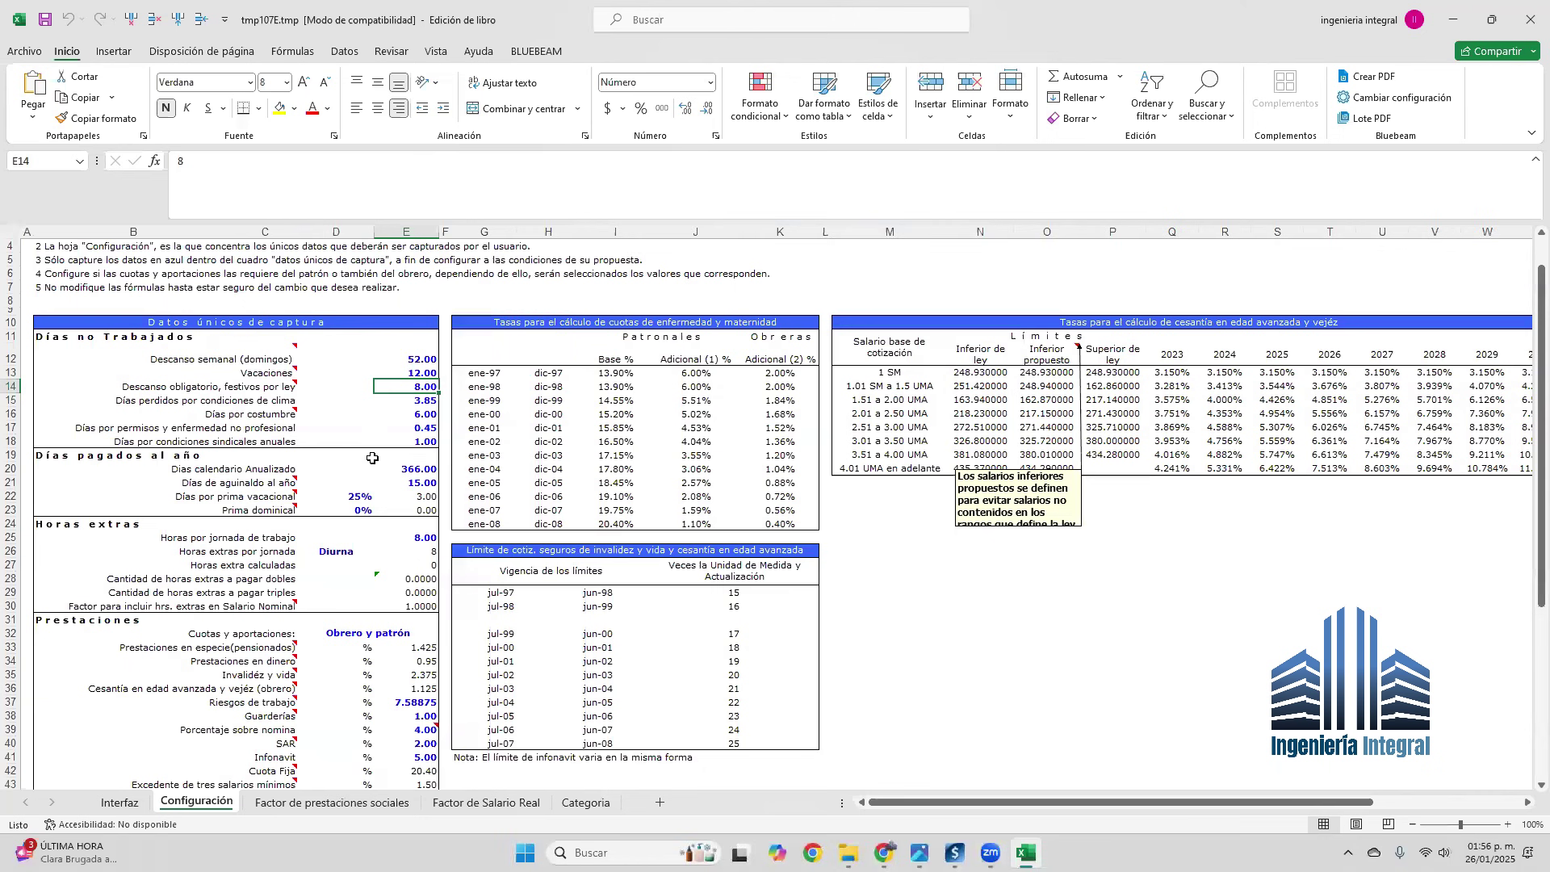
pyautogui.write('7')
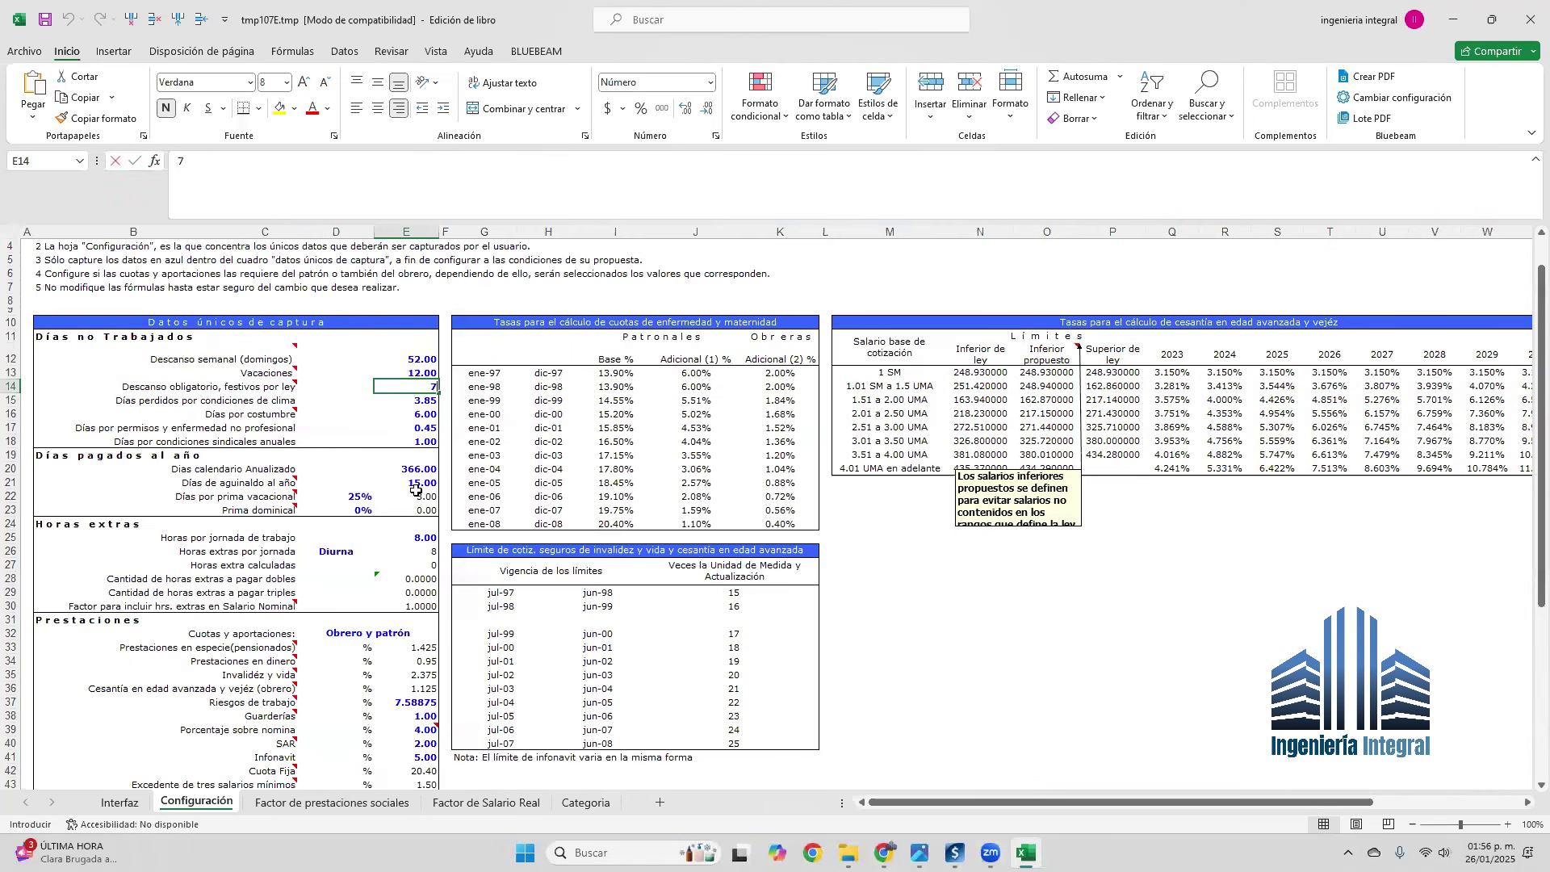
pyautogui.press('Return')
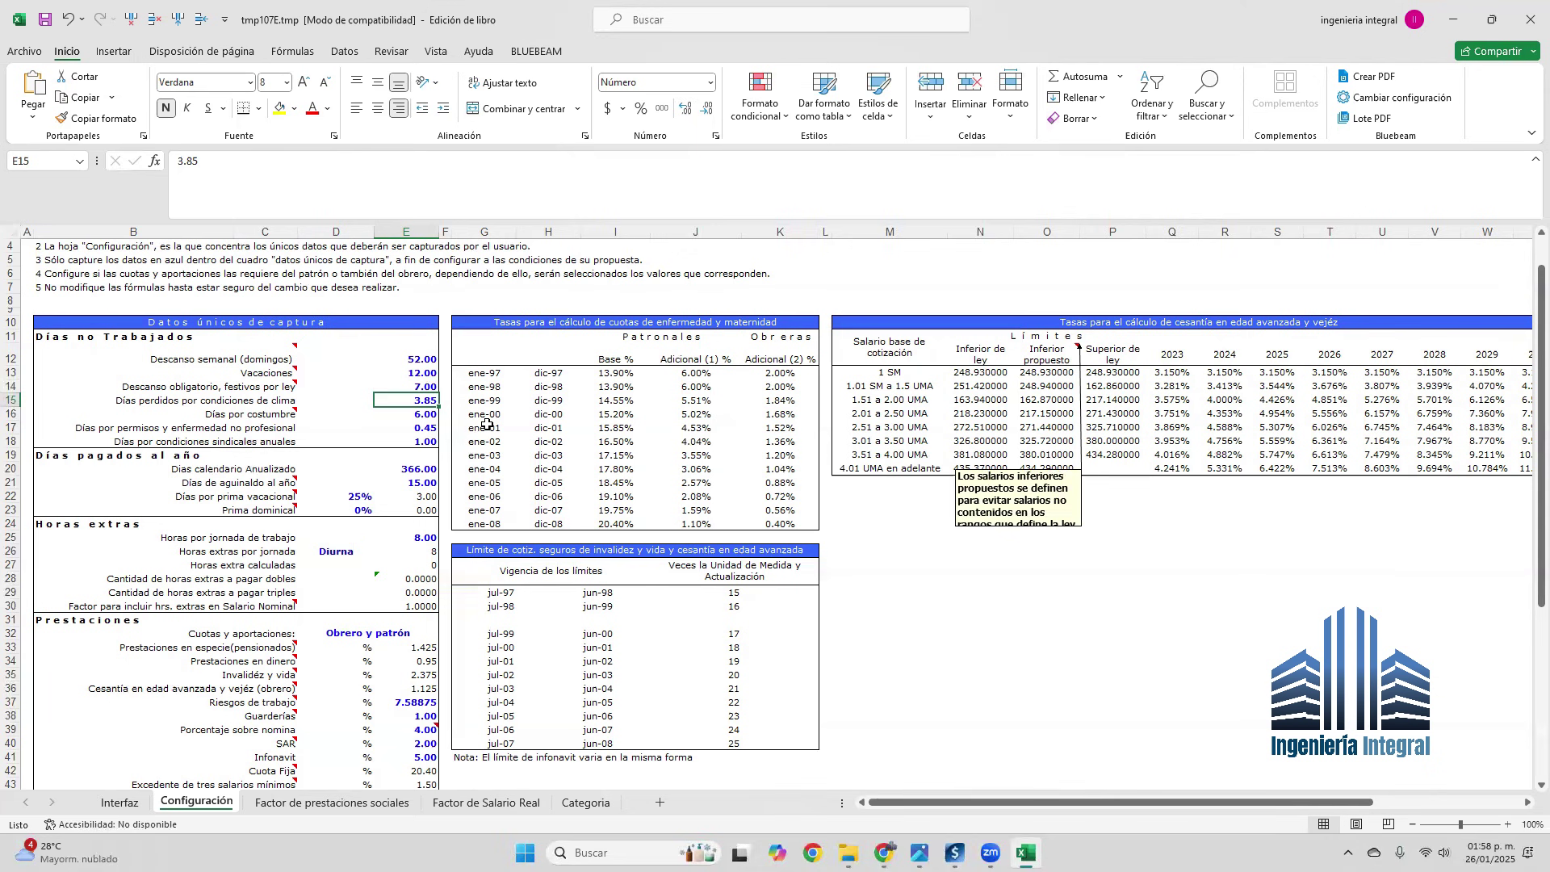
# Compare Días por costumbre with the 2025 holidays image and review the days for permits, illness and union conditions.
pyautogui.press('Down')
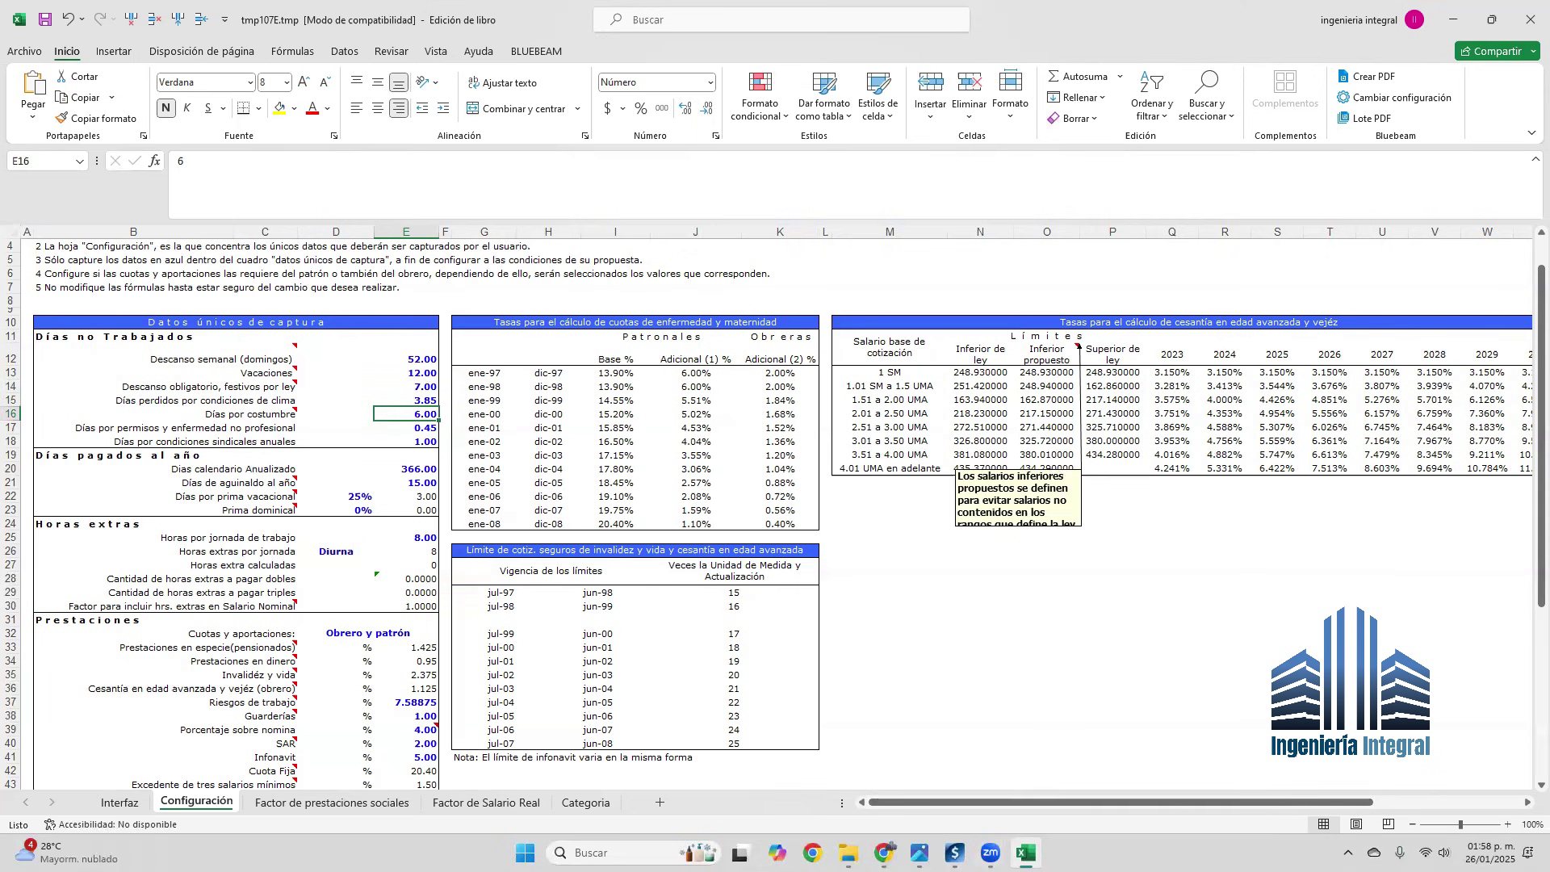
pyautogui.click(924, 759)
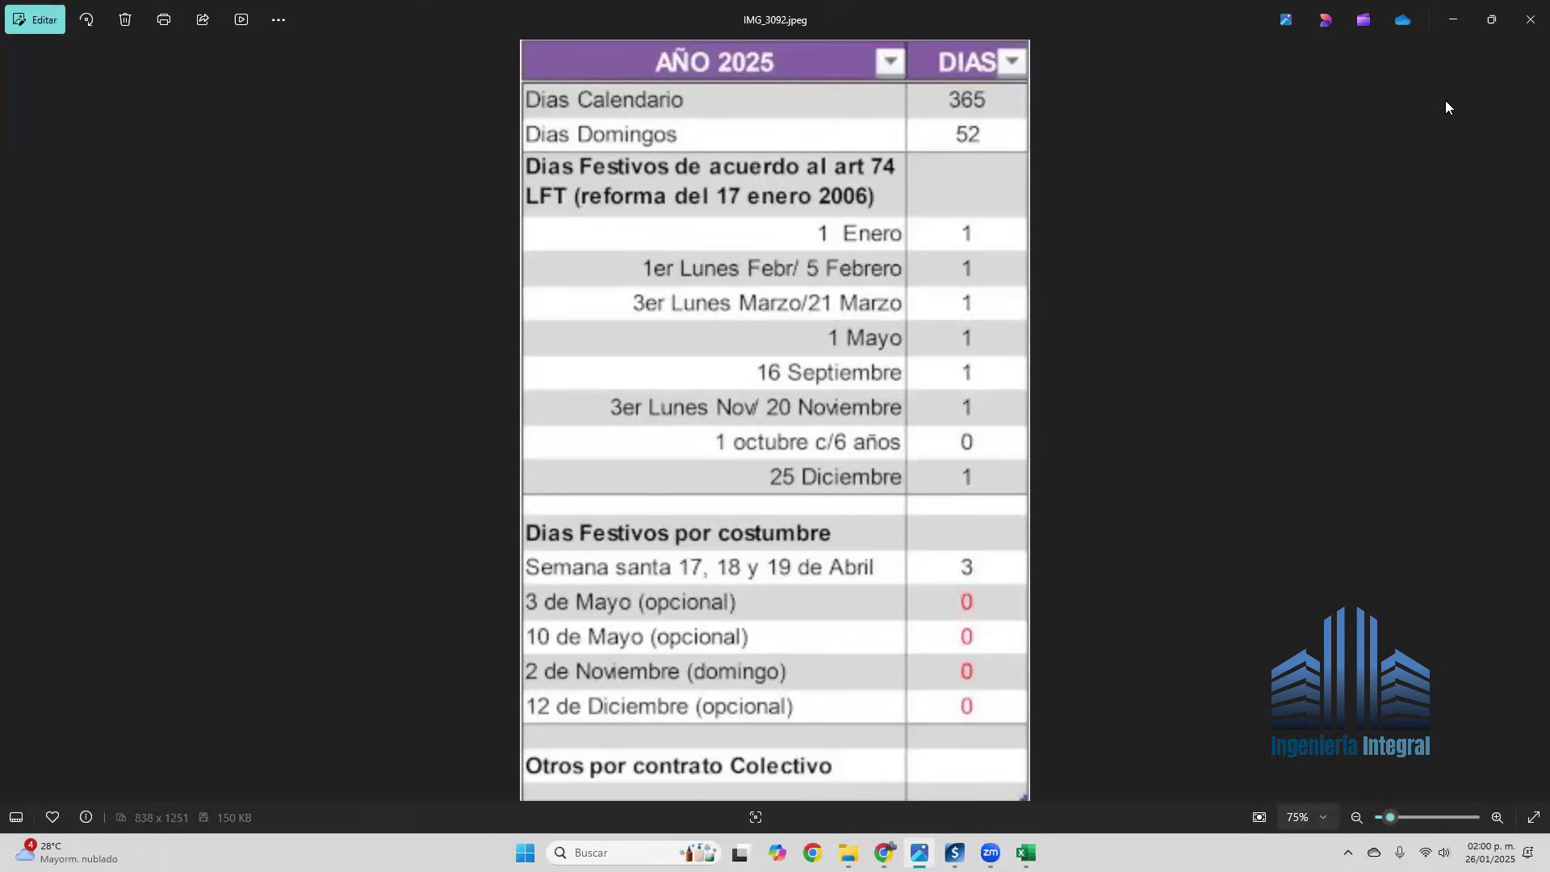
pyautogui.click(1453, 20)
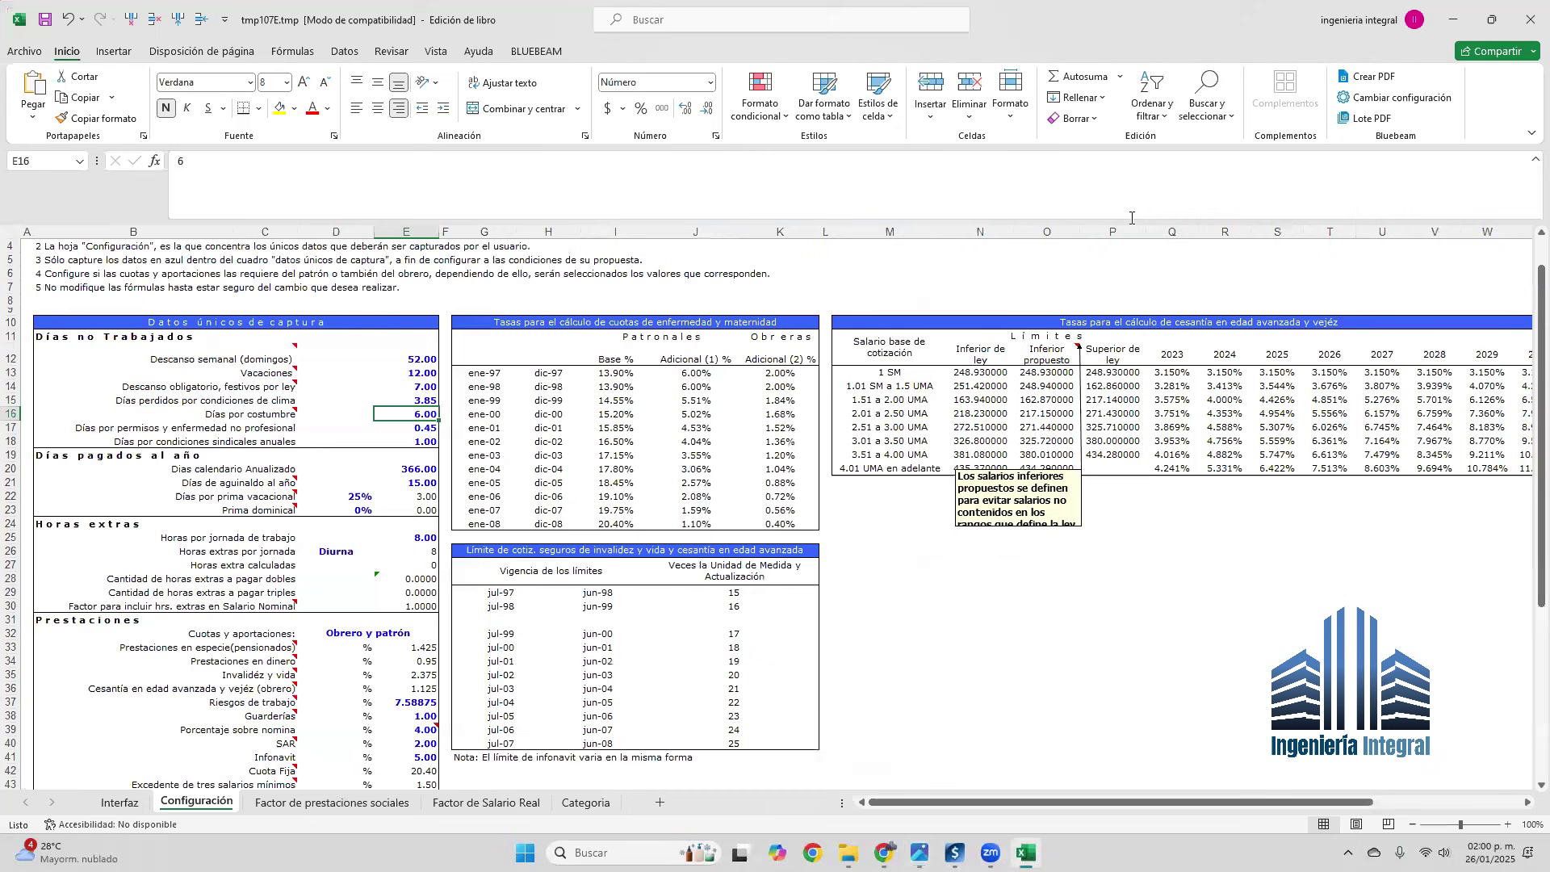
pyautogui.click(385, 430)
pyautogui.press('Down')
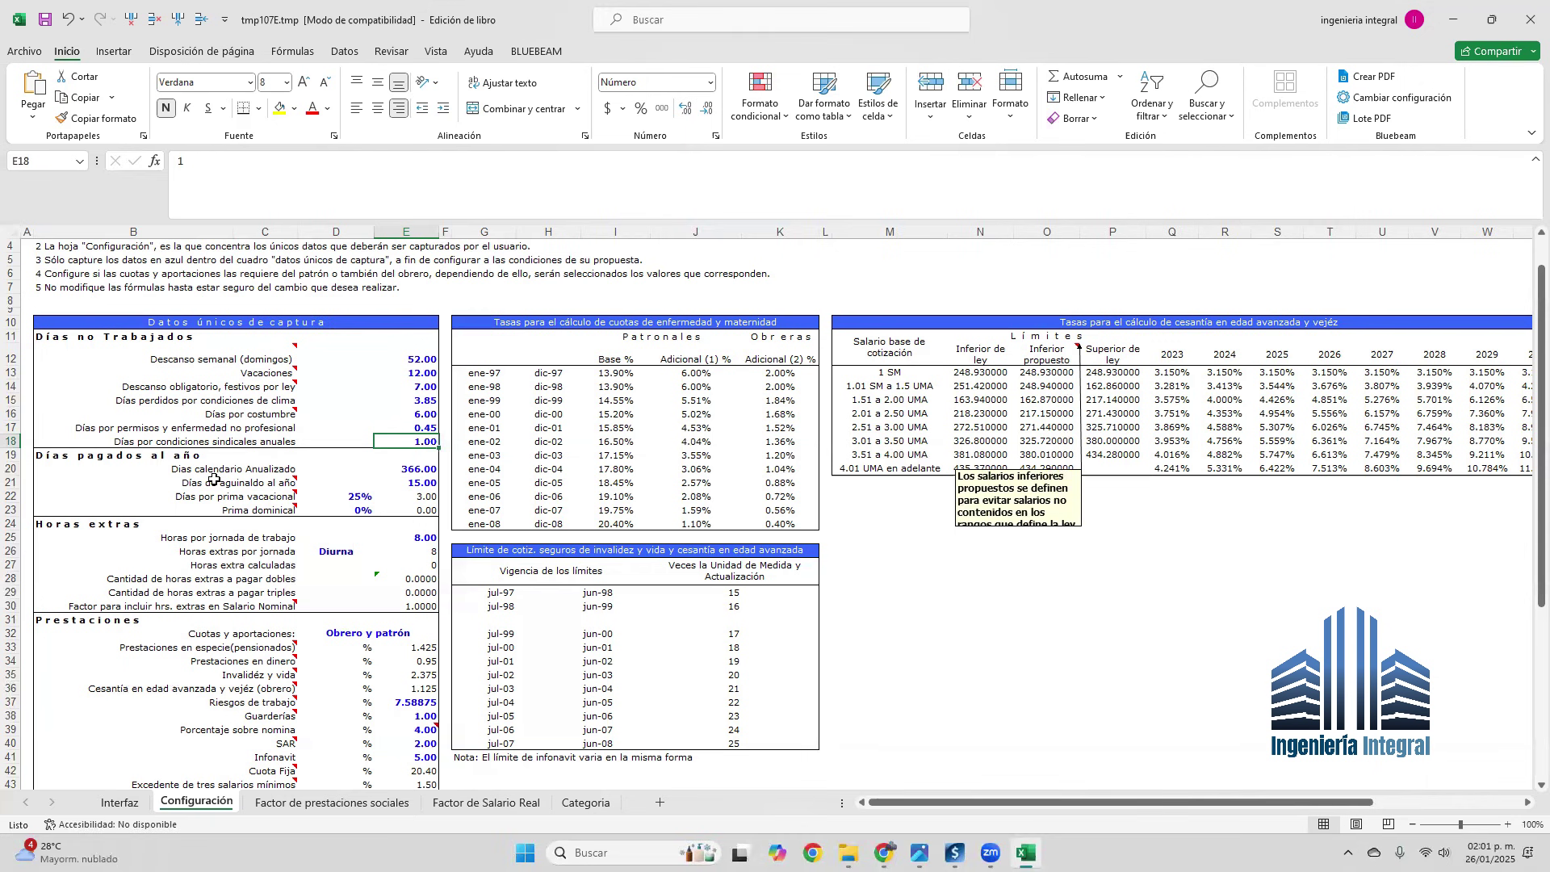
# Set Días calendario Anualizado to 365 under Días pagados al año.
pyautogui.press('Down')
pyautogui.press('Down')
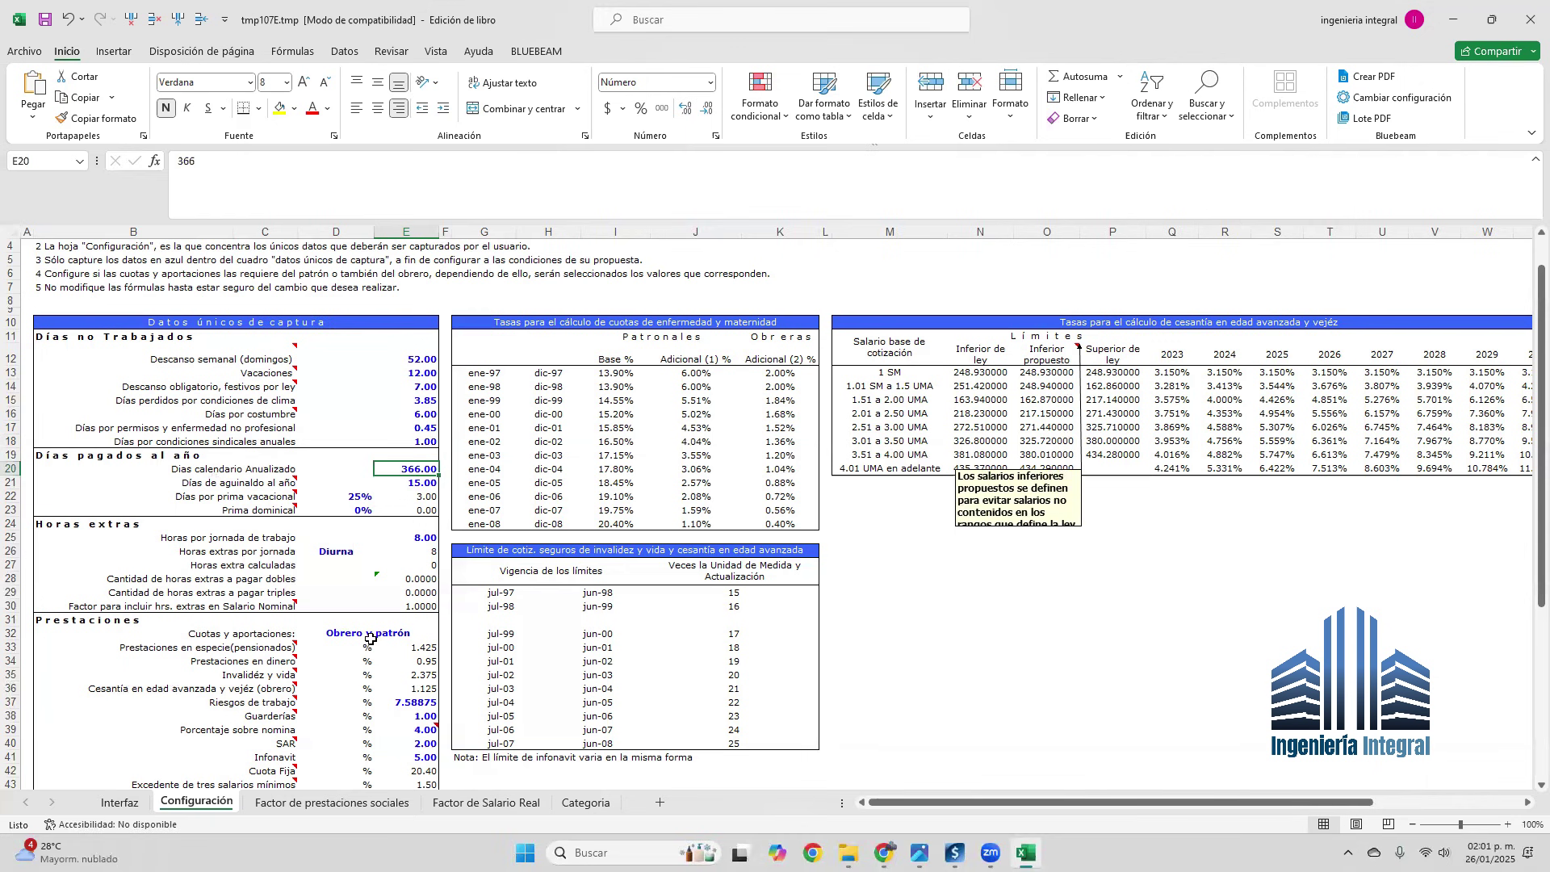
pyautogui.write('365')
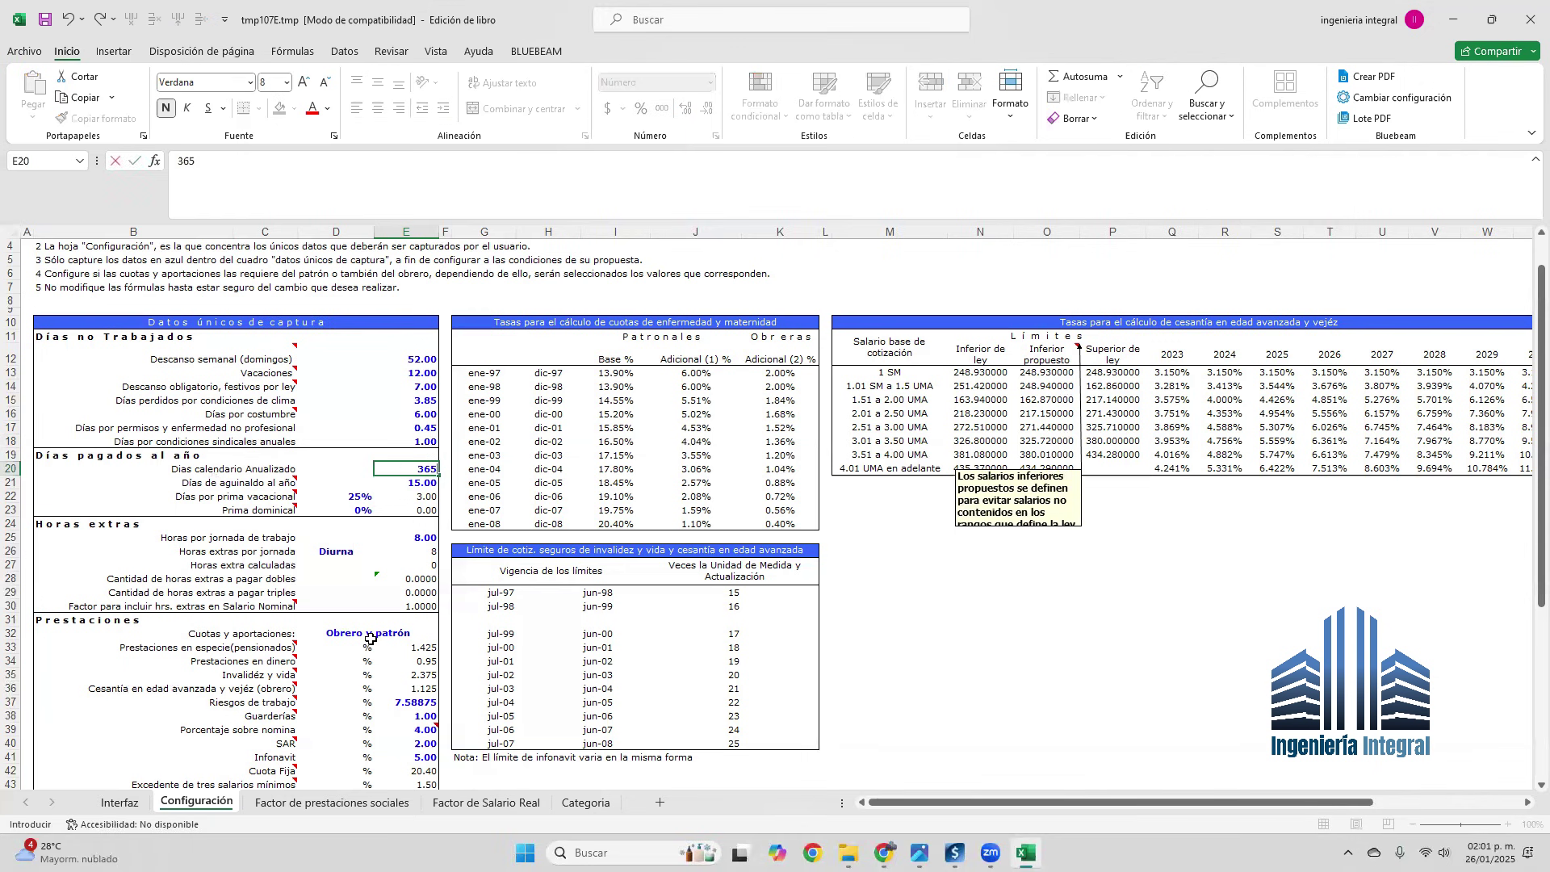
pyautogui.press('Return')
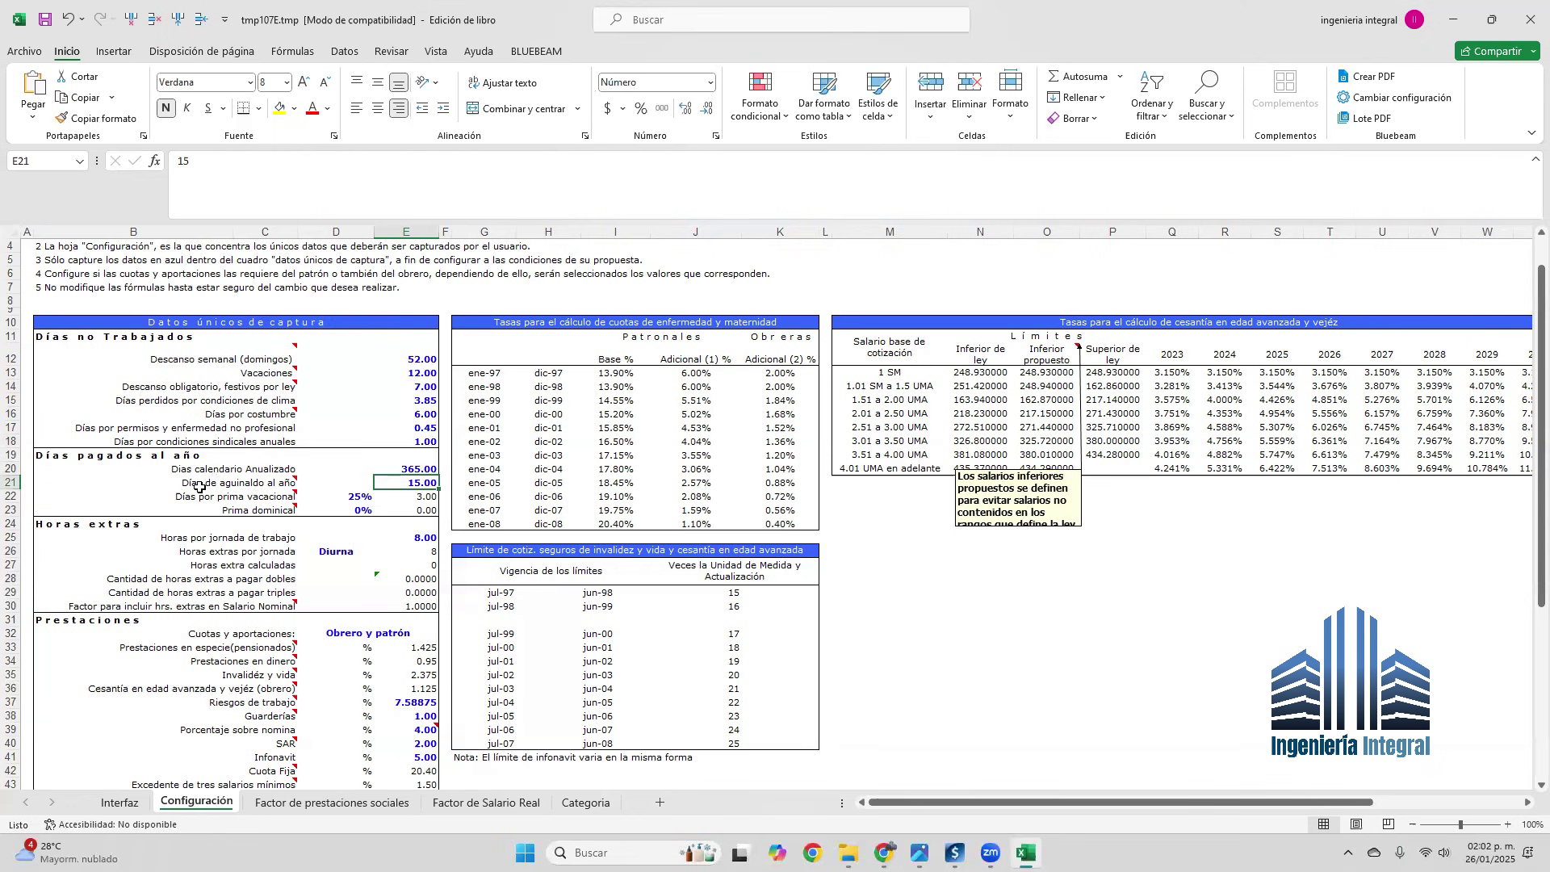
# Review the aguinaldo days and the Días por prima vacacional percentage along with its calculation formula.
pyautogui.scroll(-1, 453, 501)
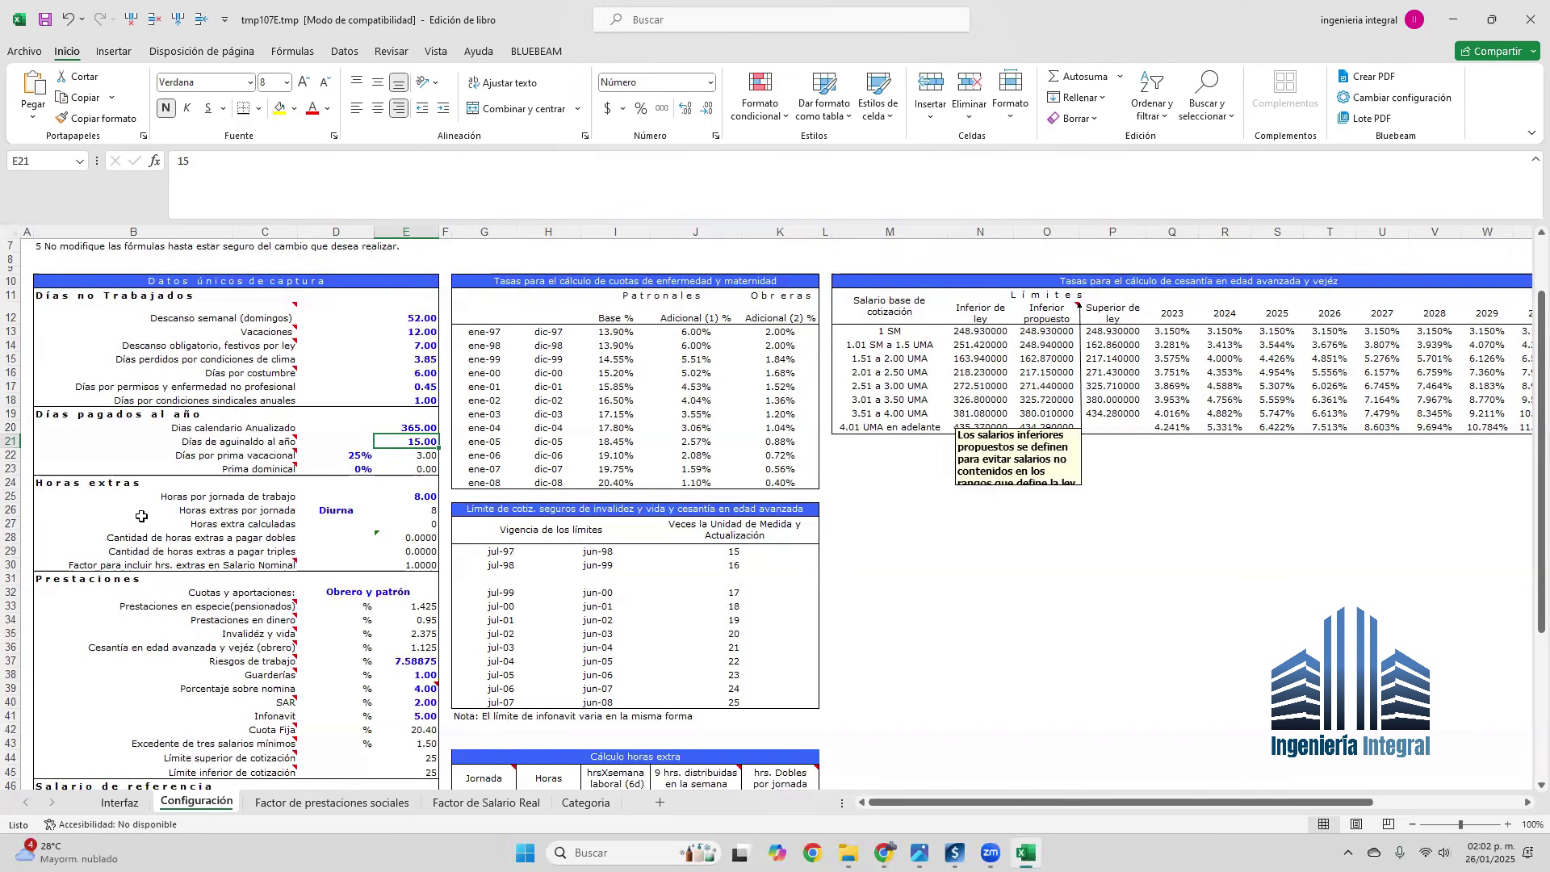
pyautogui.moveTo(239, 468)
pyautogui.click(361, 457)
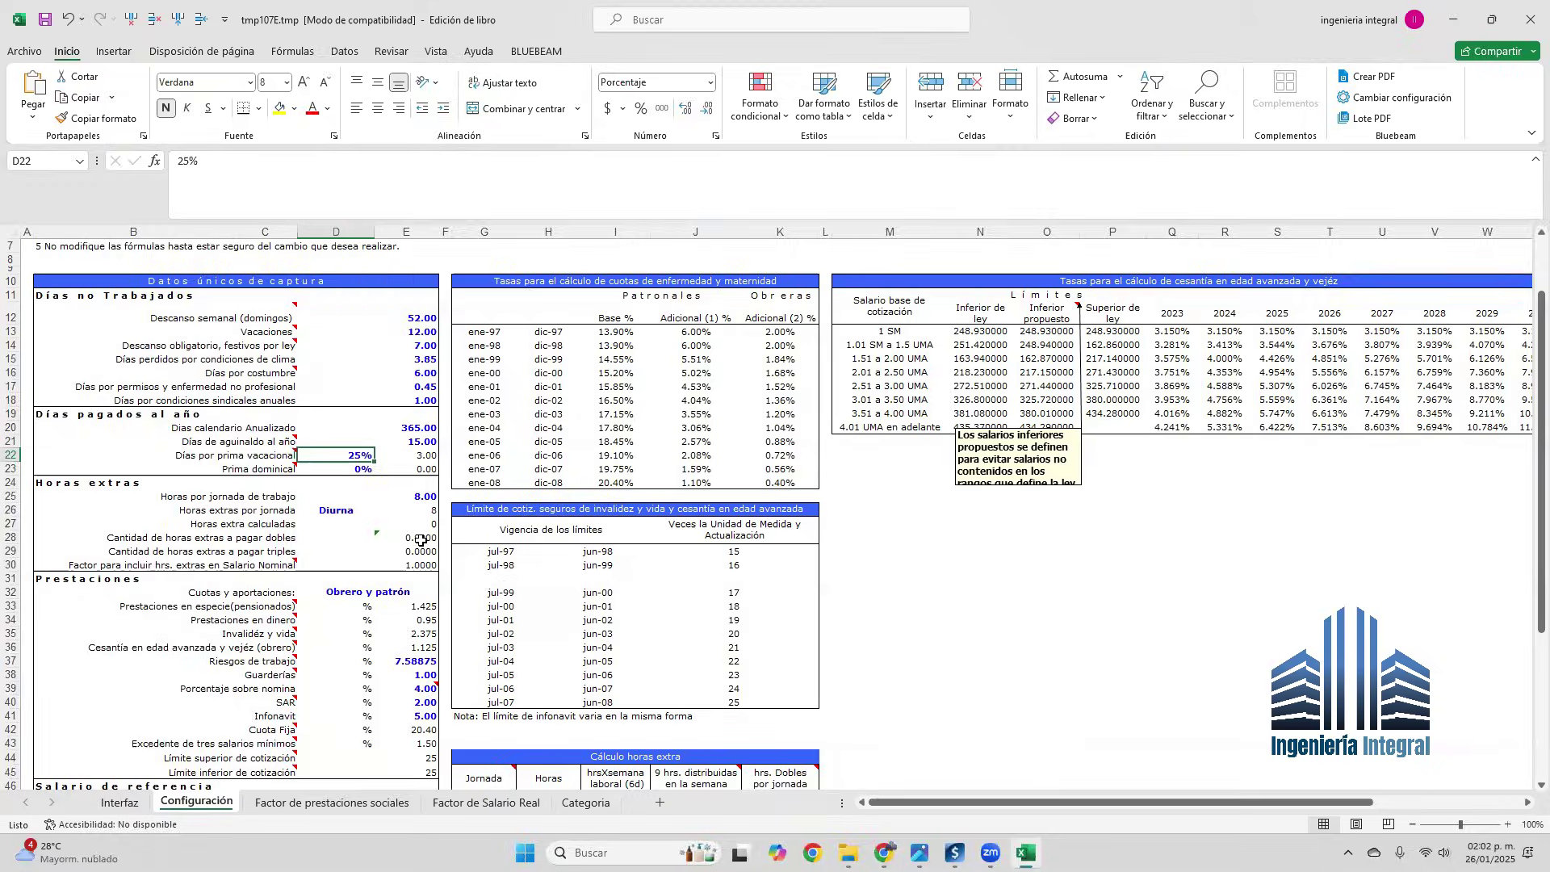
pyautogui.doubleClick(359, 456)
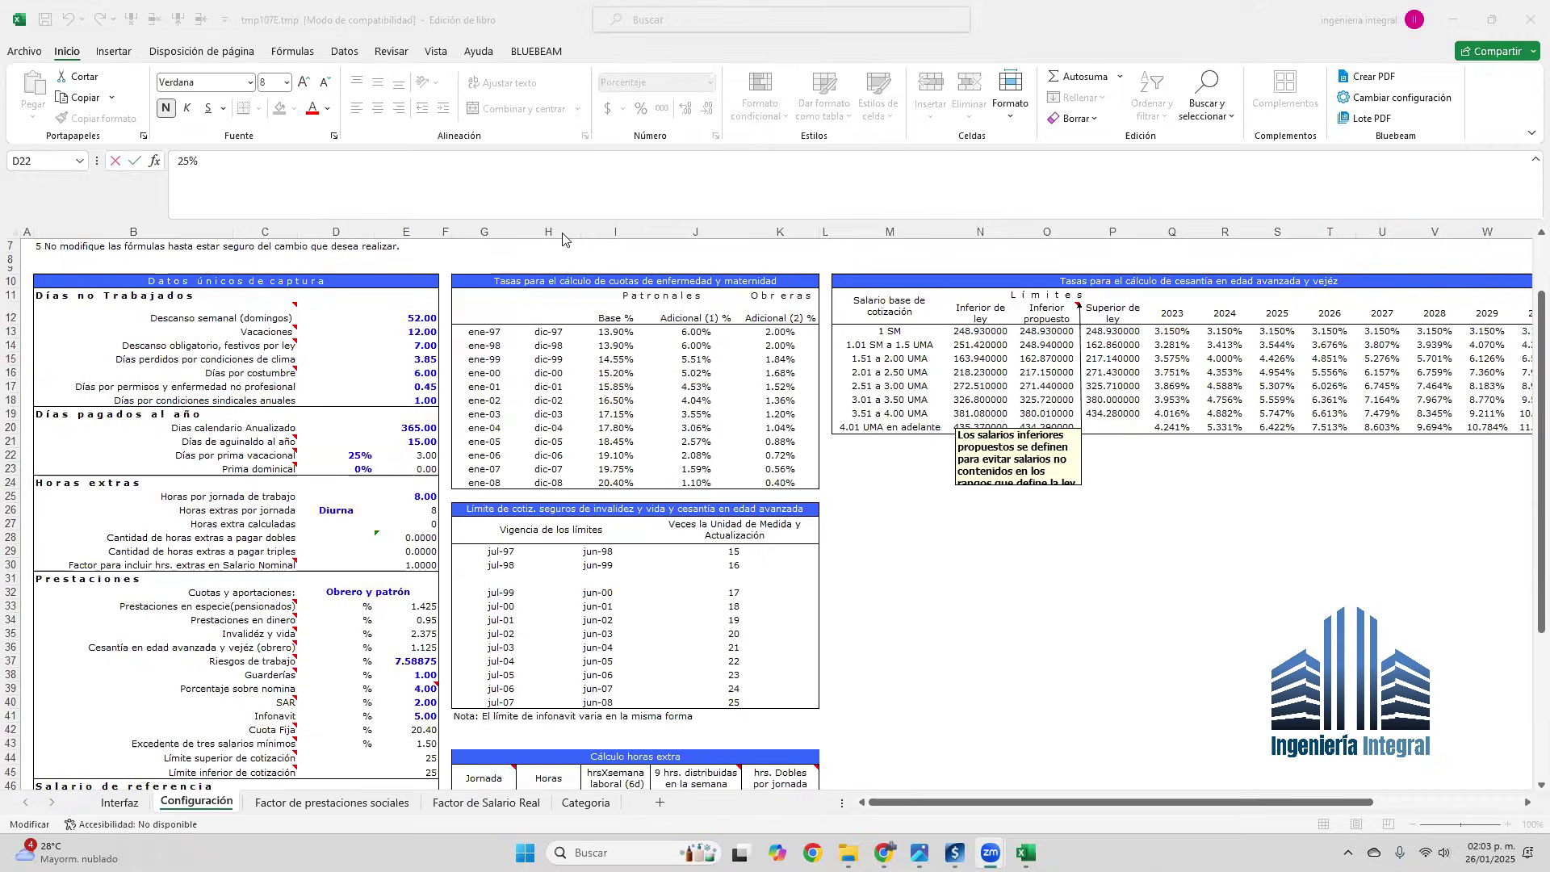
pyautogui.click(359, 453)
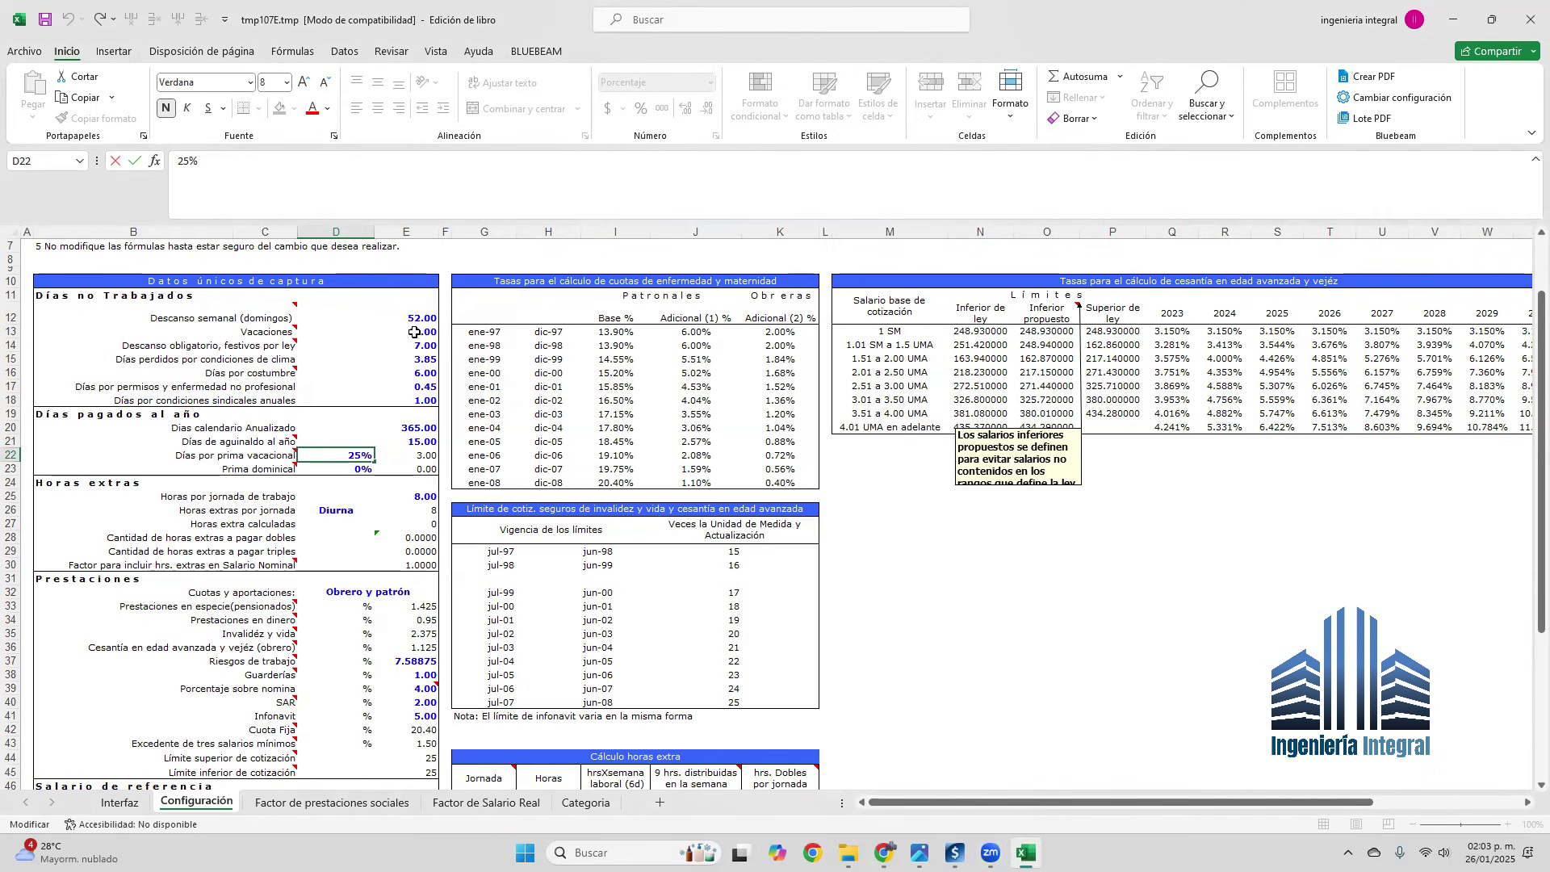
pyautogui.click(431, 455)
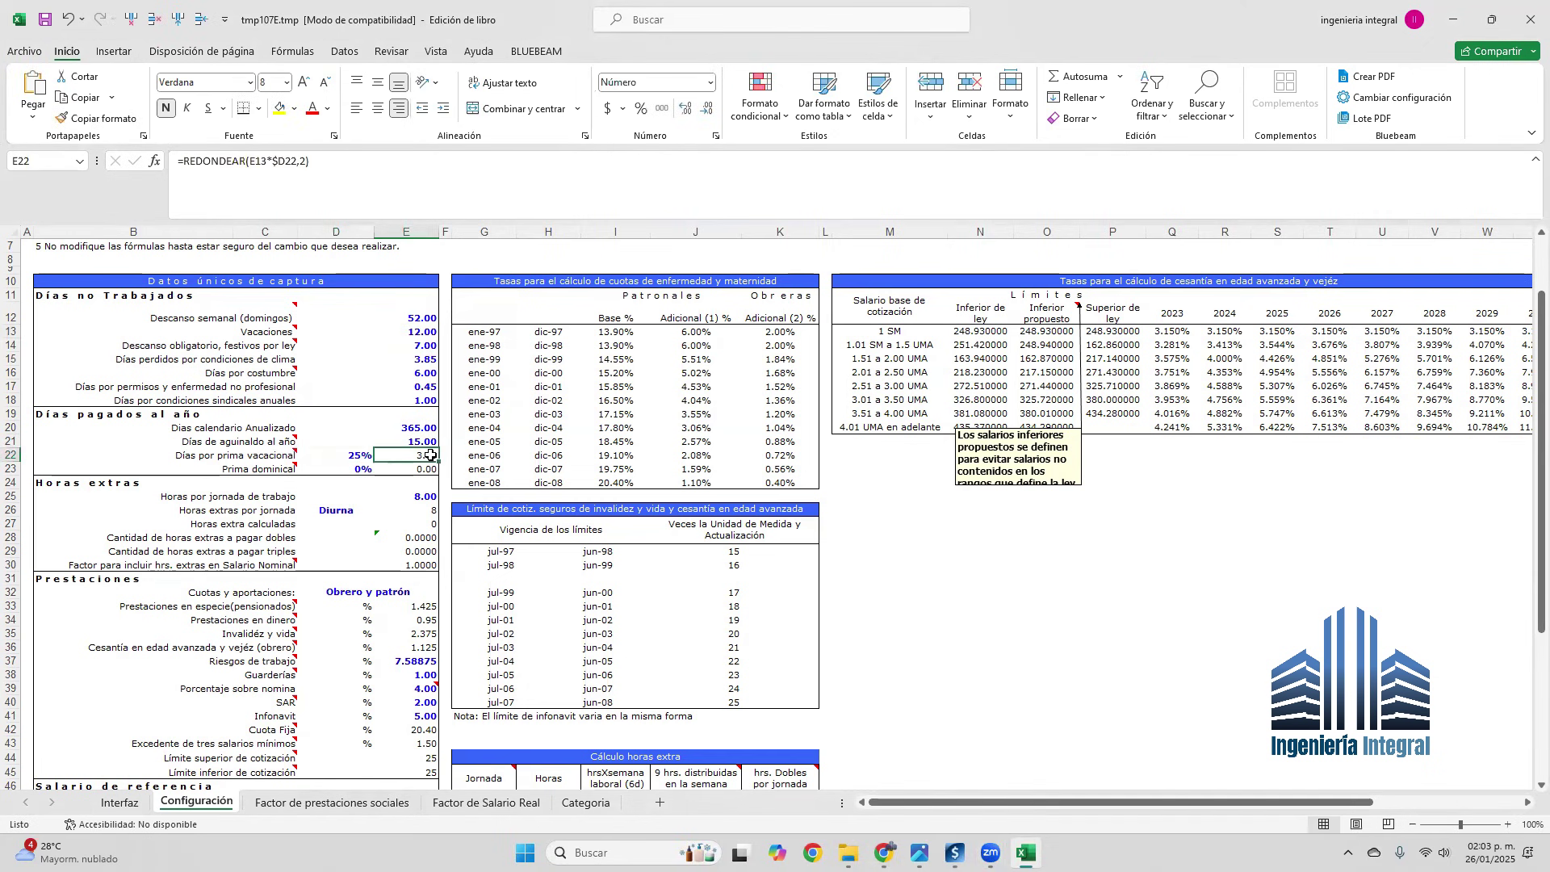
pyautogui.click(347, 458)
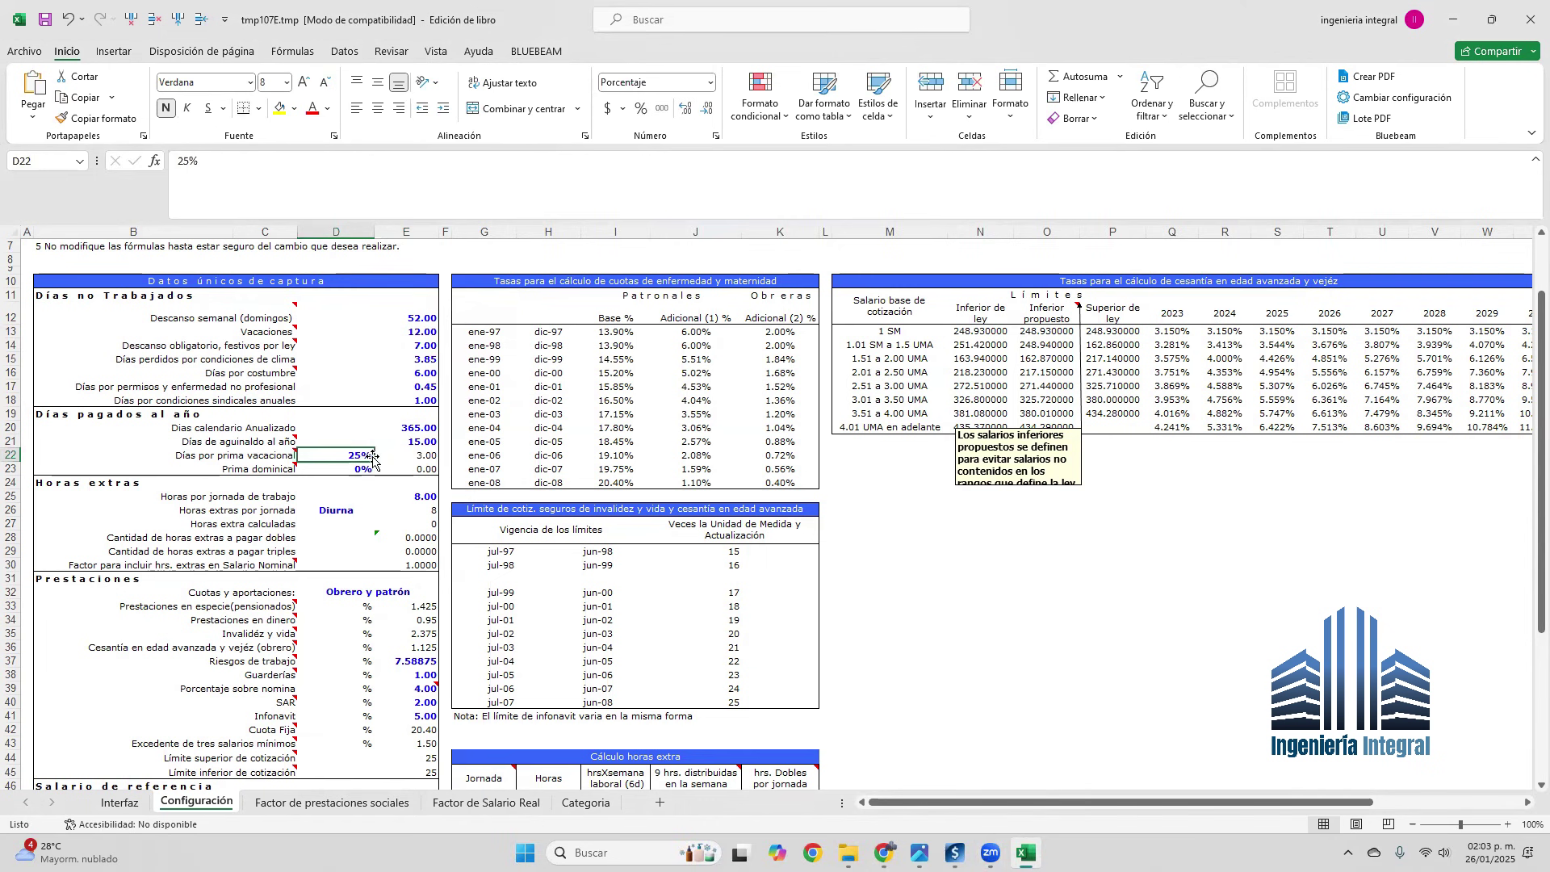
# Review Horas por jornada de trabajo and check the options available for Cuotas y aportaciones.
pyautogui.scroll(-2, 379, 452)
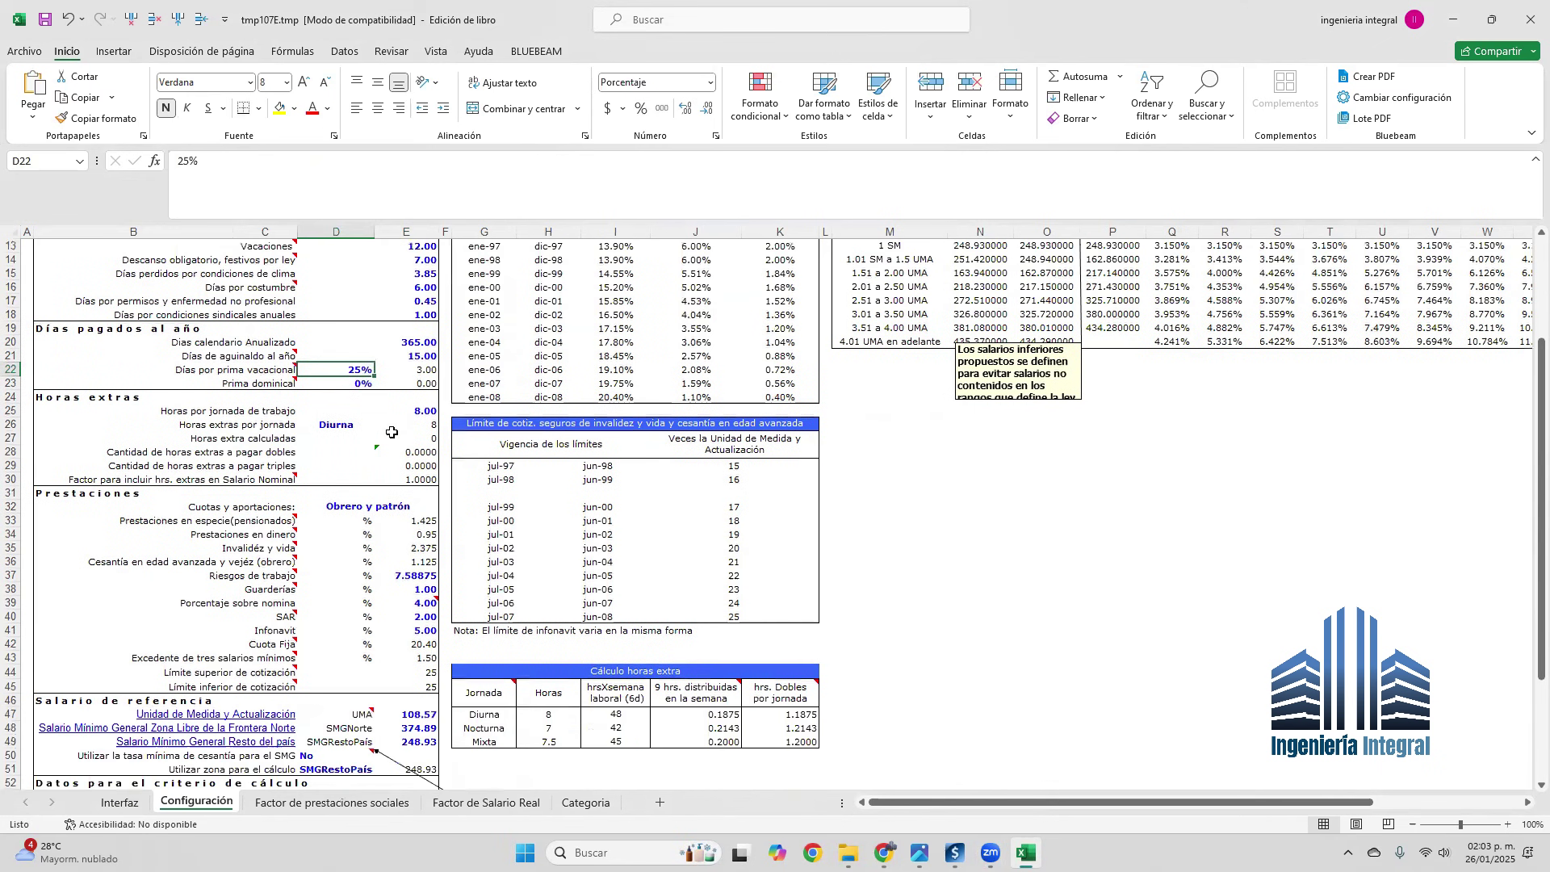
pyautogui.scroll(-1, 391, 433)
pyautogui.scroll(-1, 257, 377)
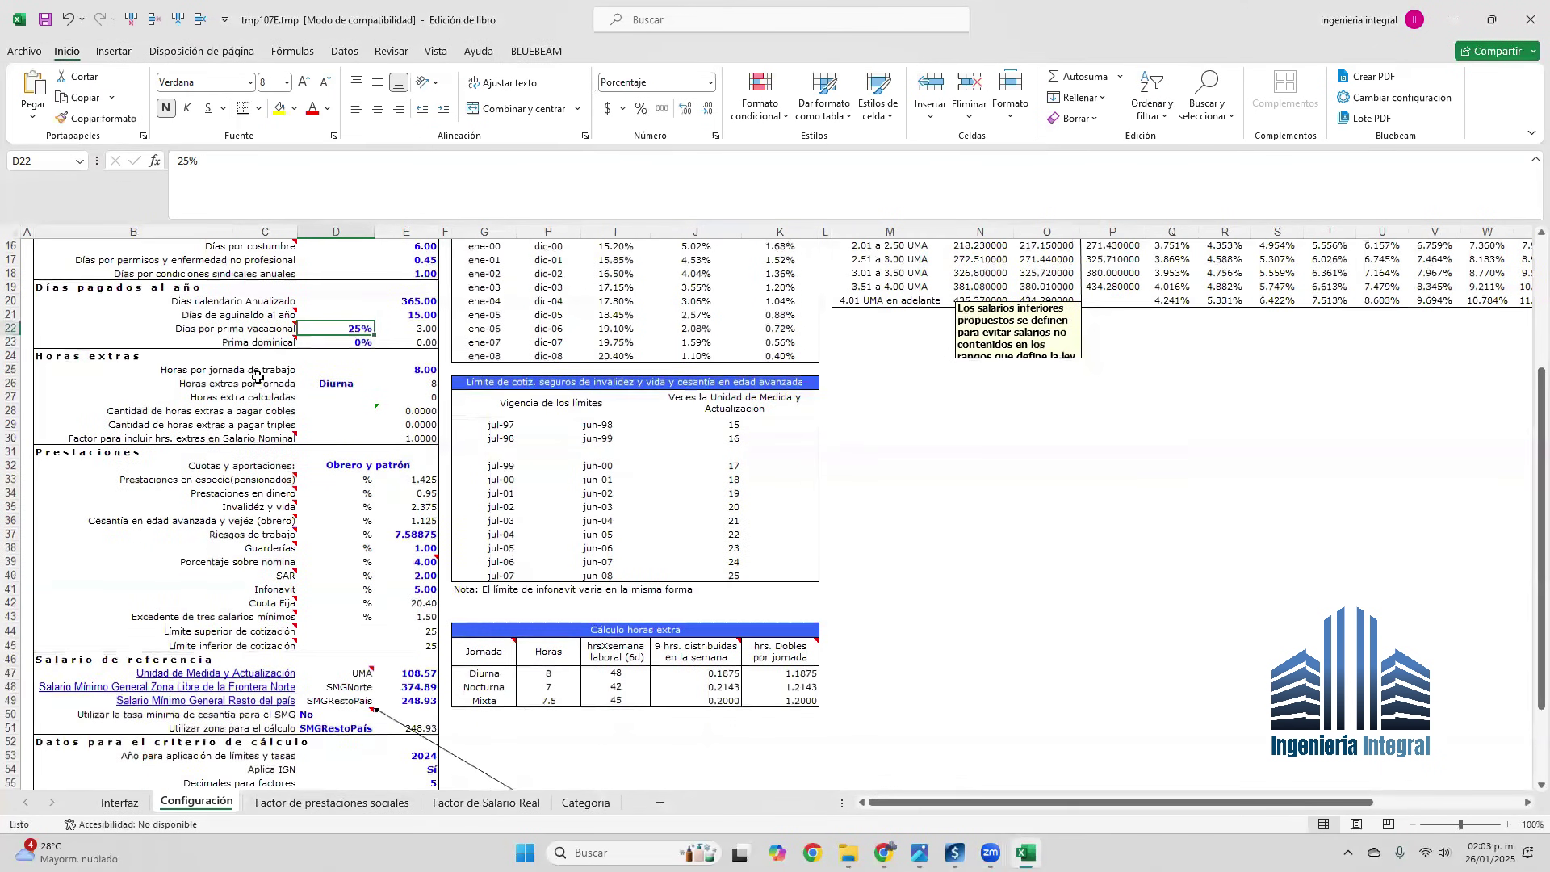
pyautogui.click(431, 369)
pyautogui.scroll(-1, 379, 355)
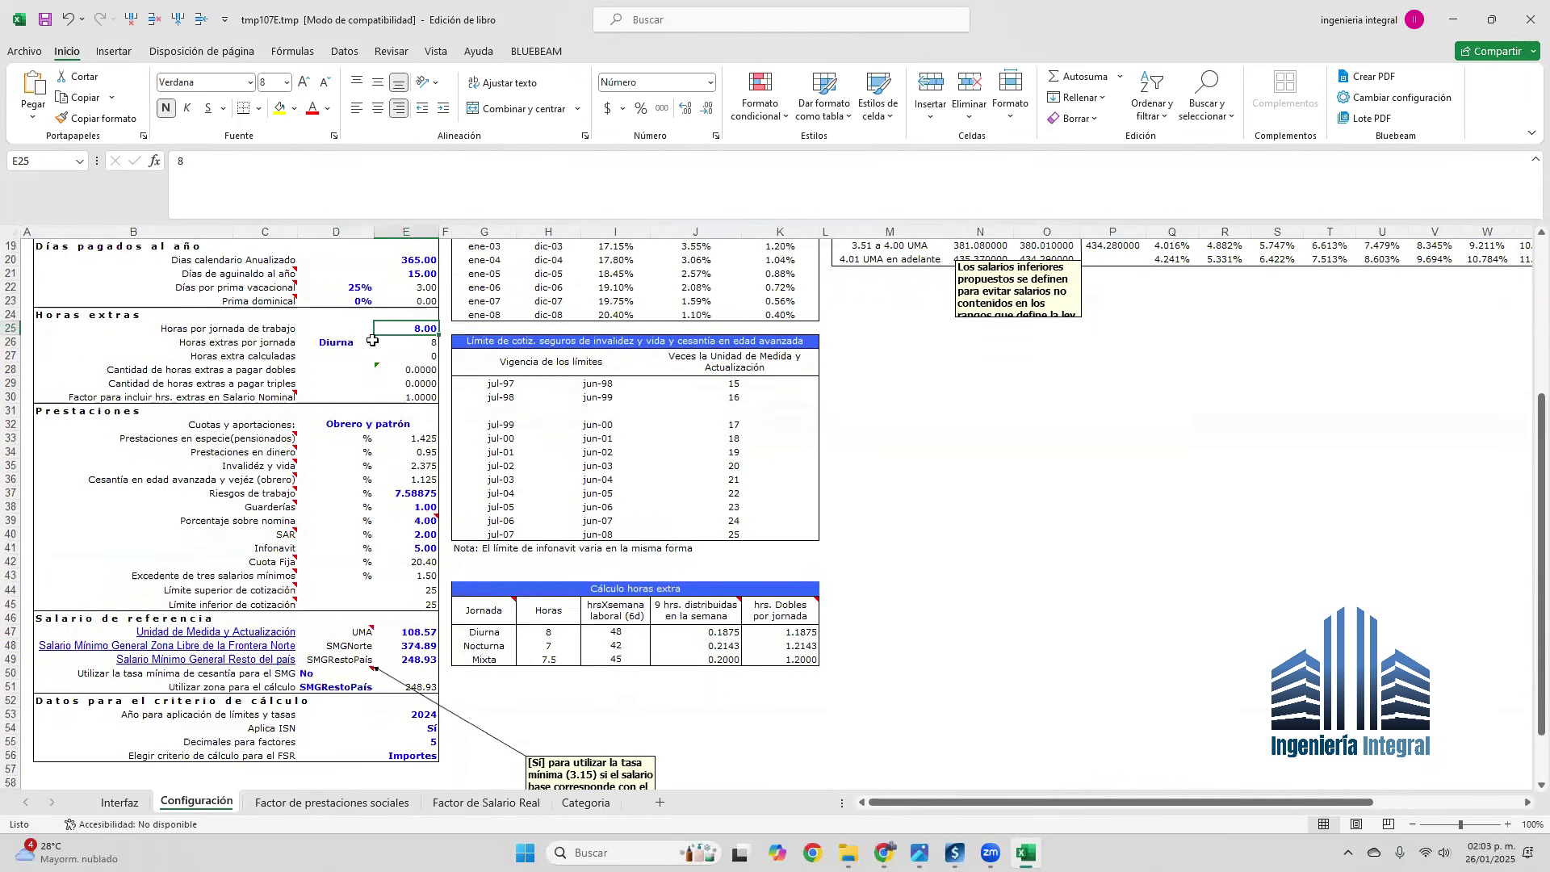
pyautogui.scroll(-1, 363, 403)
pyautogui.scroll(-1, 352, 432)
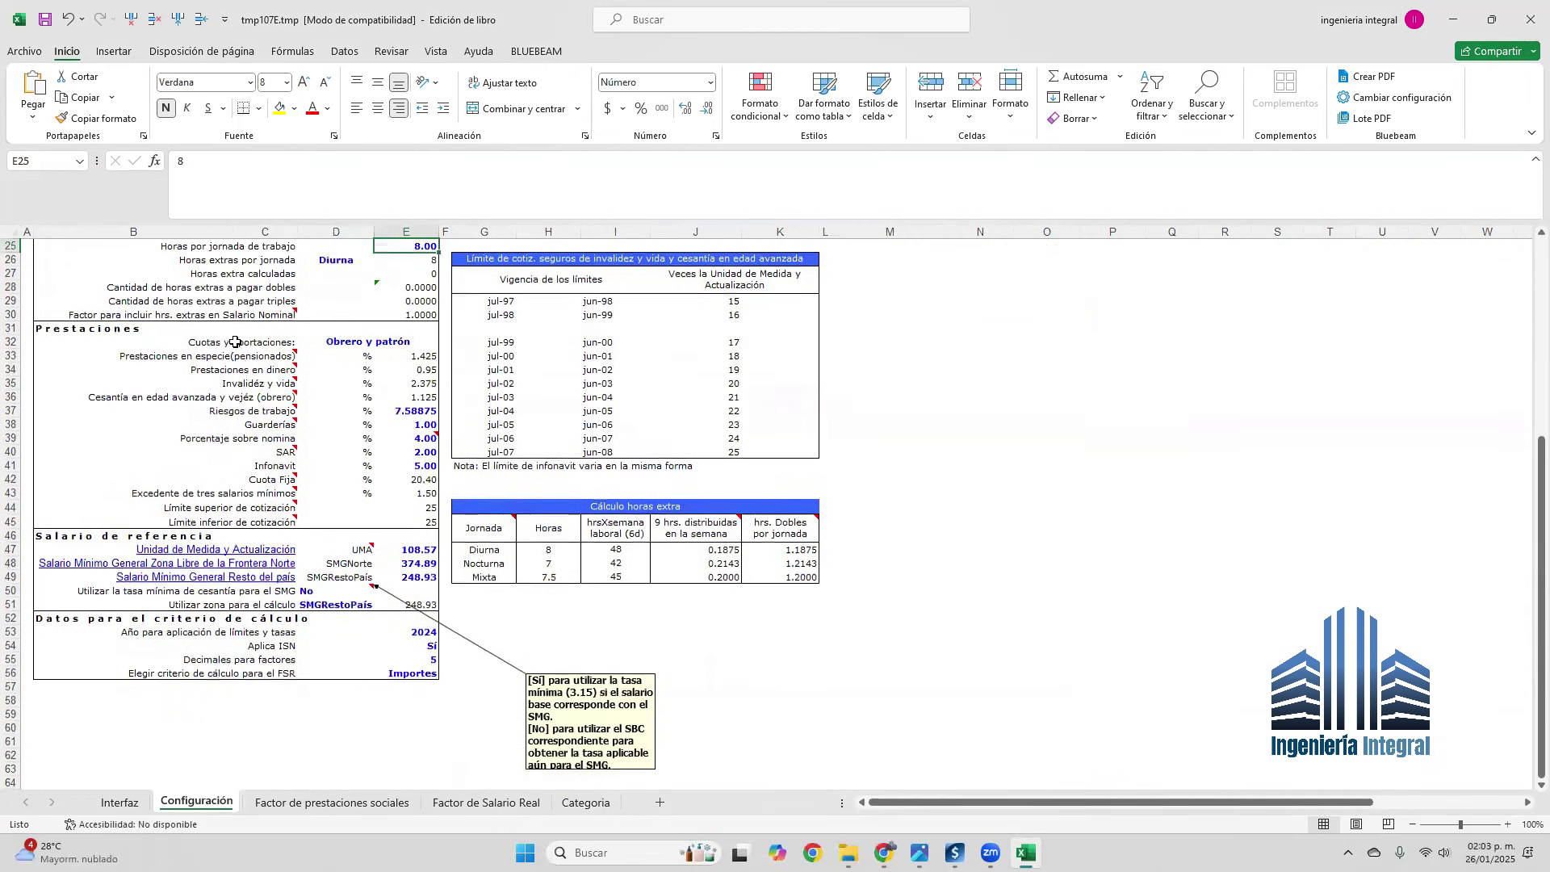
pyautogui.click(381, 341)
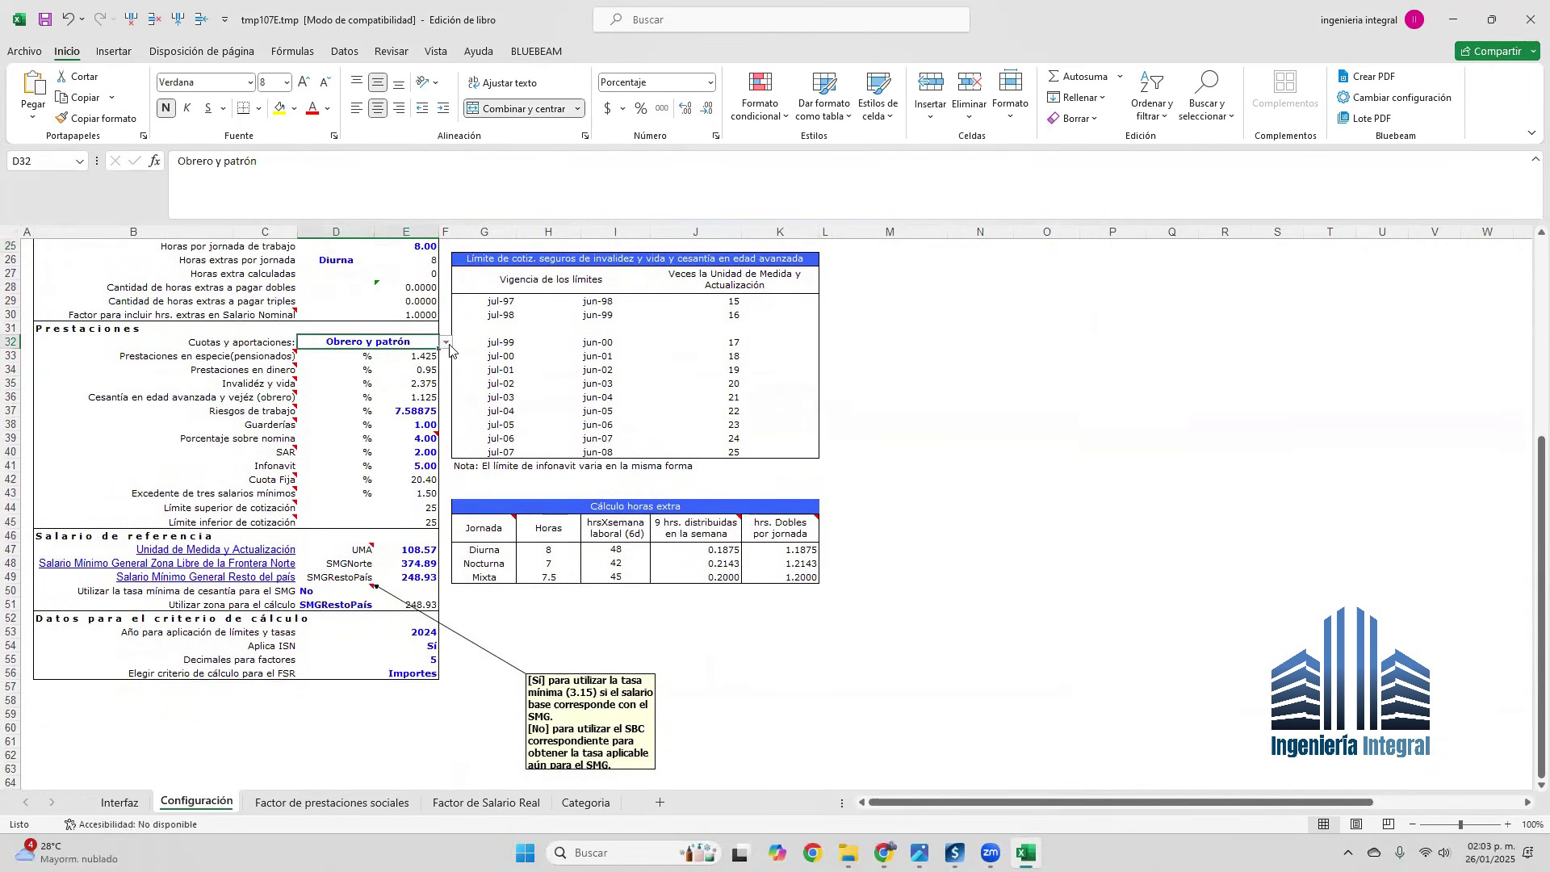
pyautogui.click(446, 343)
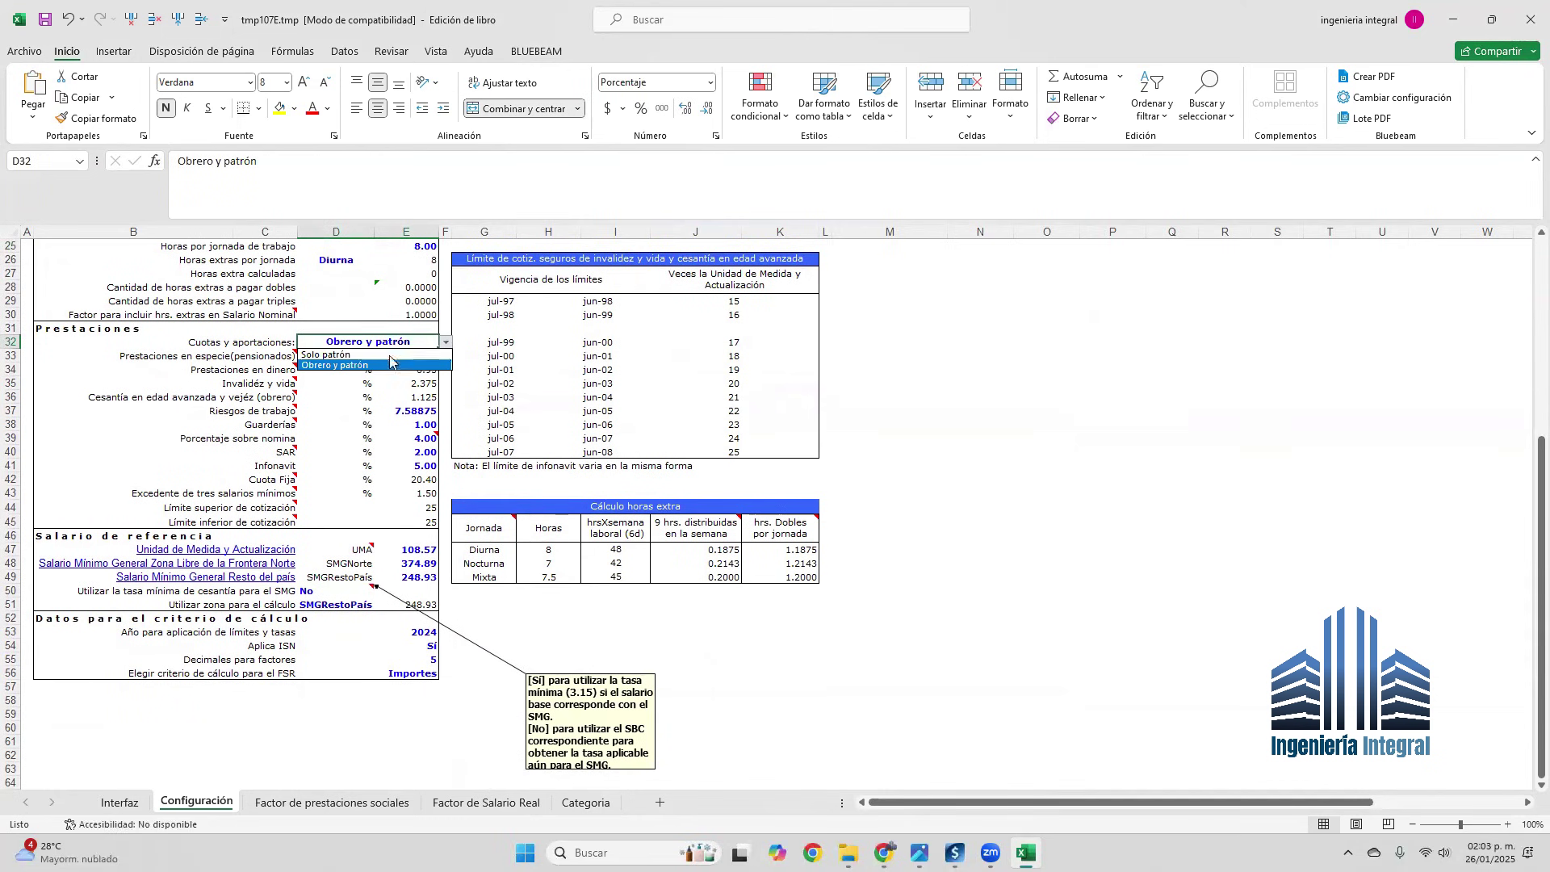
pyautogui.press('Escape')
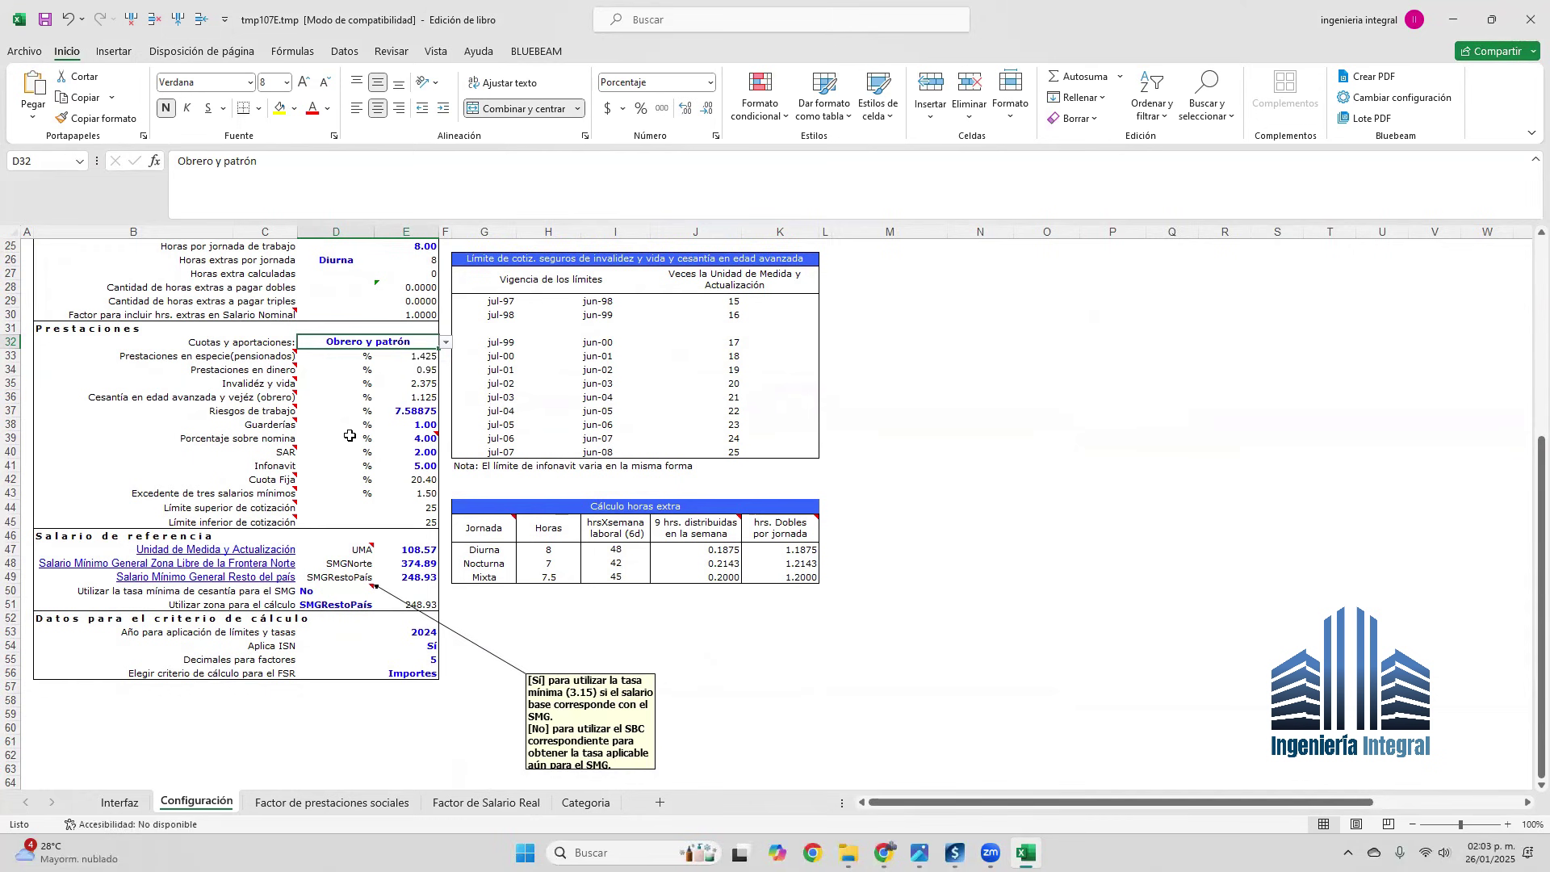
# Review the Prestaciones percentages for Riesgos de trabajo, Guarderías, Porcentaje sobre nómina and Infonavit.
pyautogui.scroll(-1, 349, 436)
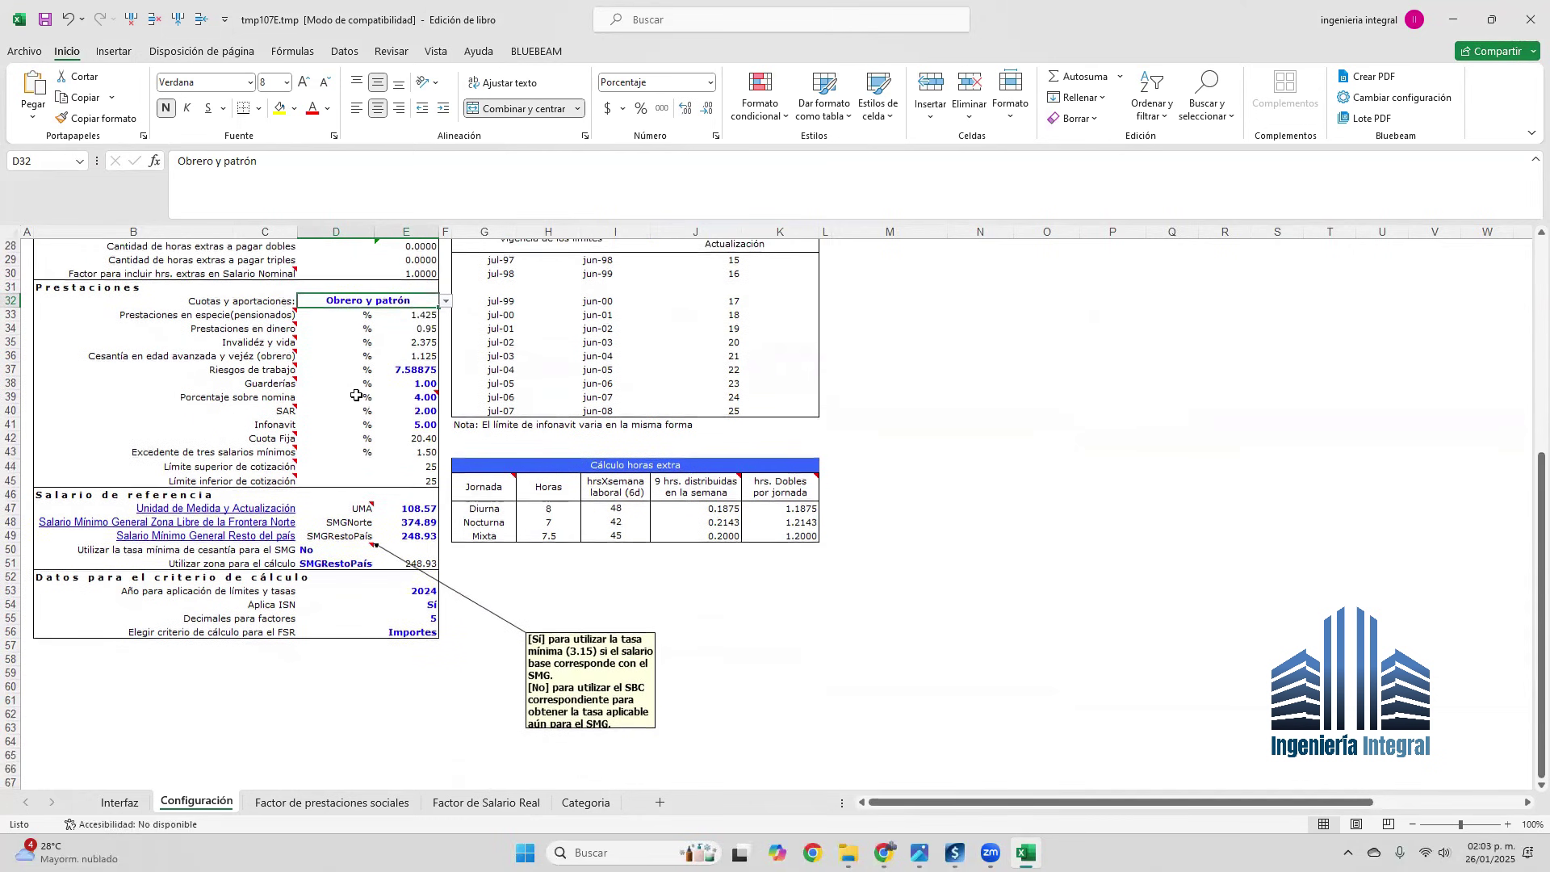
pyautogui.click(419, 370)
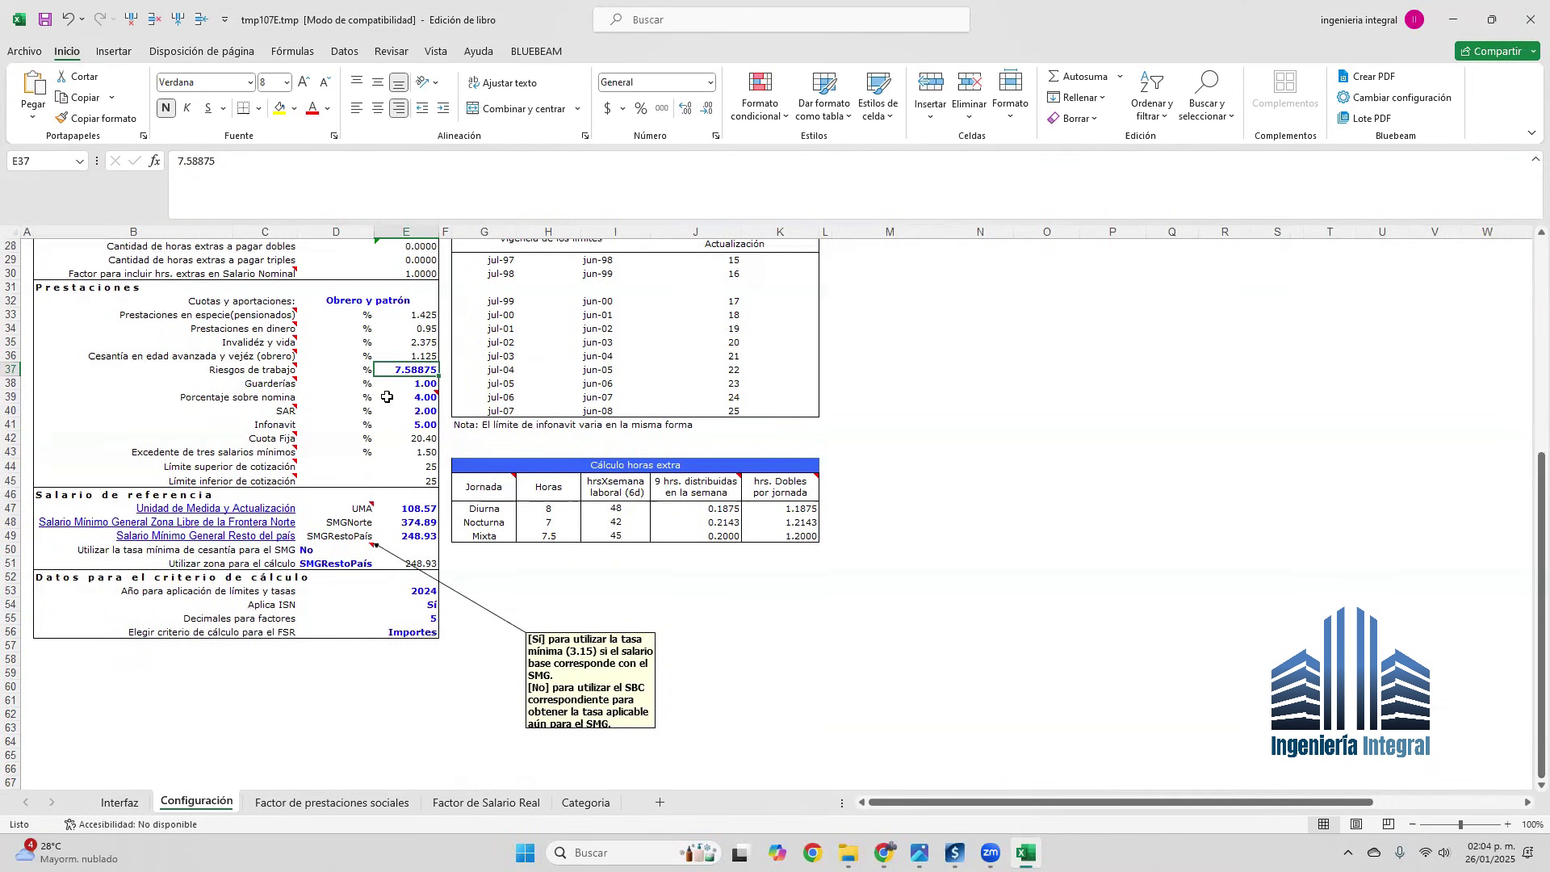
pyautogui.click(421, 387)
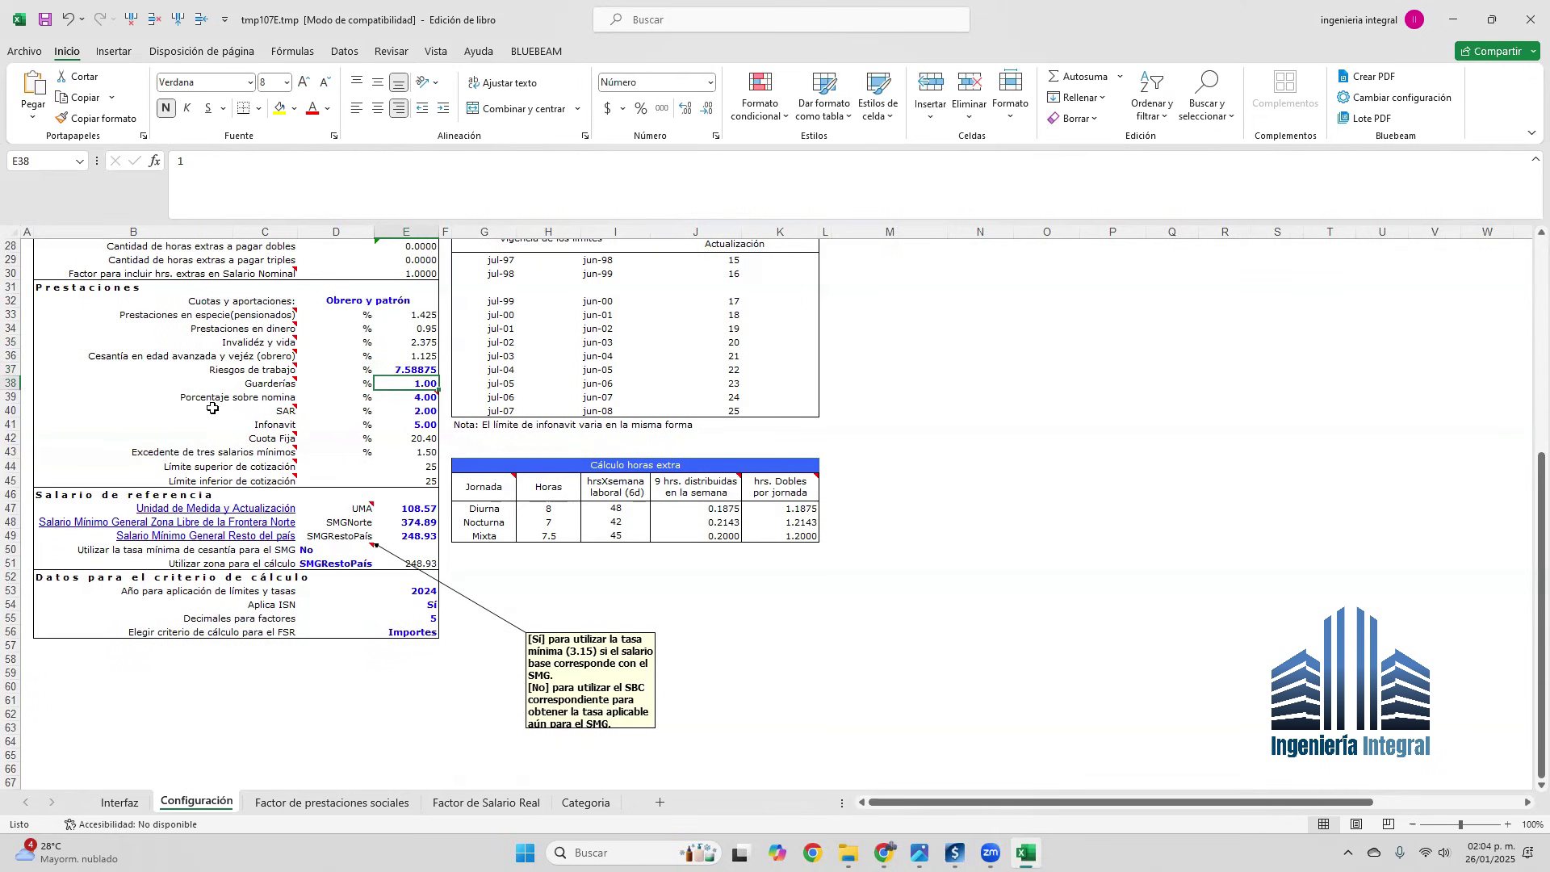
pyautogui.click(415, 398)
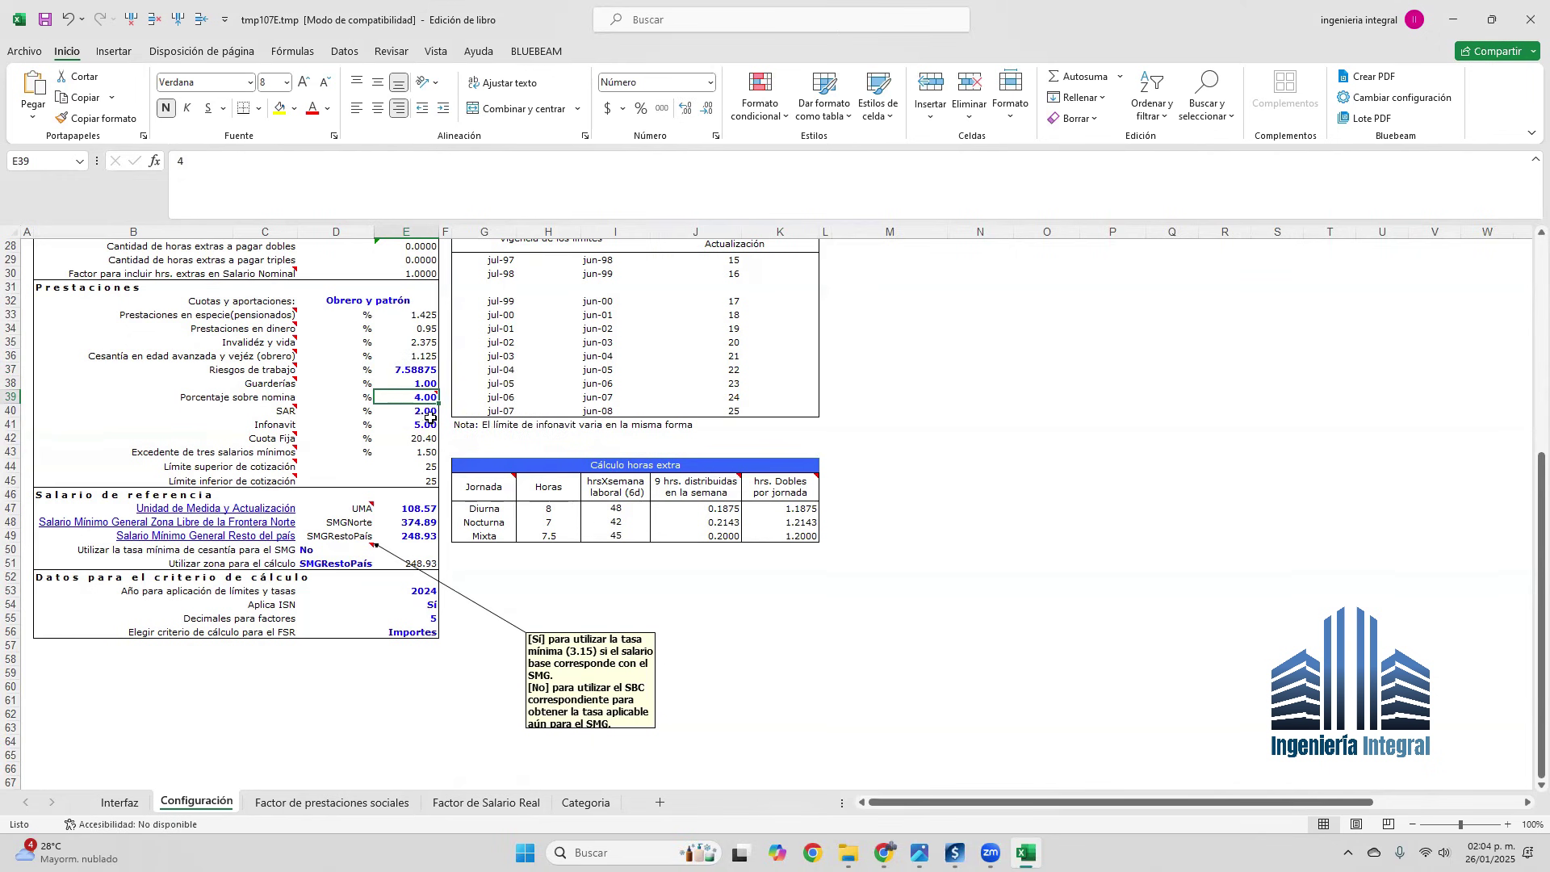
pyautogui.click(422, 428)
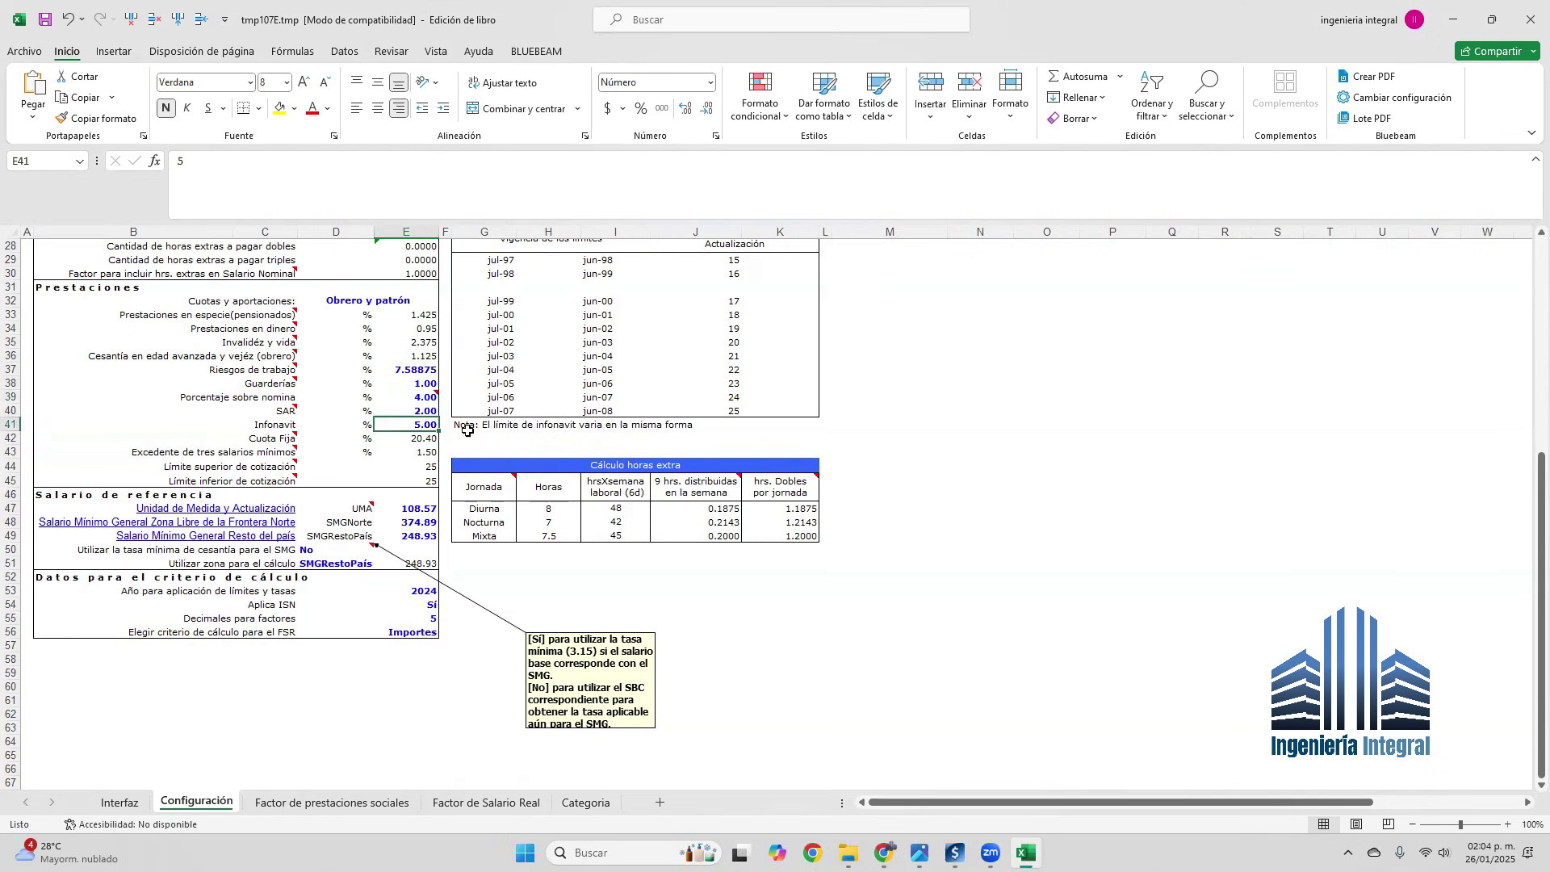
# Select the UMA value under Salario de referencia and look up the 2025 daily UMA on INEGI's UMA page in Chrome.
pyautogui.scroll(-3, 468, 431)
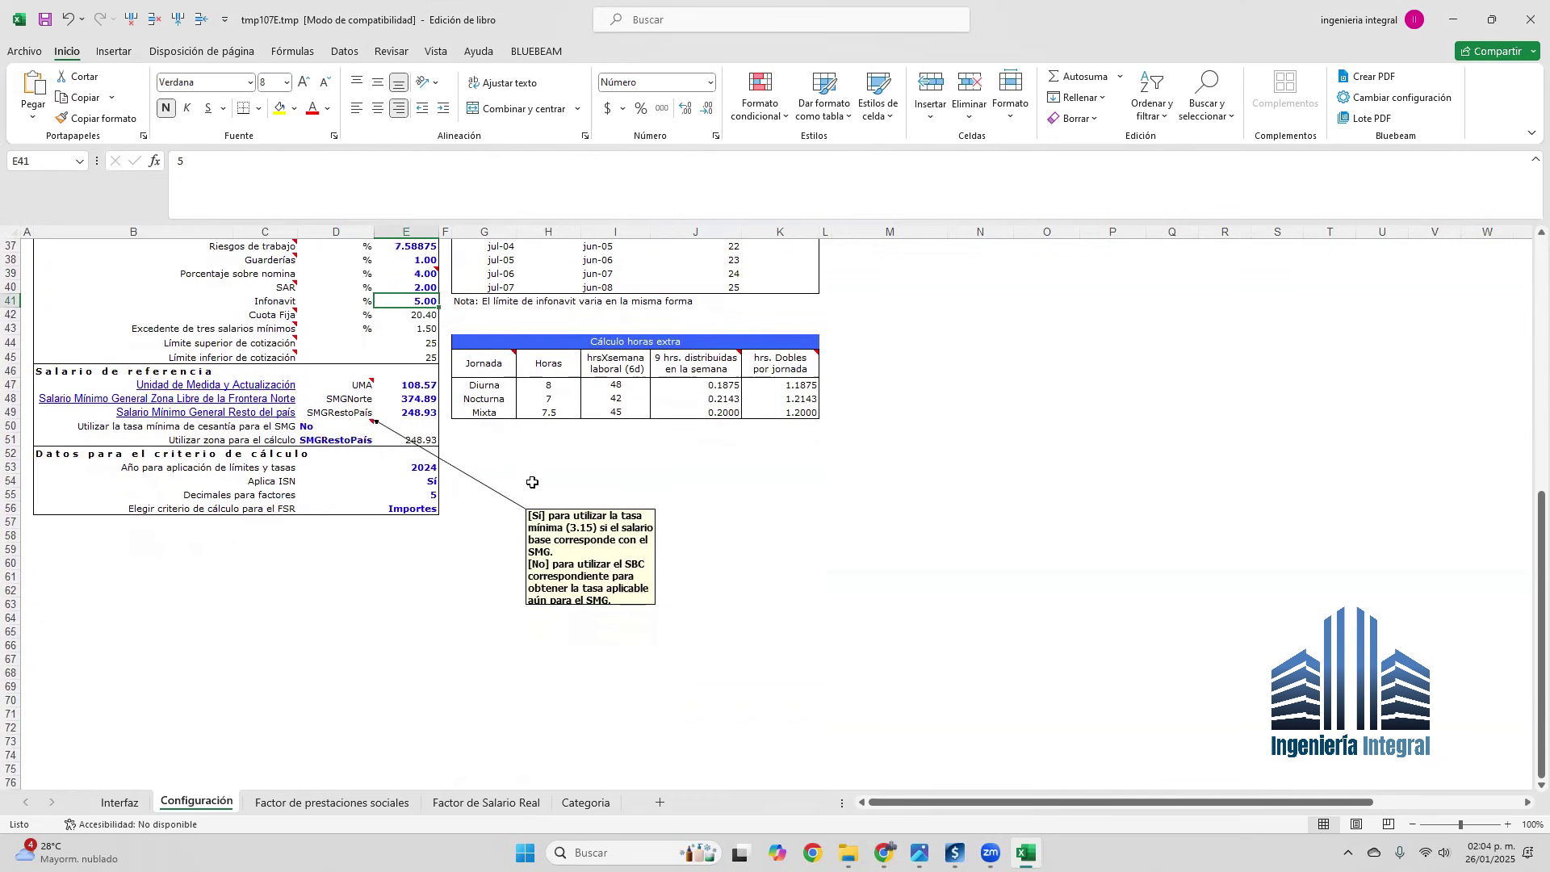
pyautogui.click(370, 389)
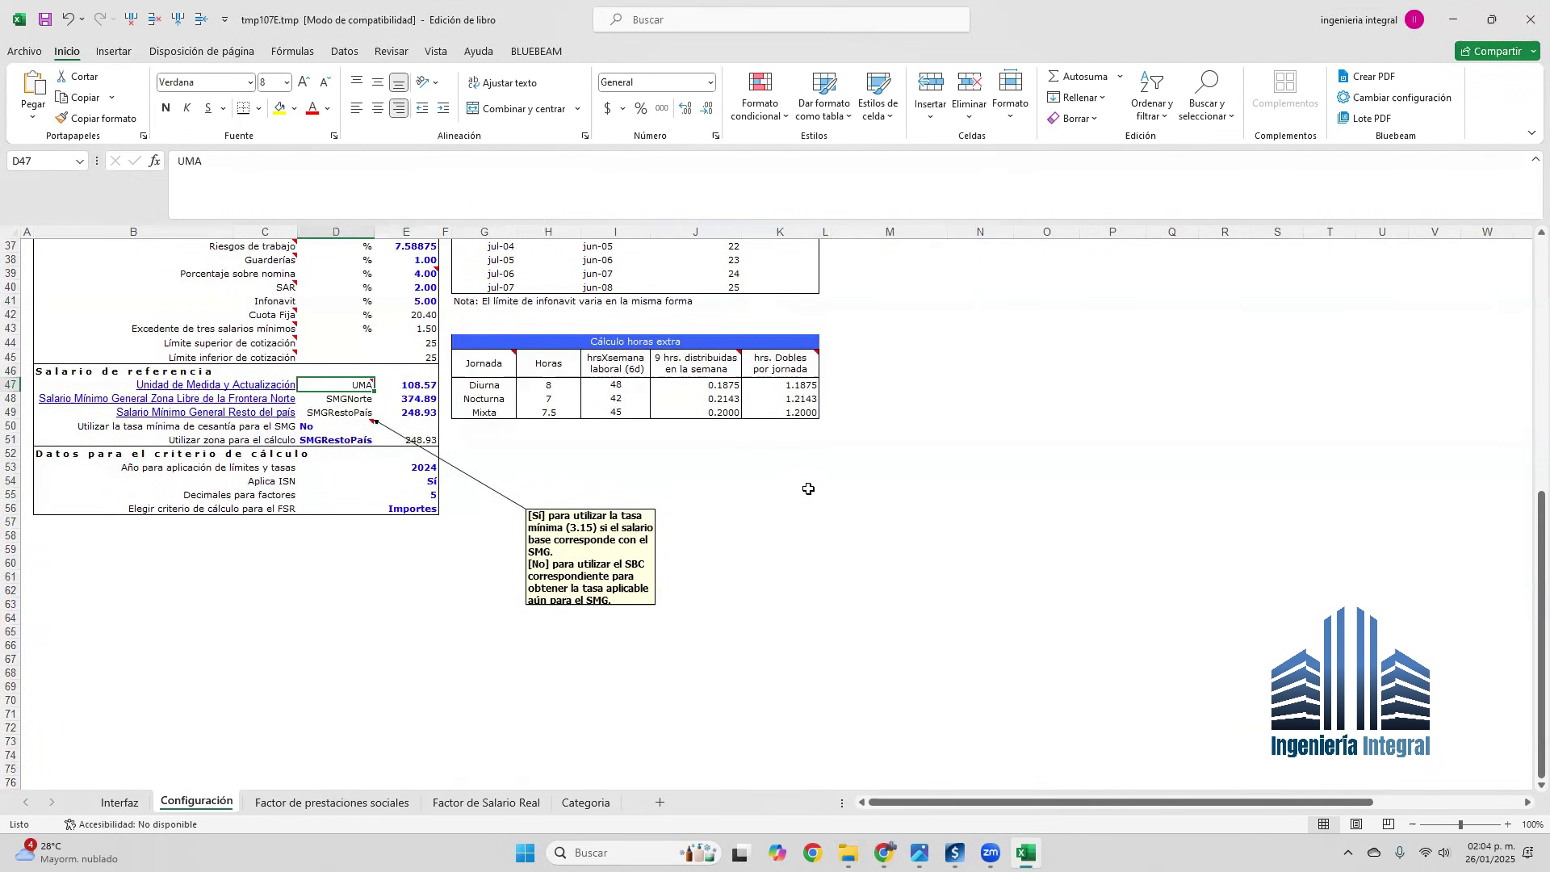
pyautogui.click(422, 386)
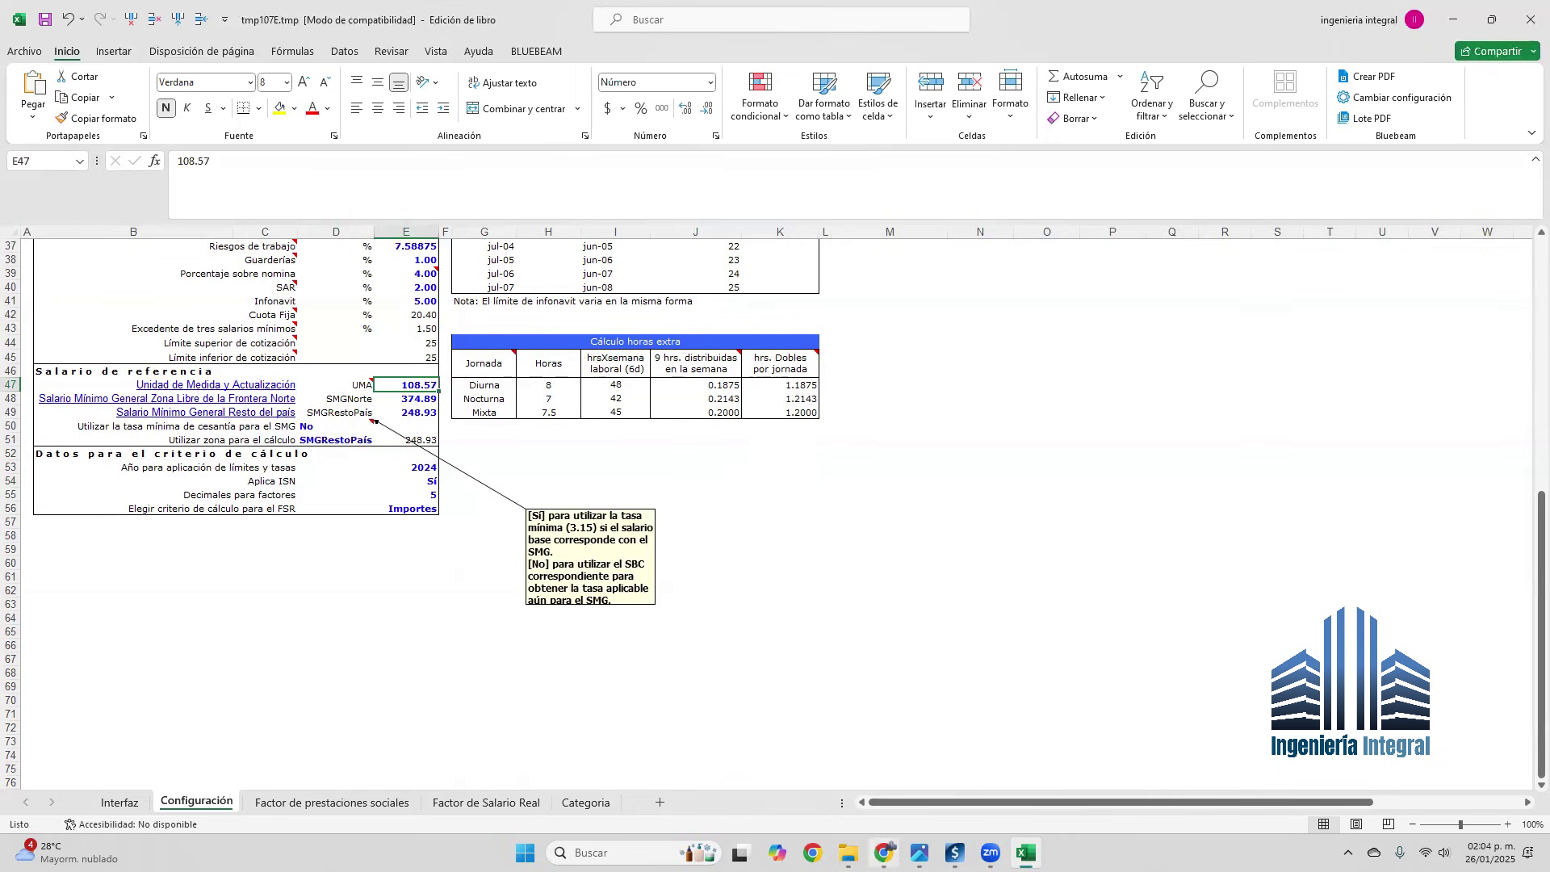
pyautogui.click(883, 852)
pyautogui.click(164, 18)
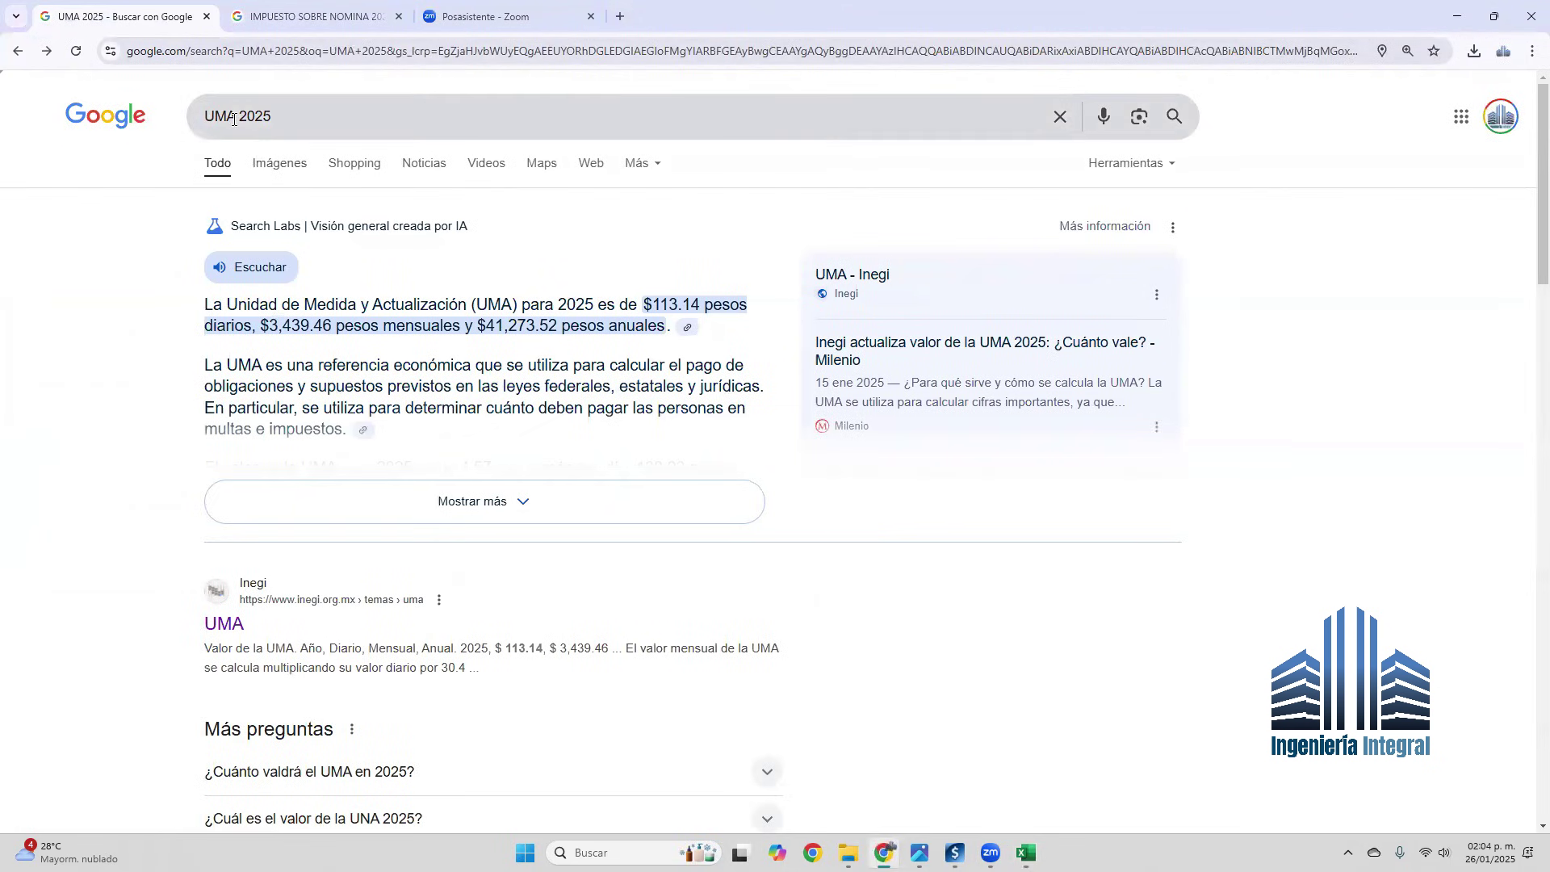
pyautogui.scroll(-2, 297, 113)
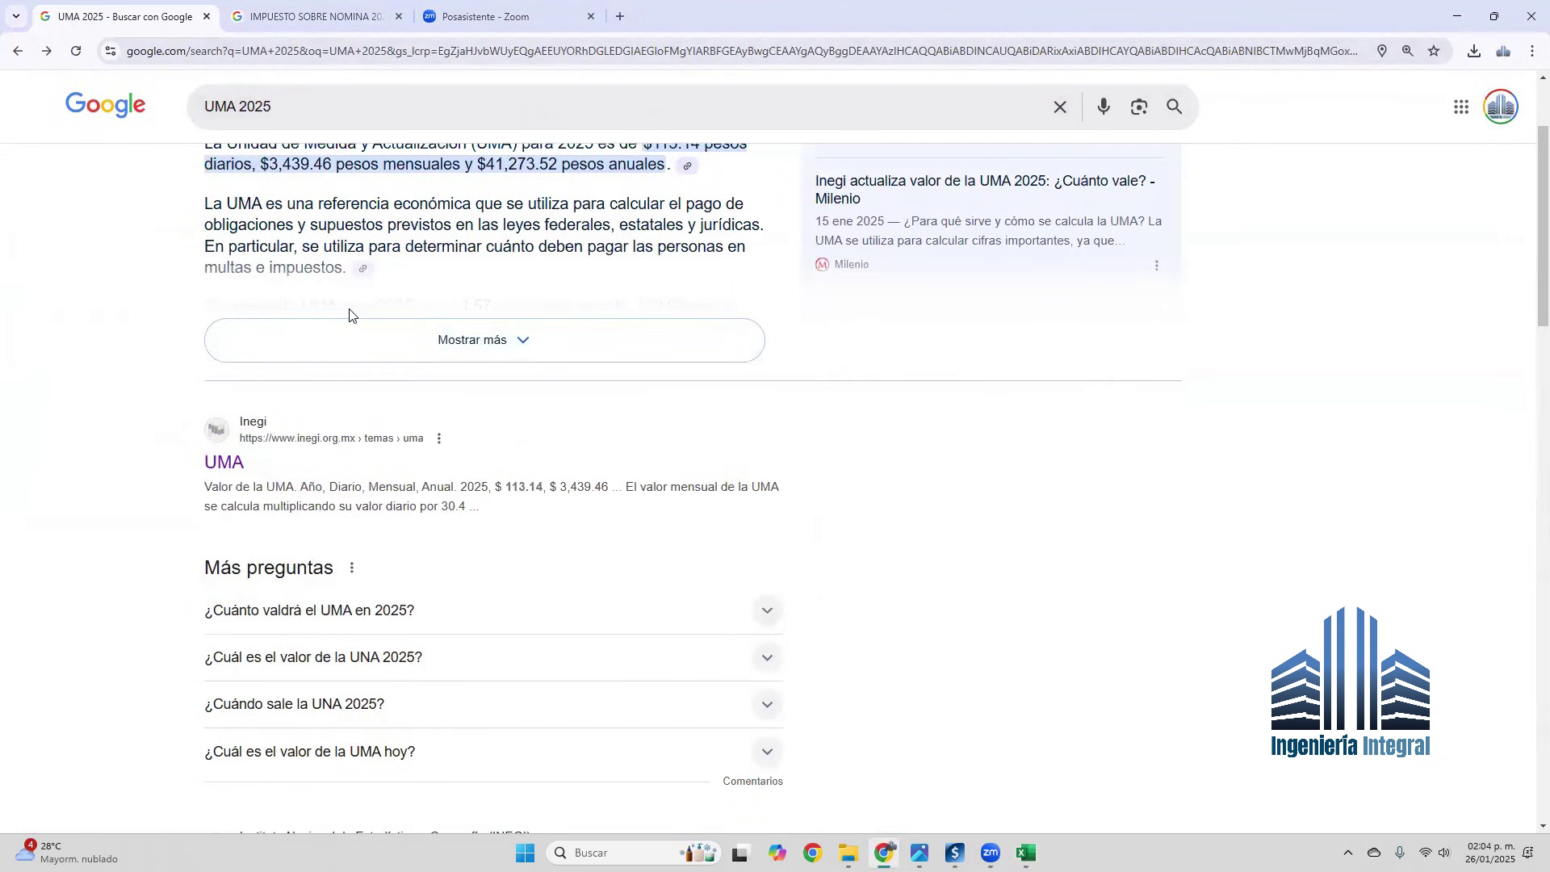
pyautogui.click(232, 464)
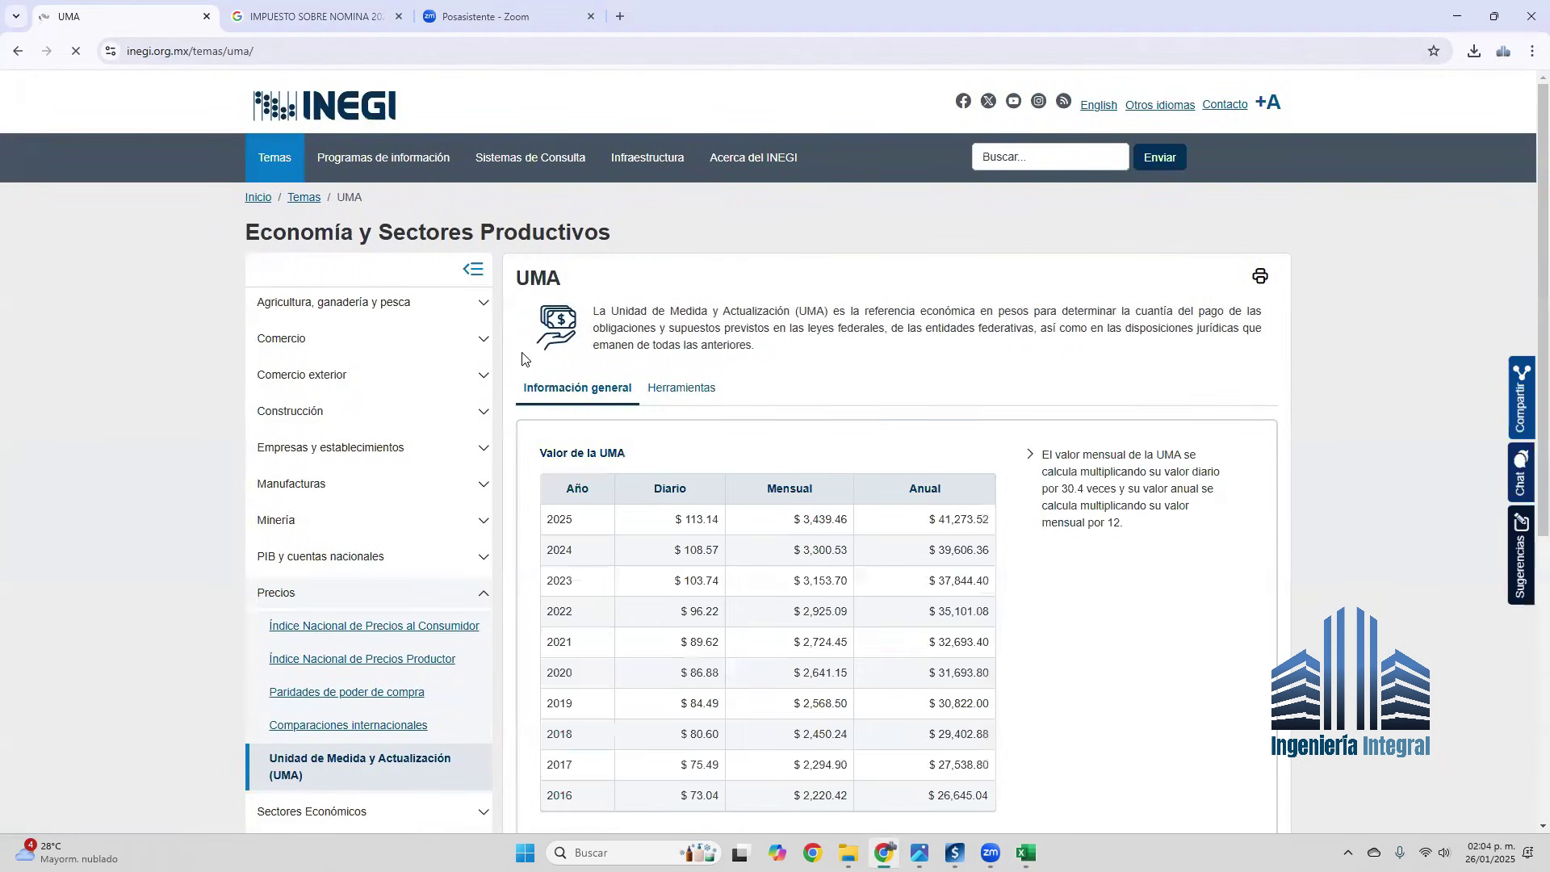
pyautogui.scroll(-1, 825, 287)
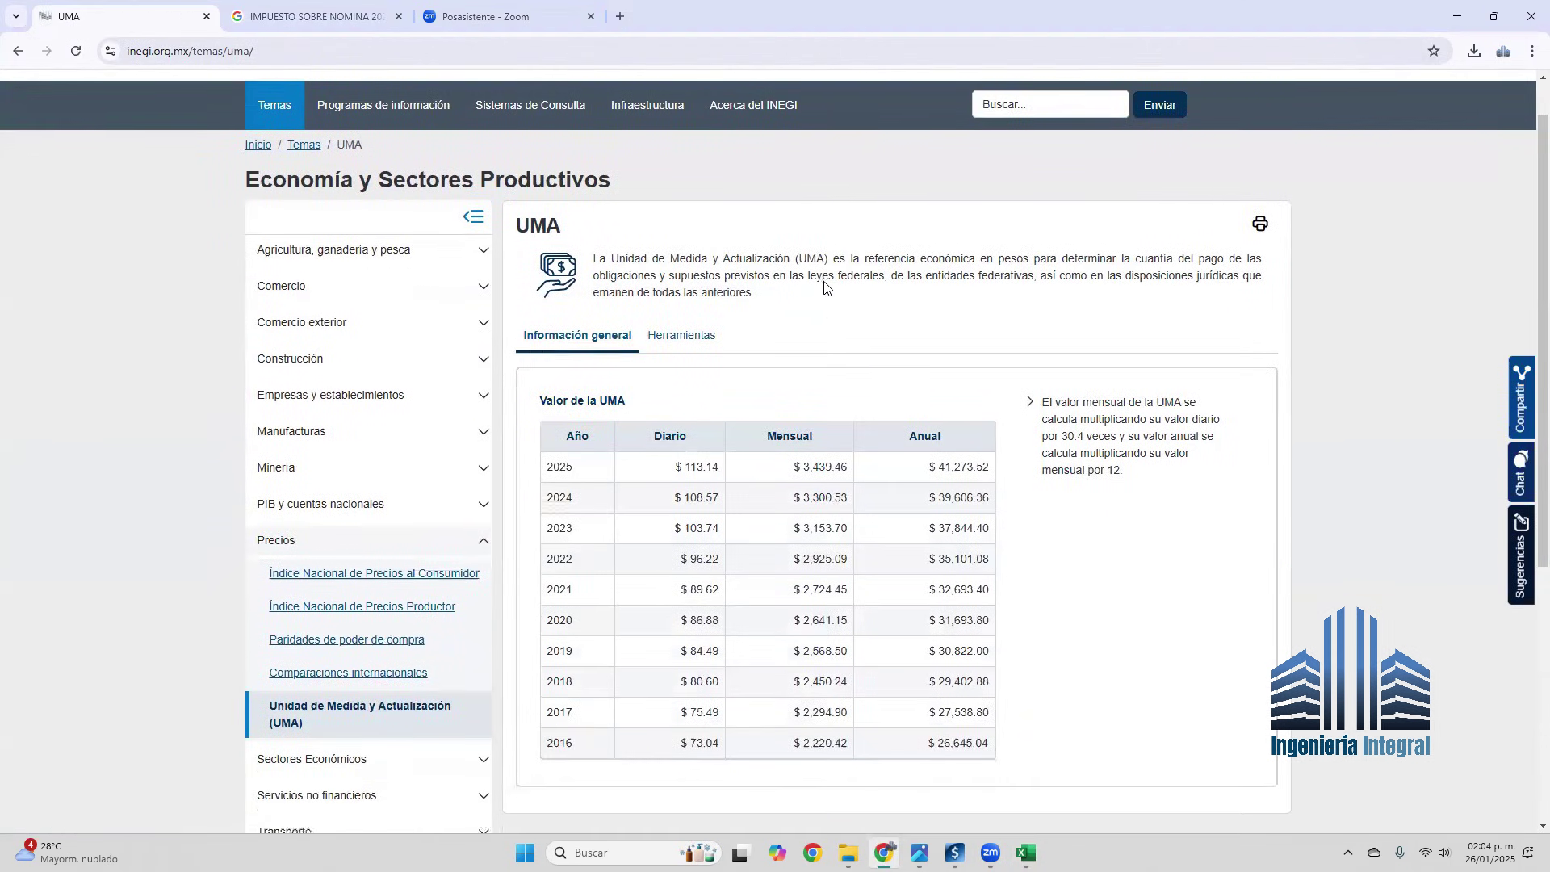
pyautogui.scroll(-2, 825, 287)
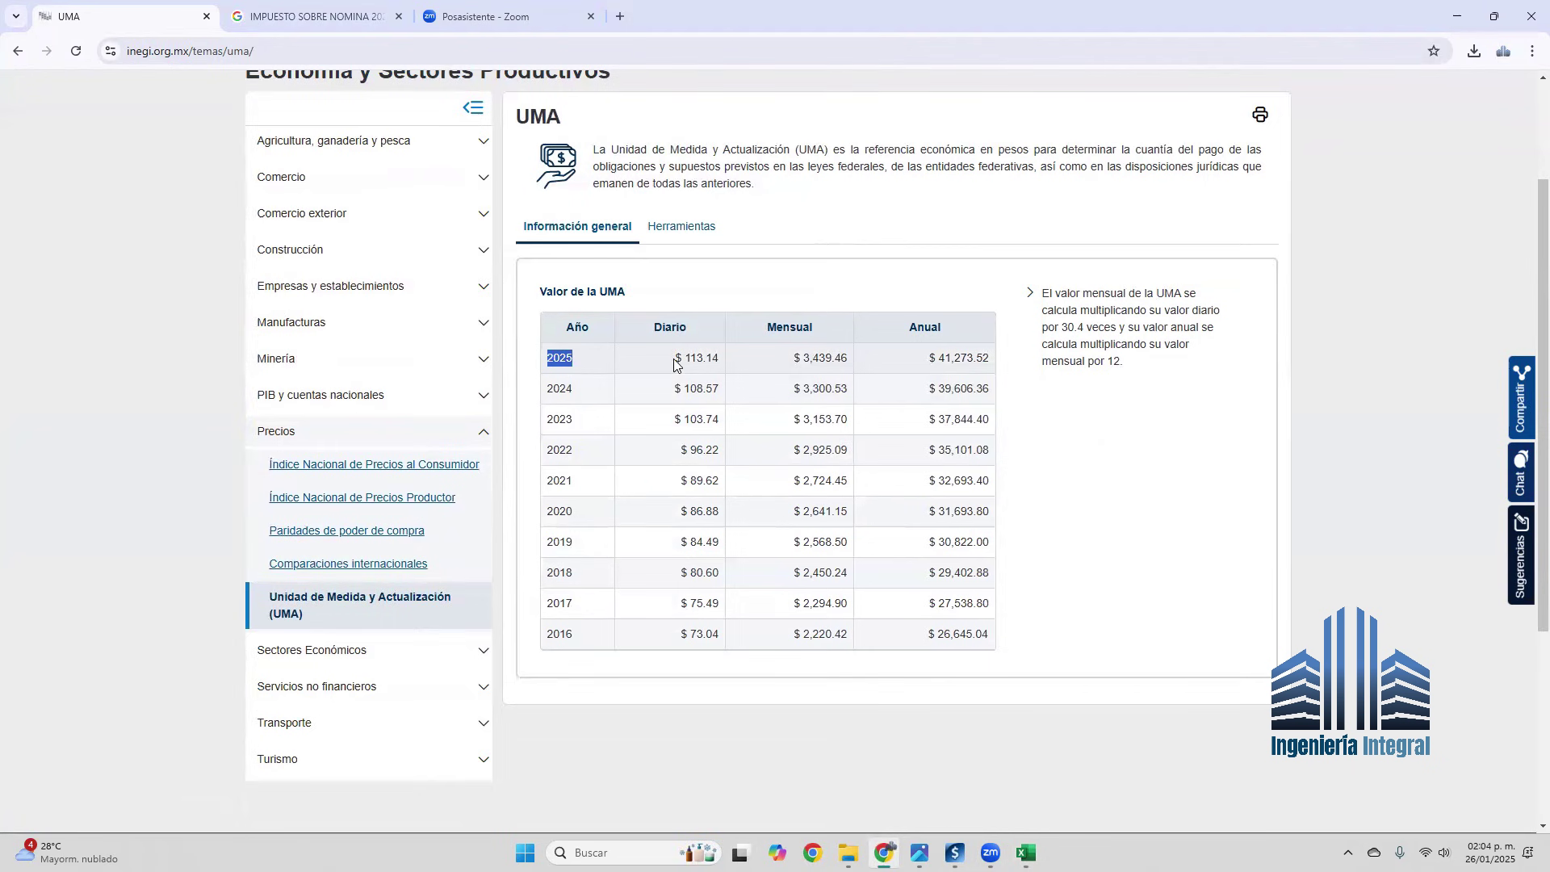
pyautogui.moveTo(676, 357); pyautogui.dragTo(720, 358)
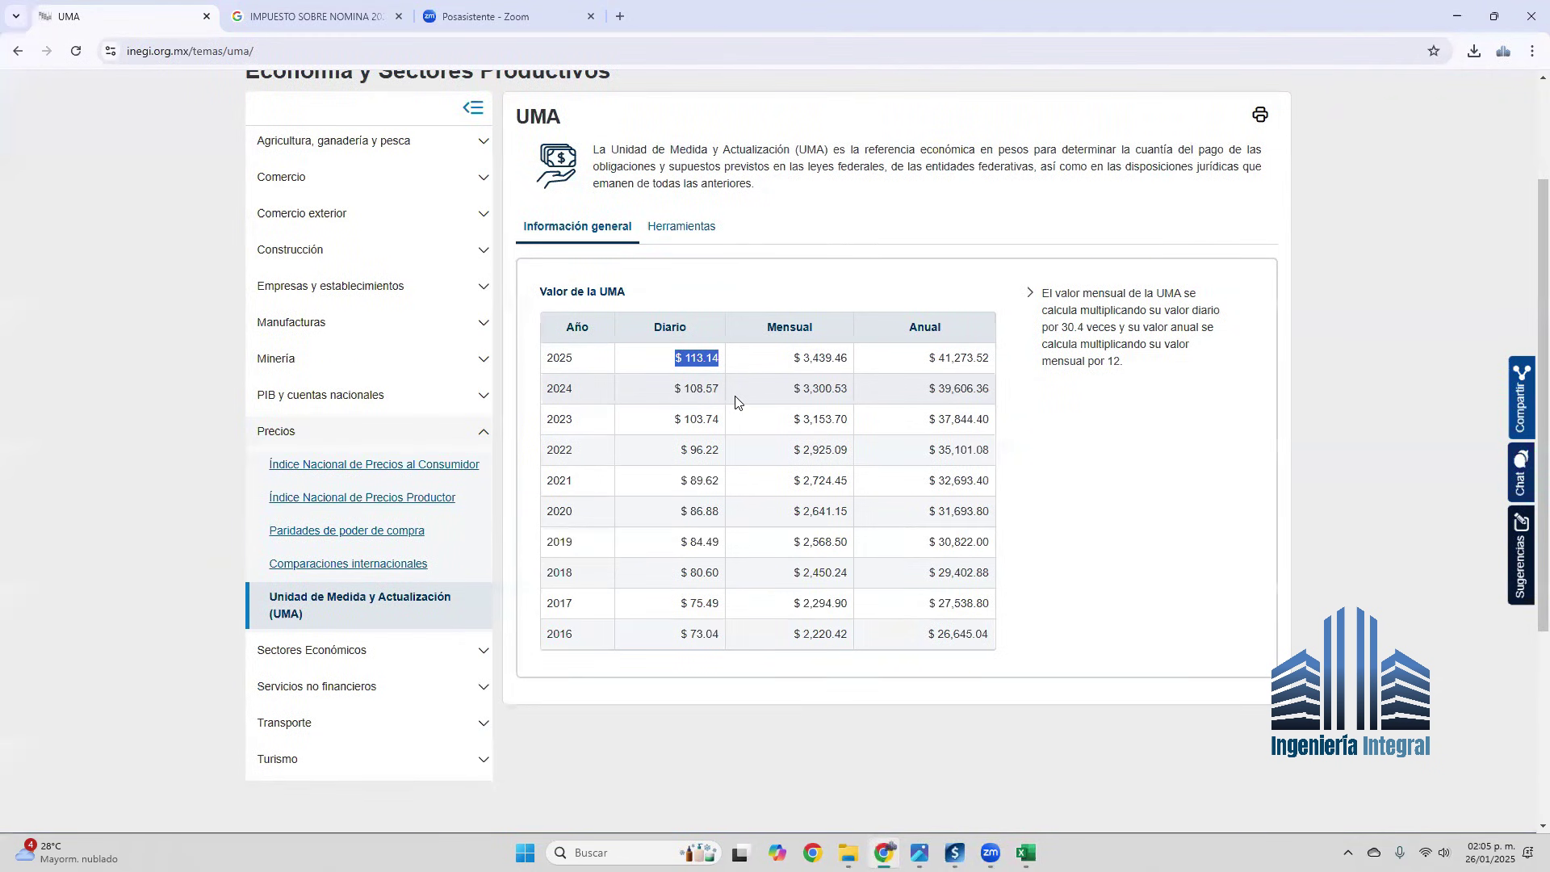
pyautogui.click(877, 304)
pyautogui.scroll(2, 876, 305)
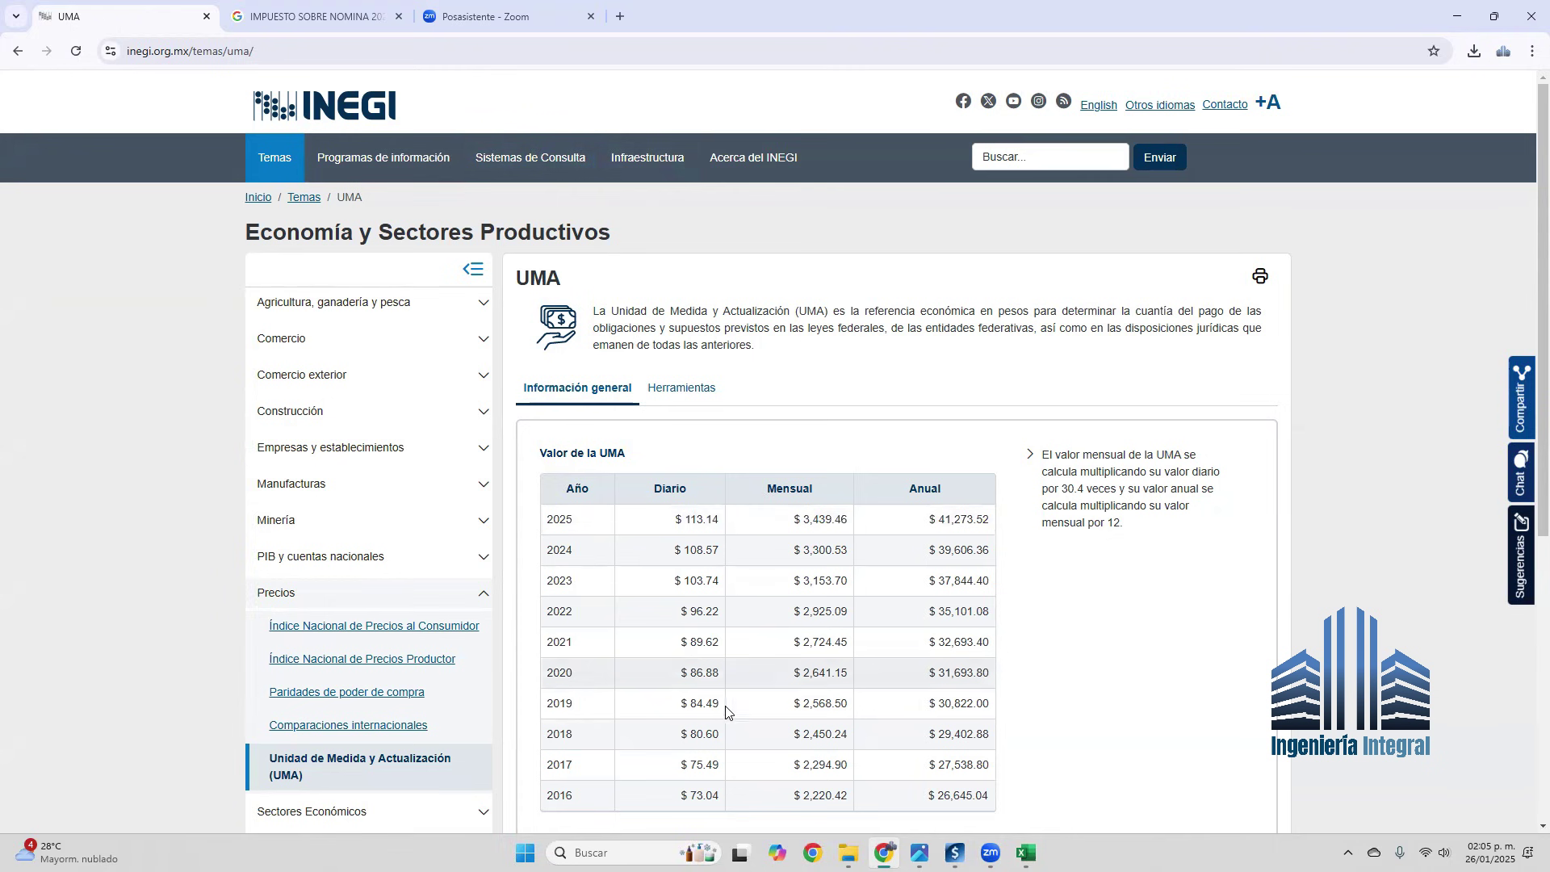
# Return to the Excel workbook and set Unidad de Medida y Actualización (UMA) to 113.14.
pyautogui.click(1025, 853)
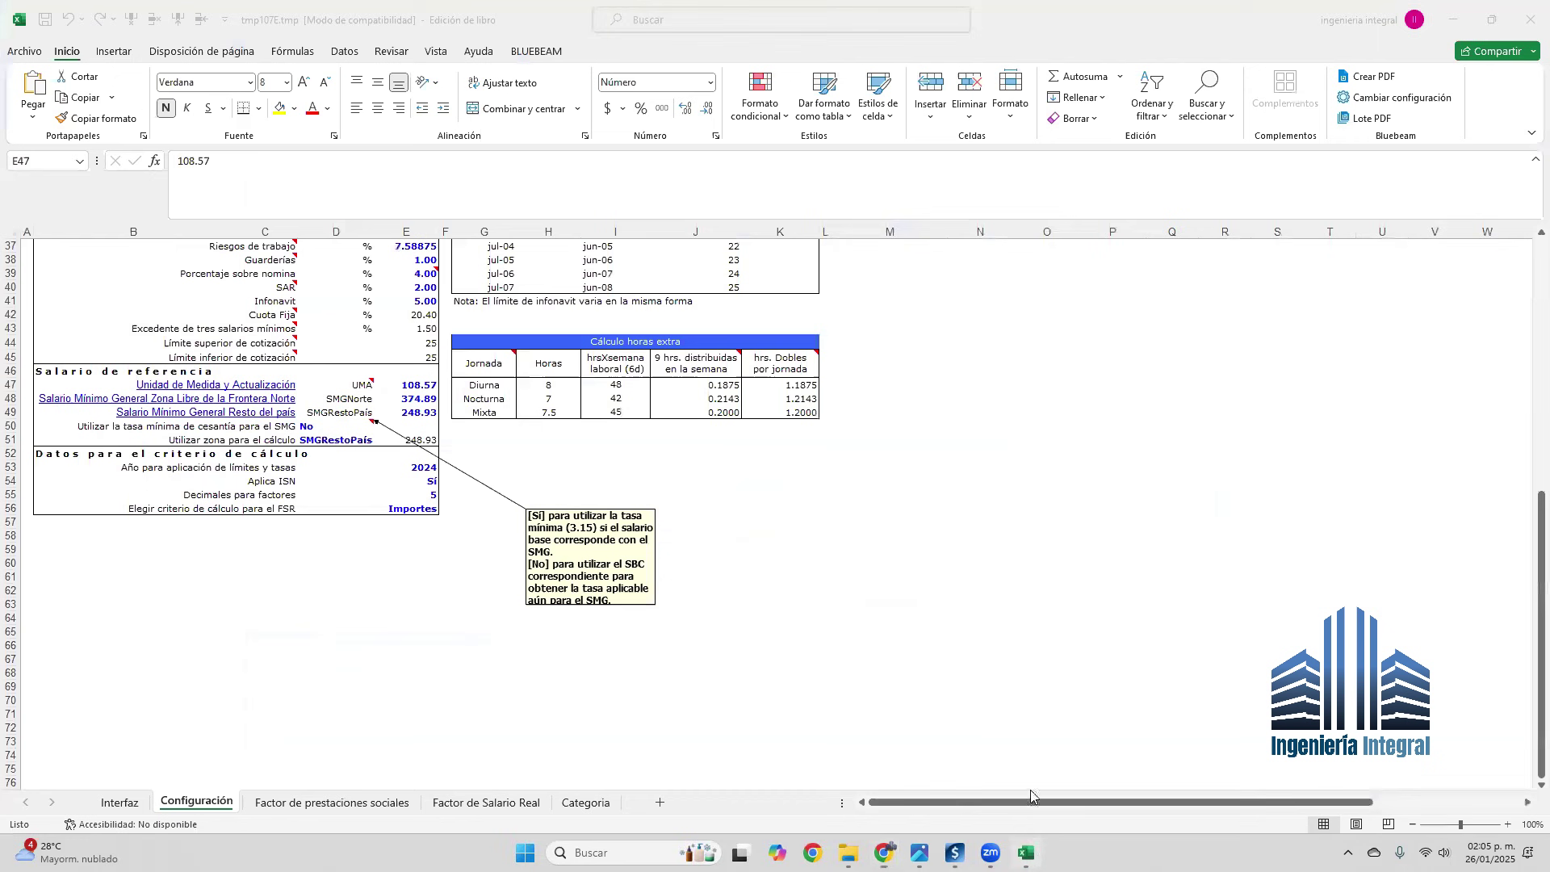
pyautogui.write('113.14')
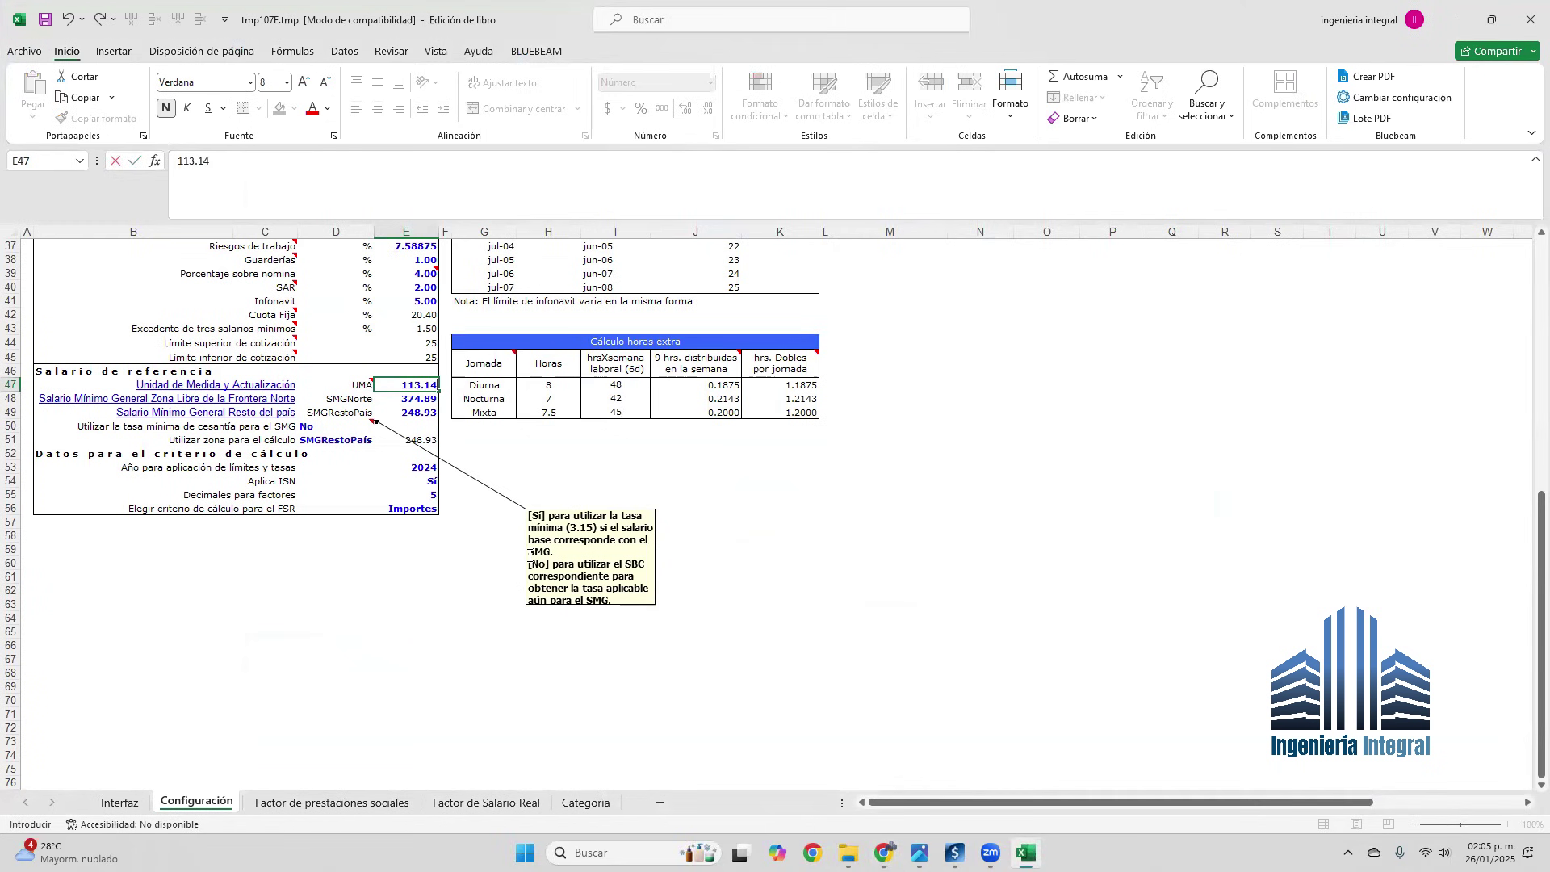
pyautogui.press('Return')
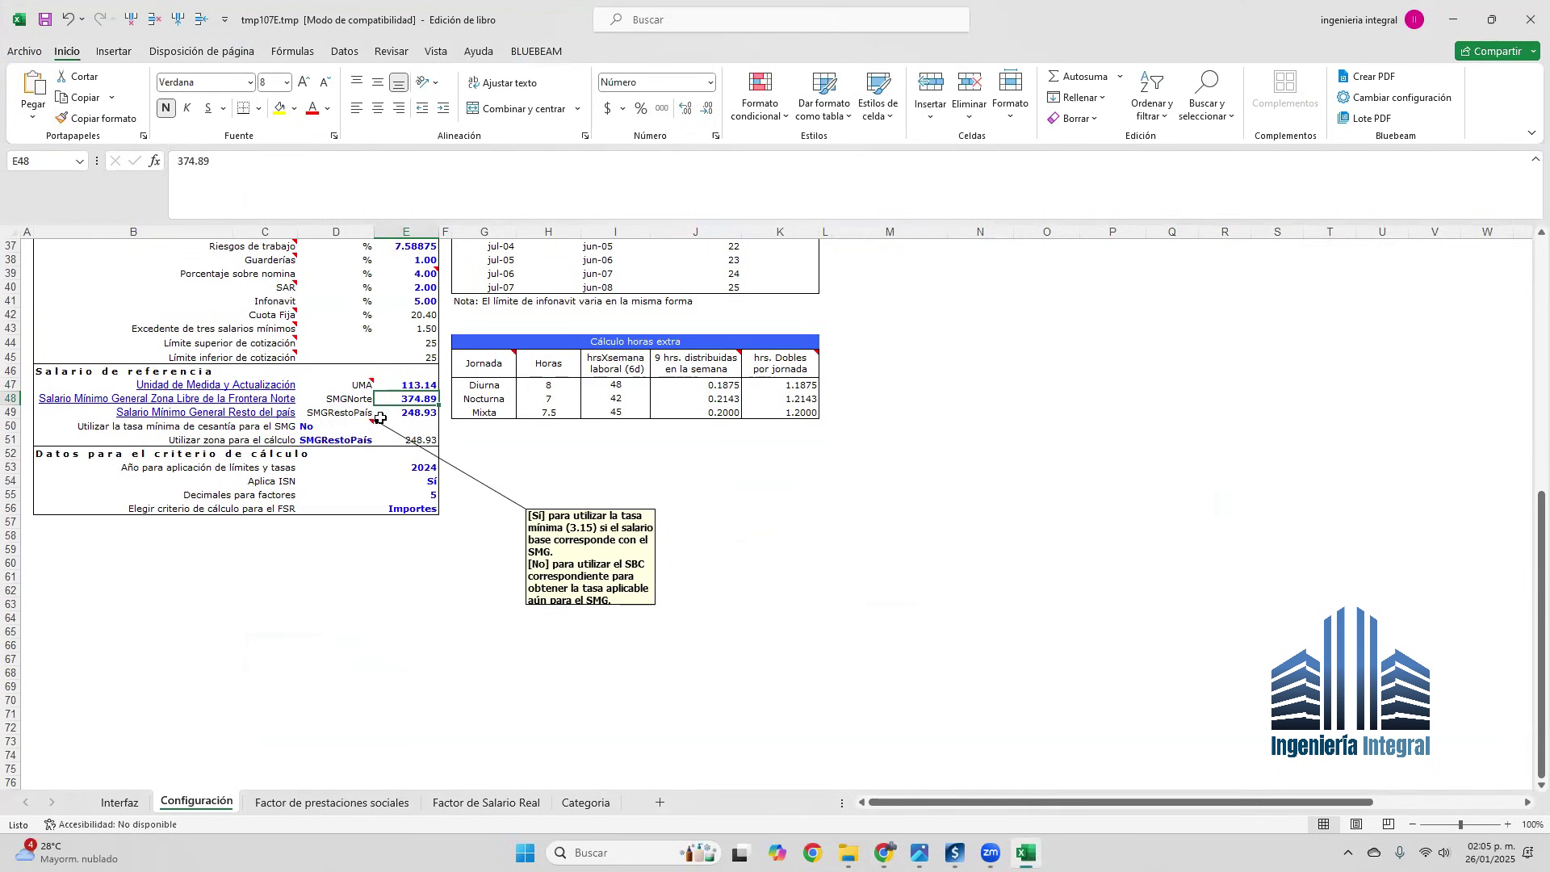
pyautogui.click(343, 400)
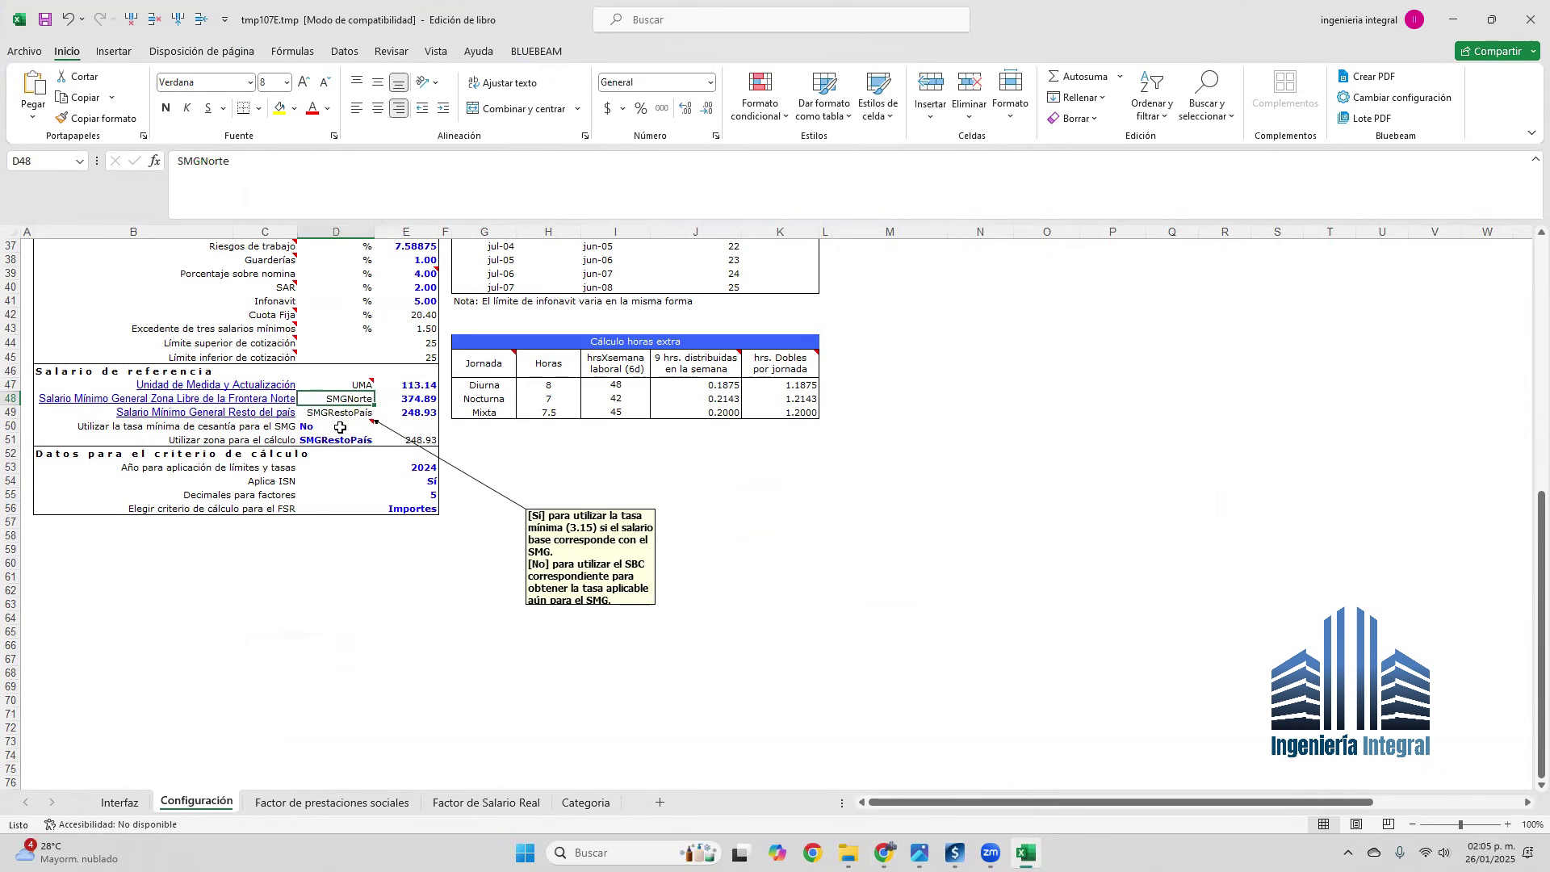
# Check the 2025 minimum wages on the CONASAMI page in Chrome and set Salario Mínimo General Zona Libre de la Frontera Norte to 419.88 in Excel.
pyautogui.press('Down')
pyautogui.press('Down')
pyautogui.click(344, 412)
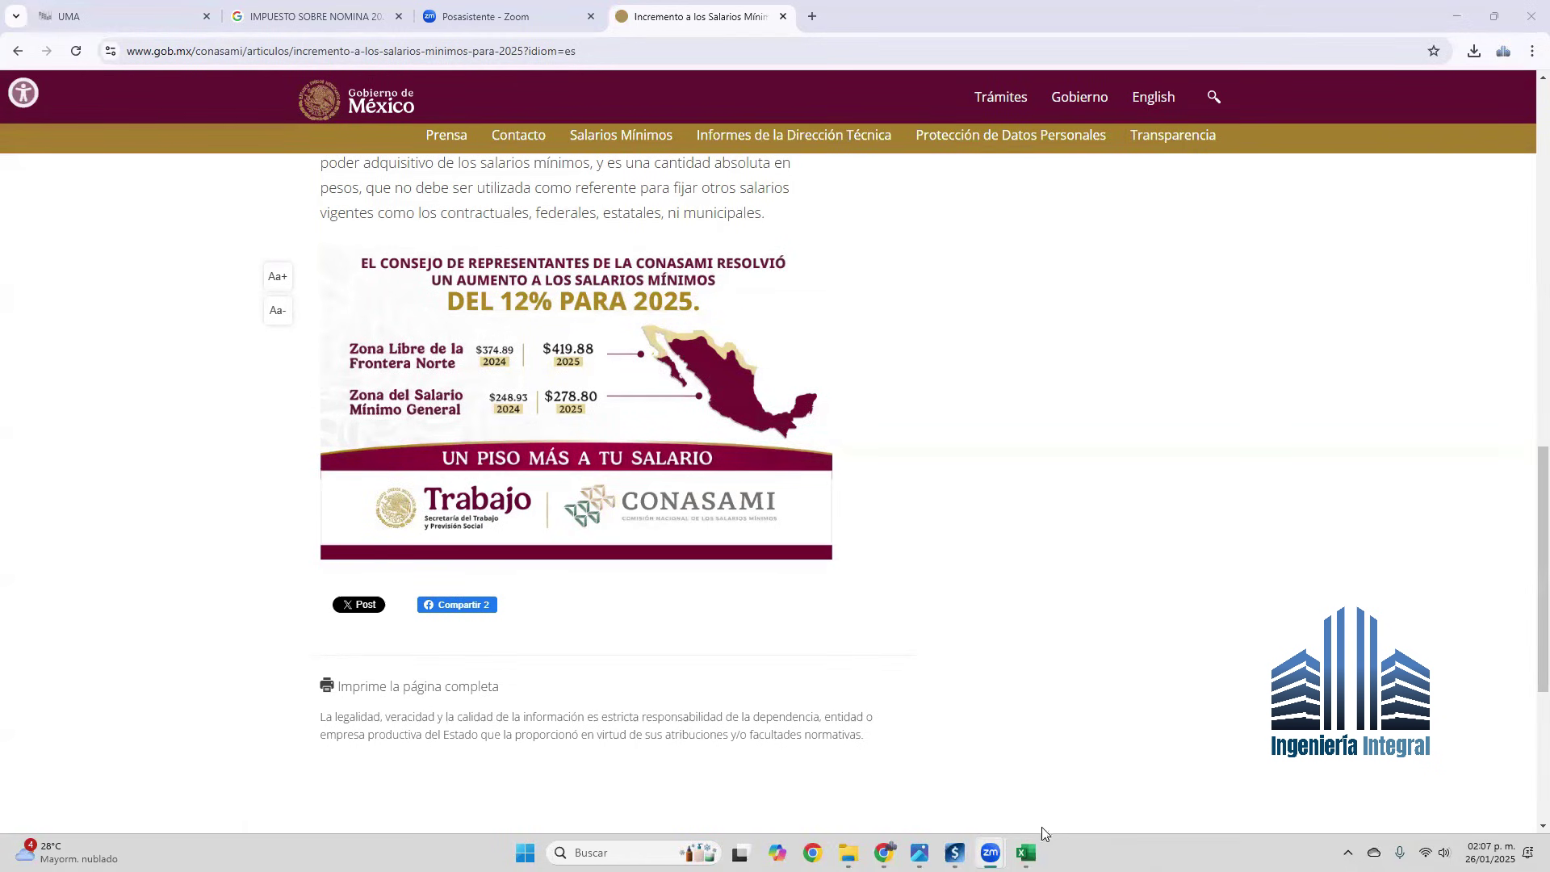
pyautogui.moveTo(955, 853)
pyautogui.click(1025, 853)
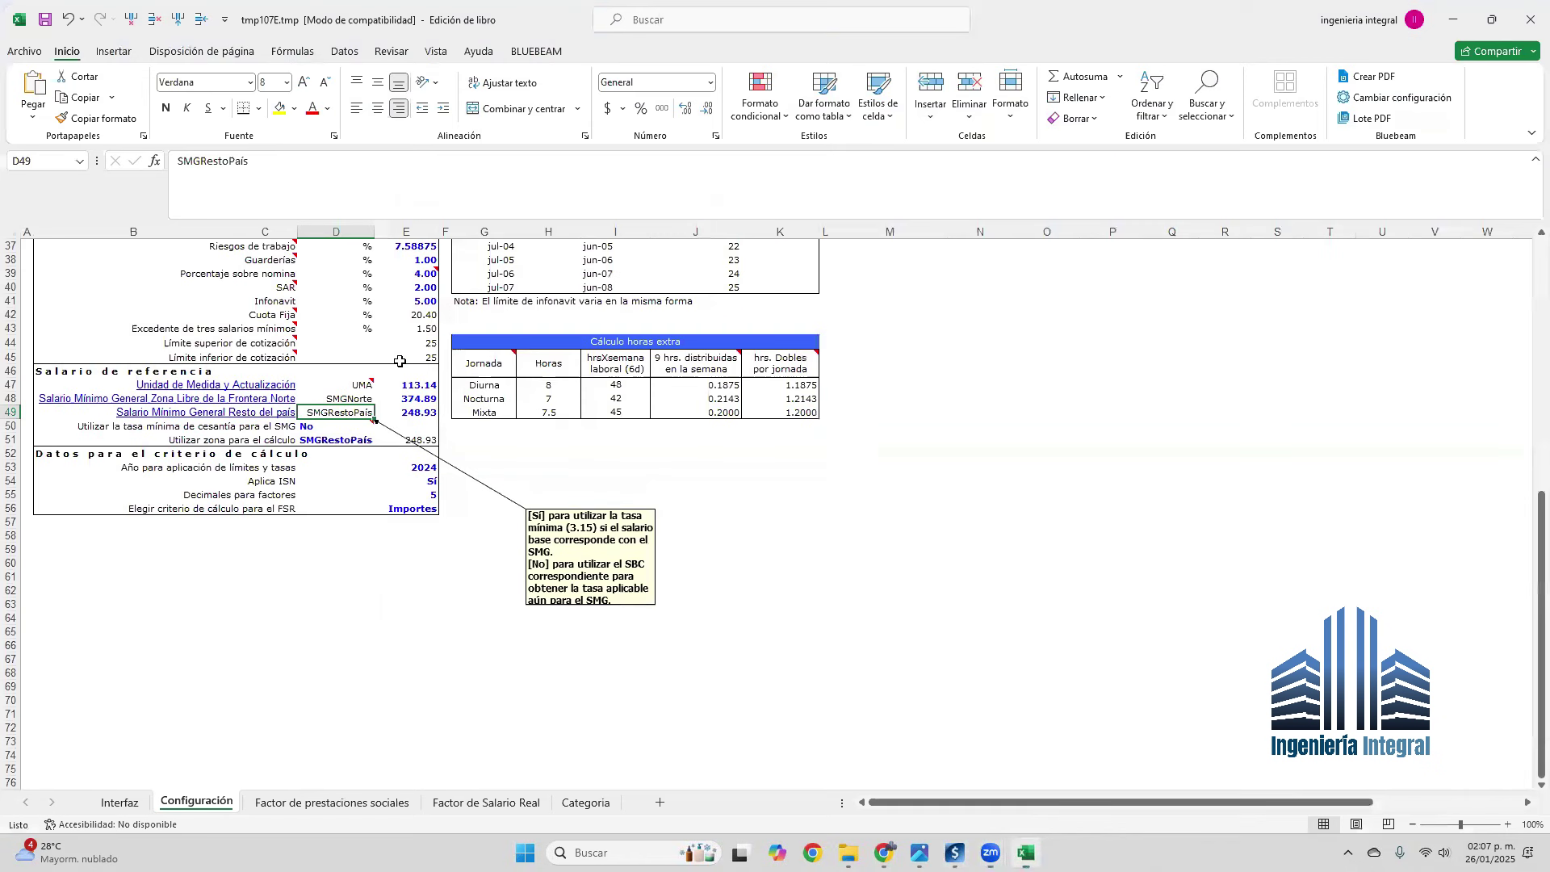
pyautogui.click(411, 397)
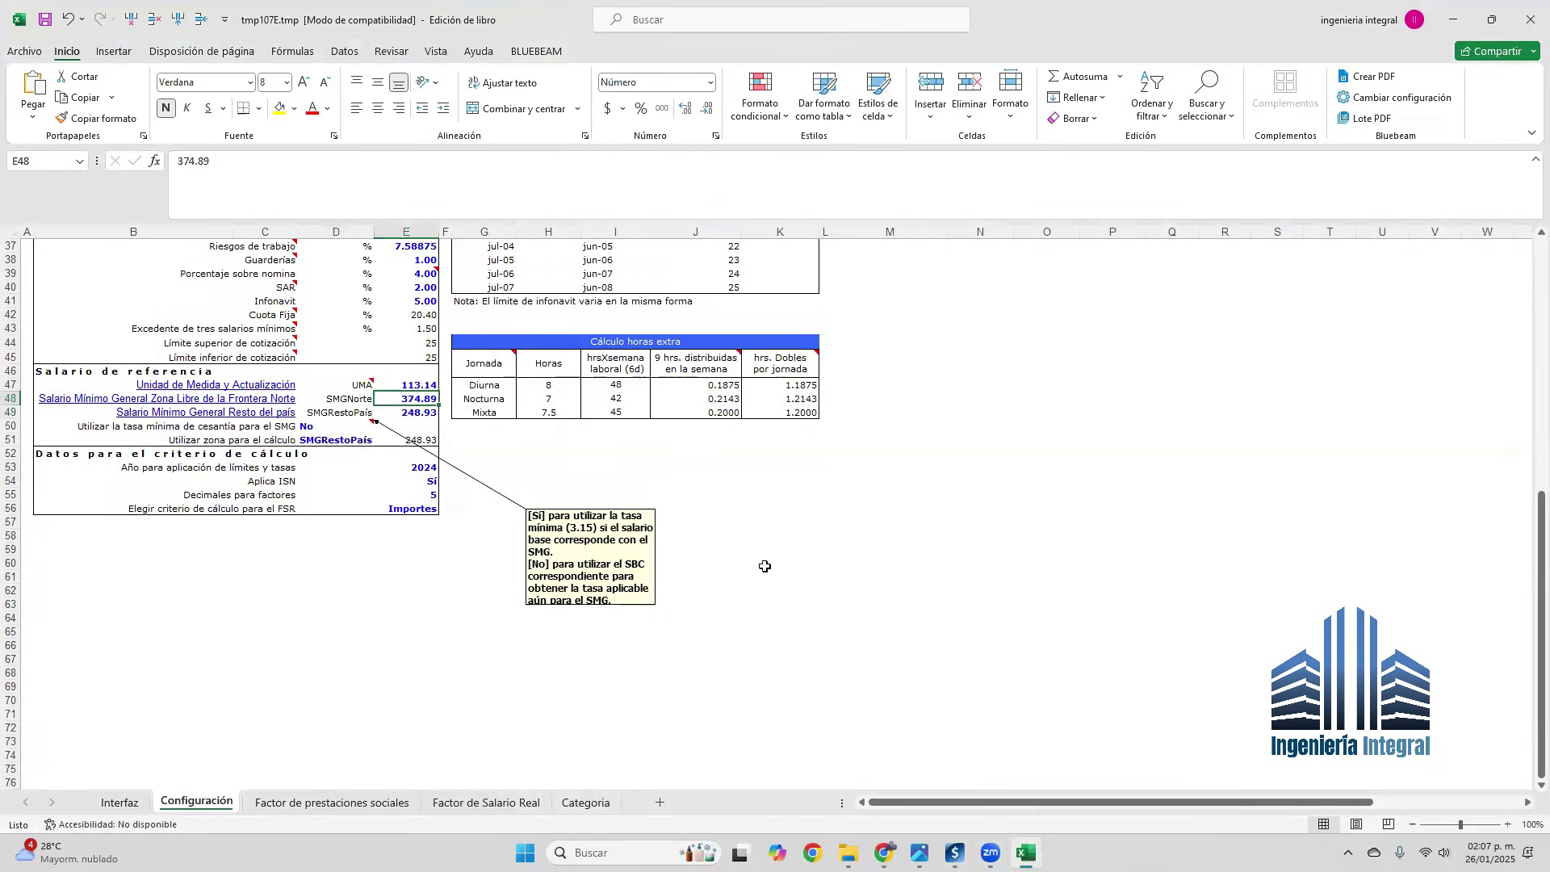
pyautogui.click(884, 852)
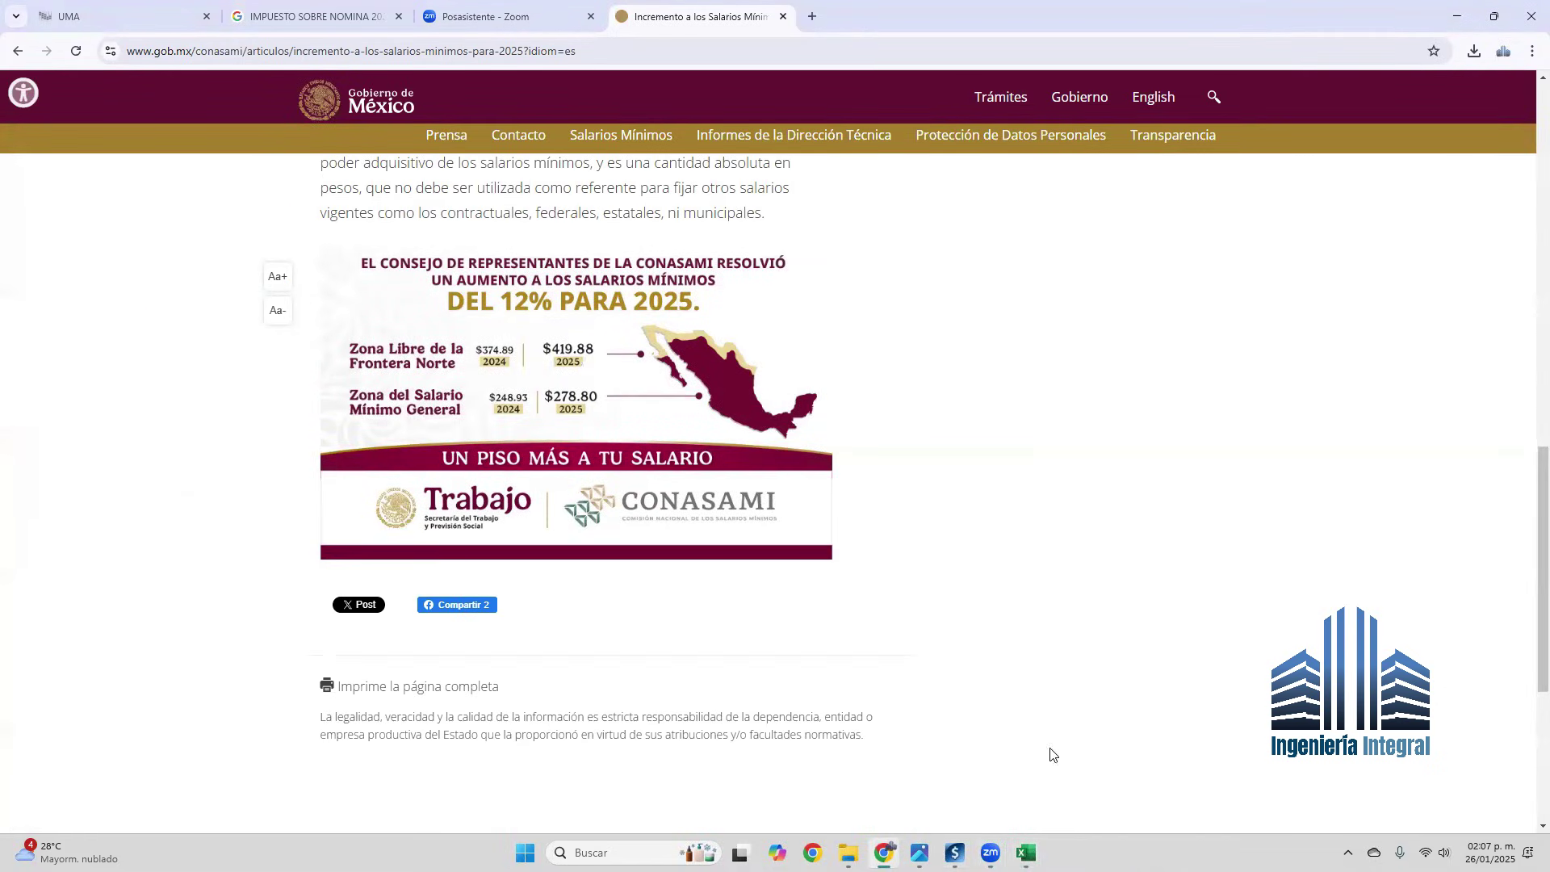
pyautogui.click(1025, 852)
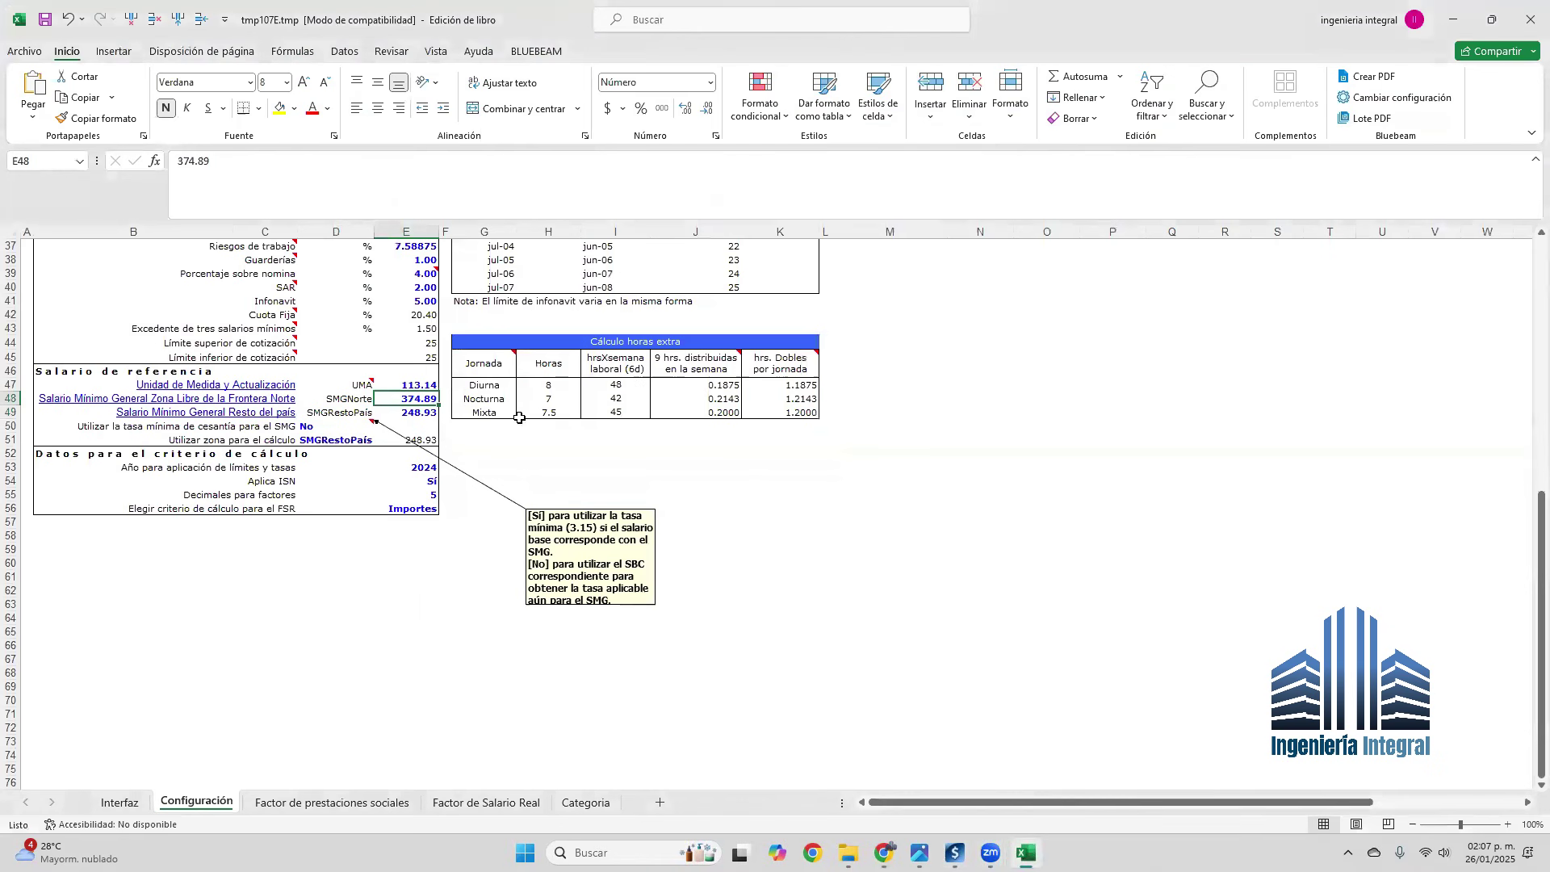
pyautogui.write('419.88')
pyautogui.press('Return')
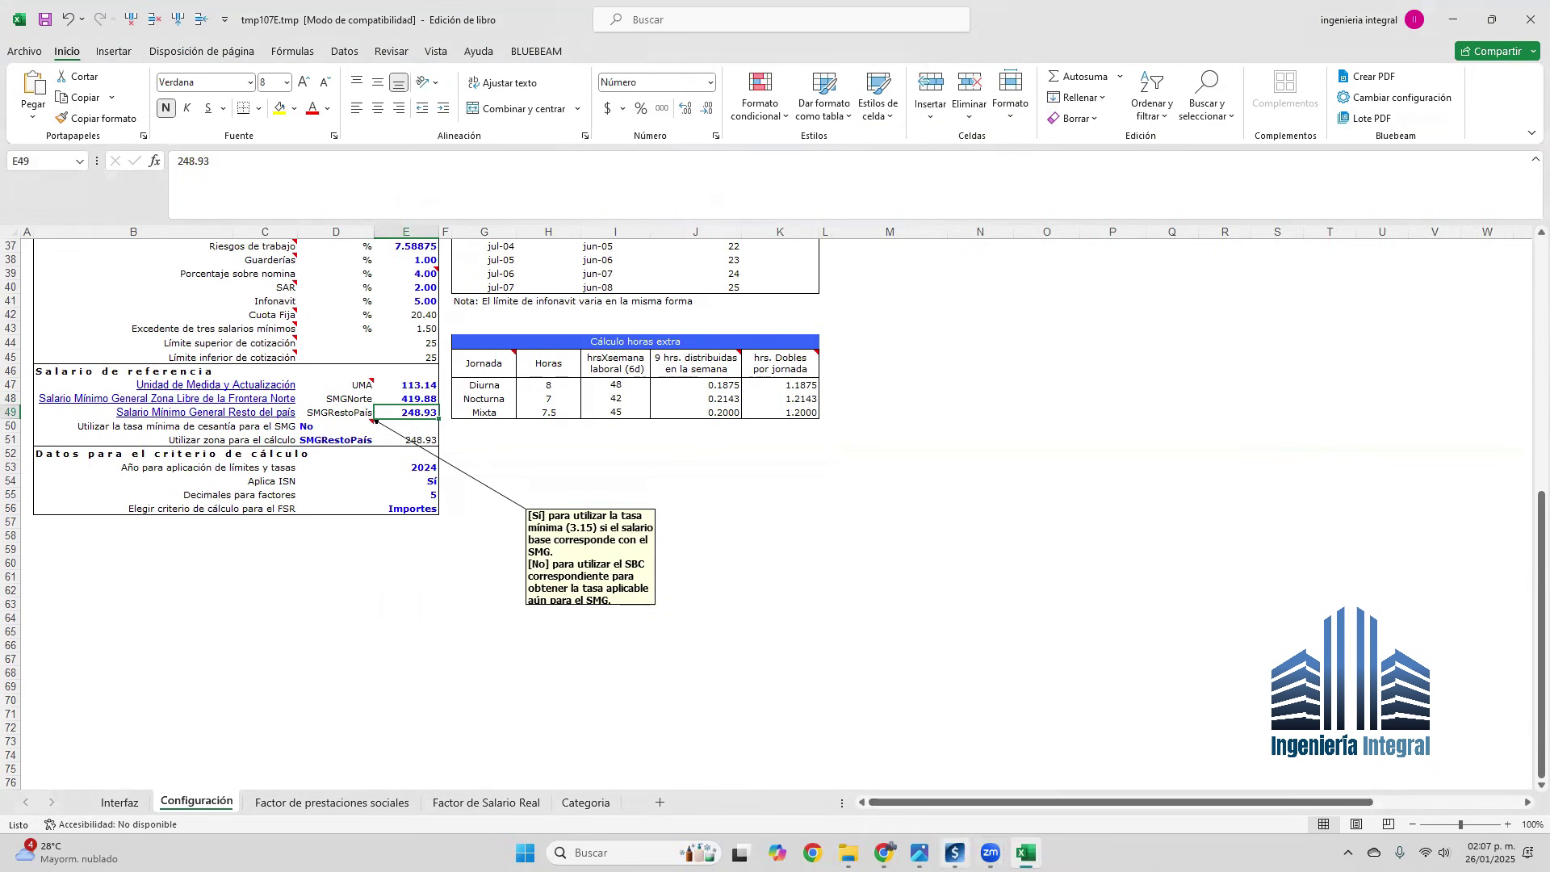
# Recheck the CONASAMI page in Chrome and set Salario Mínimo General Resto del país to 278.80 in the Excel workbook.
pyautogui.moveTo(885, 853)
pyautogui.click(883, 767)
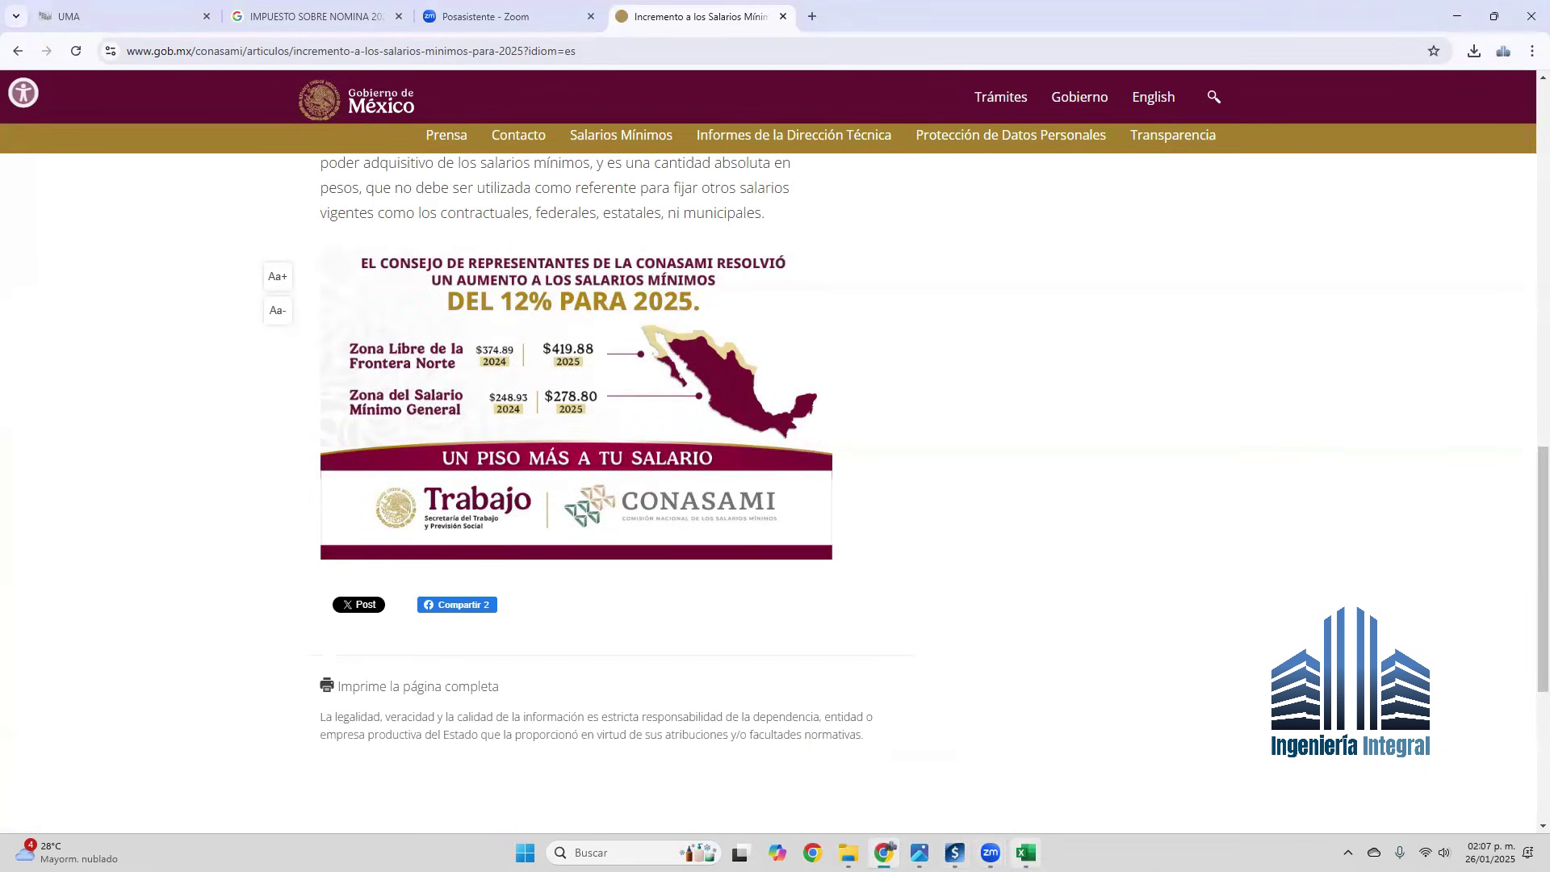
pyautogui.click(1026, 853)
pyautogui.write('278.80')
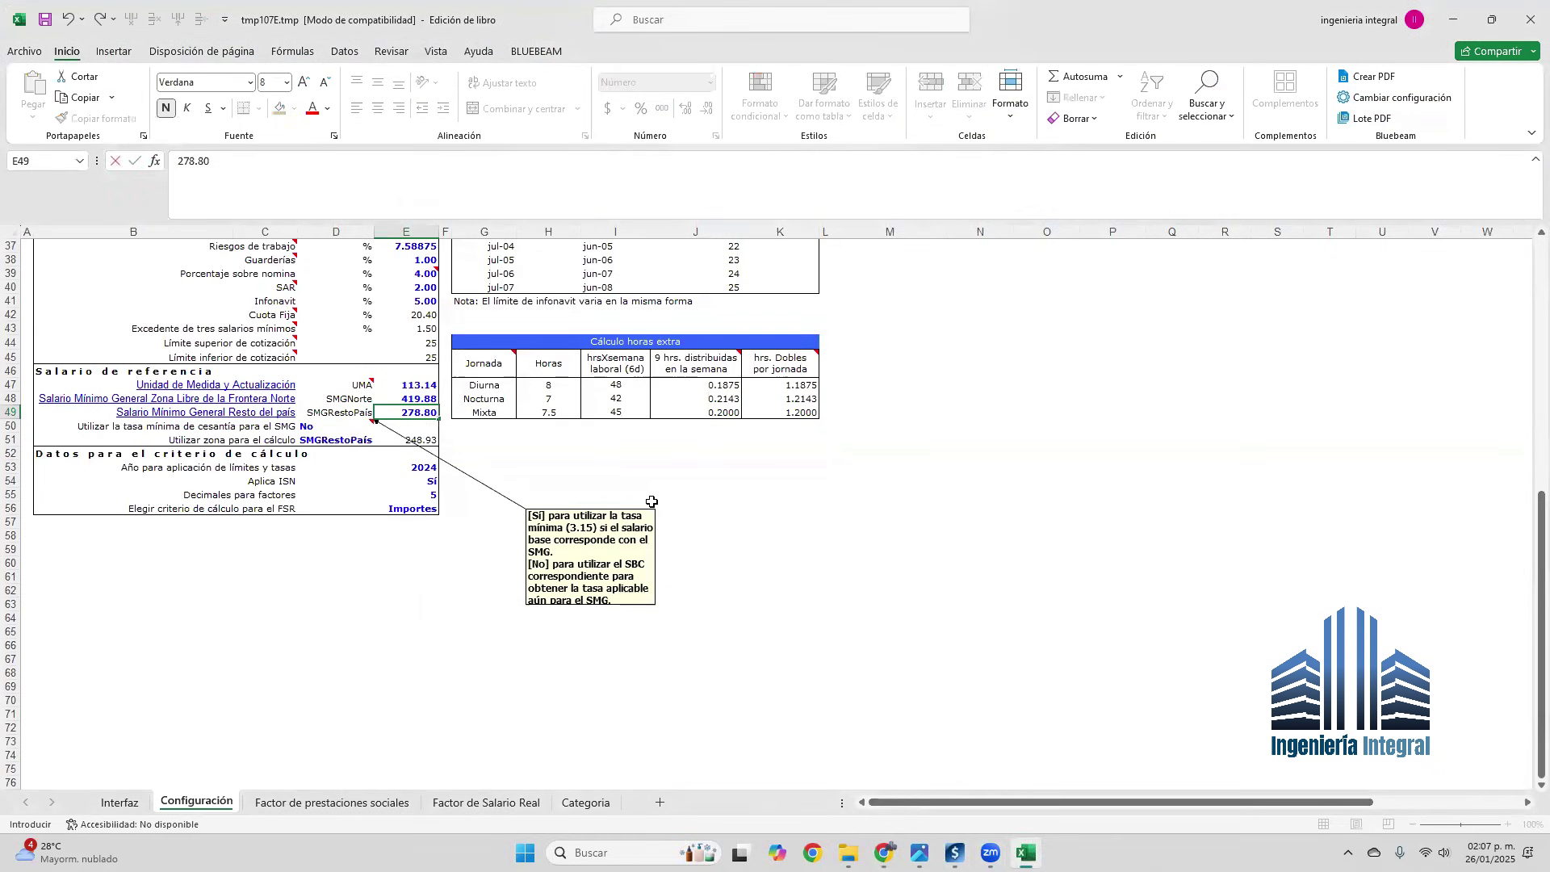
pyautogui.press('Return')
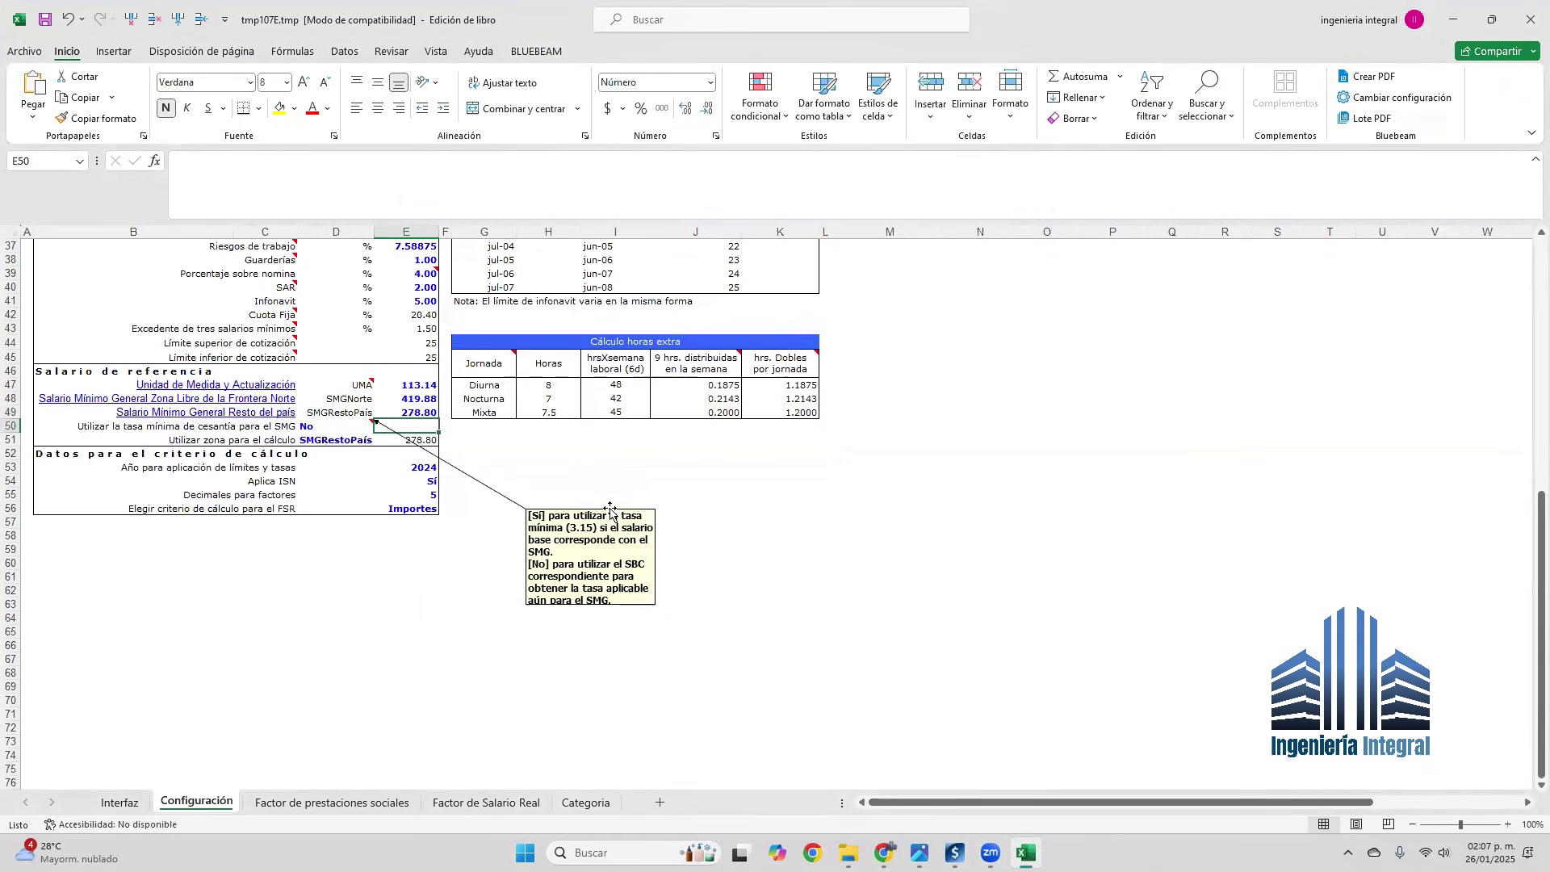
# Move the note explaining the tasa mínima de cesantía option higher on the sheet and select that option's cell.
pyautogui.moveTo(611, 511); pyautogui.dragTo(649, 447)
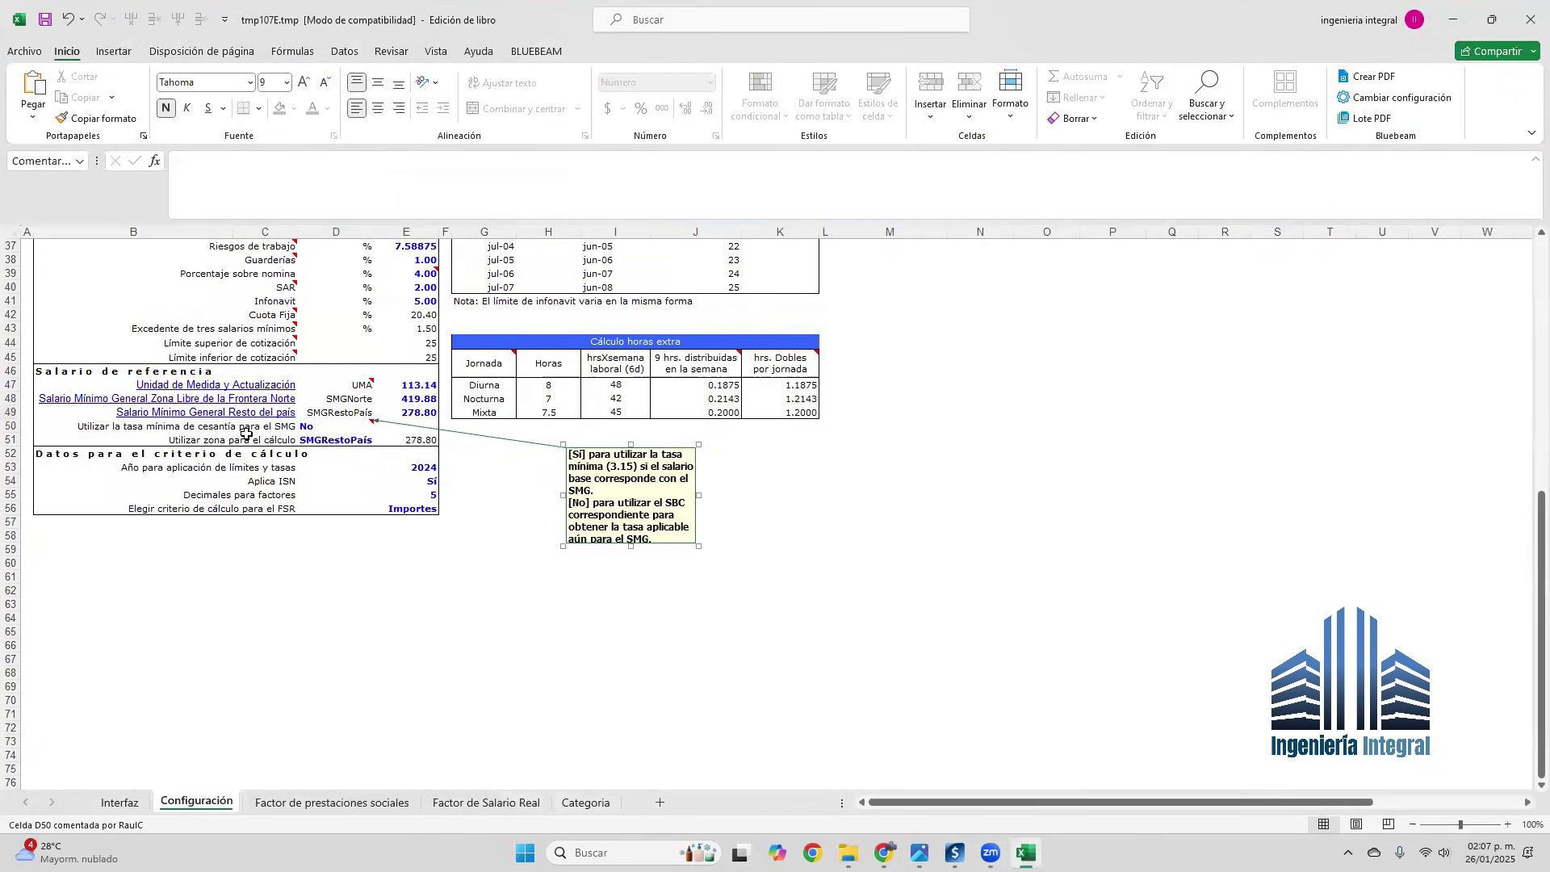
pyautogui.click(310, 428)
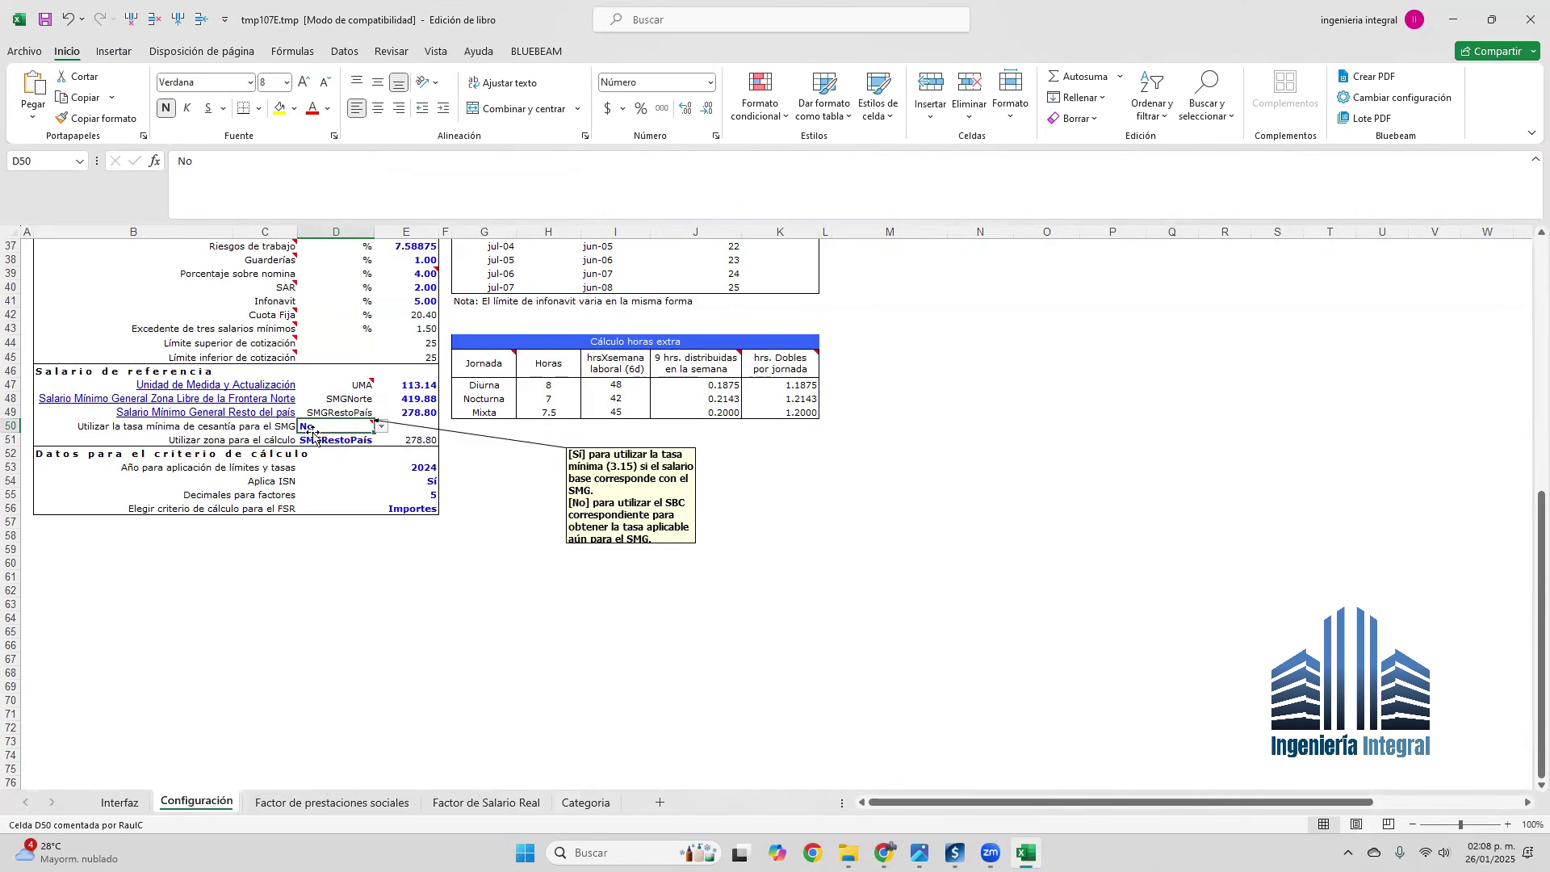
# Compare the 2023, 2025 and 2030 rates in the cesantía en edad avanzada y vejez table, then recheck the tasa mínima de cesantía option.
pyautogui.scroll(10, 1231, 496)
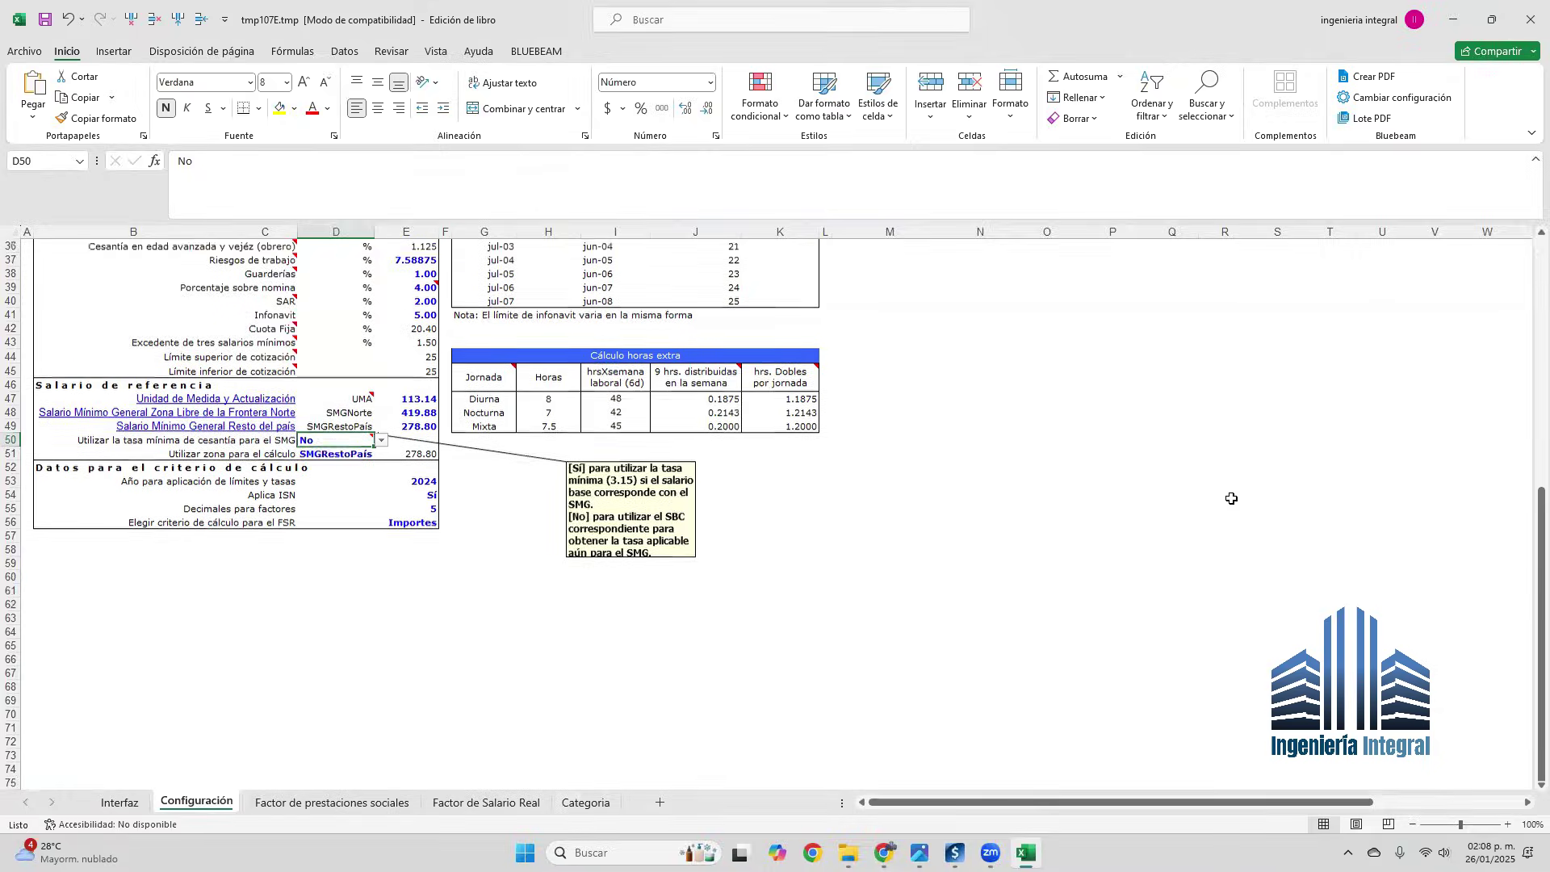
pyautogui.scroll(2, 1231, 497)
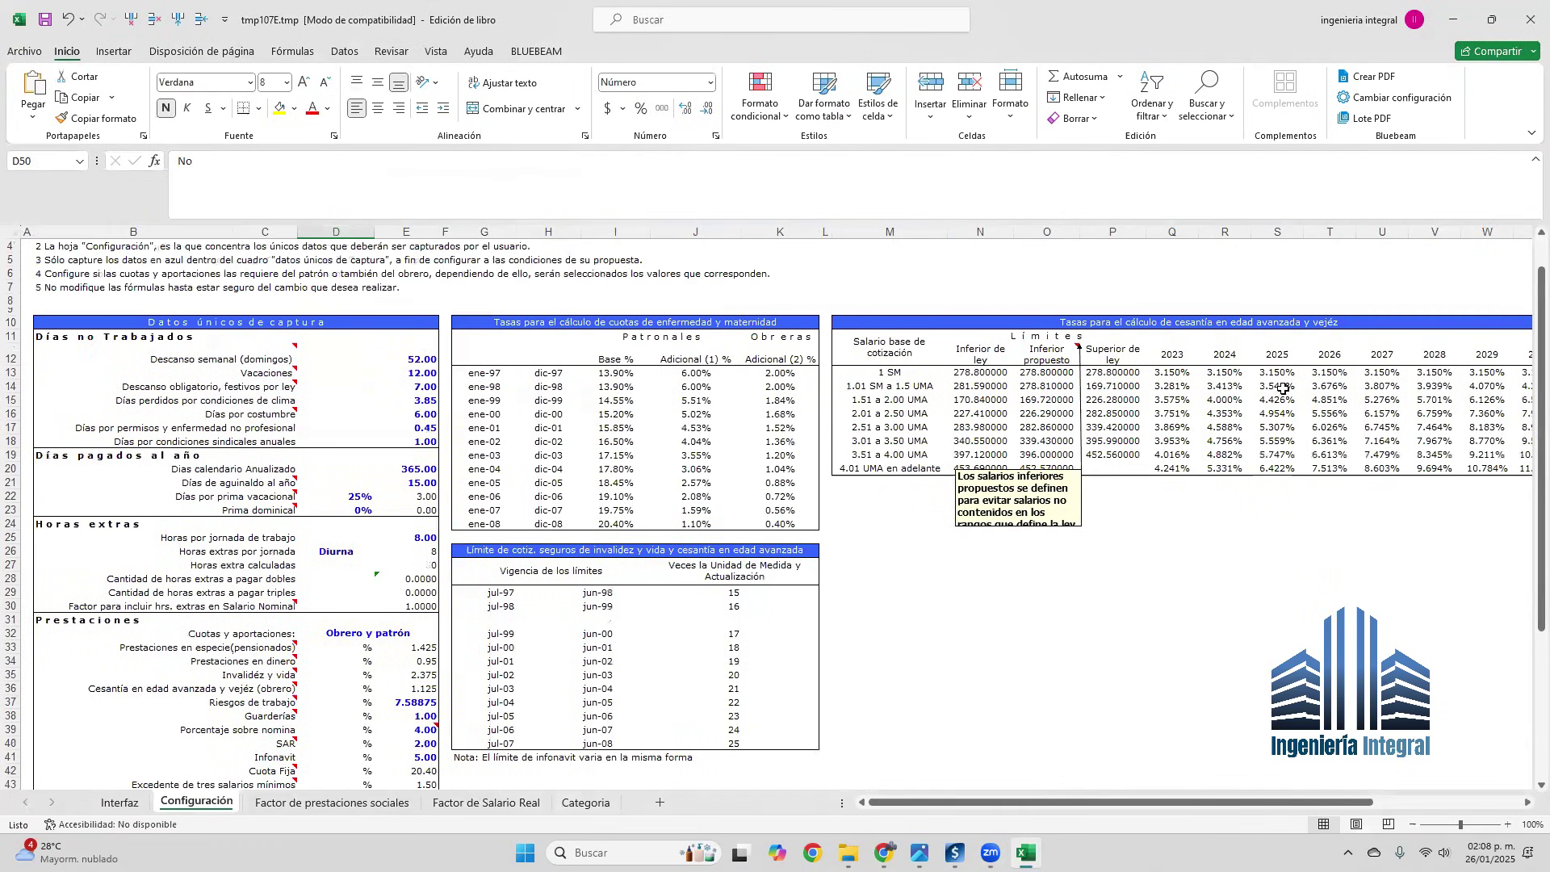
pyautogui.moveTo(1278, 372); pyautogui.dragTo(1280, 469)
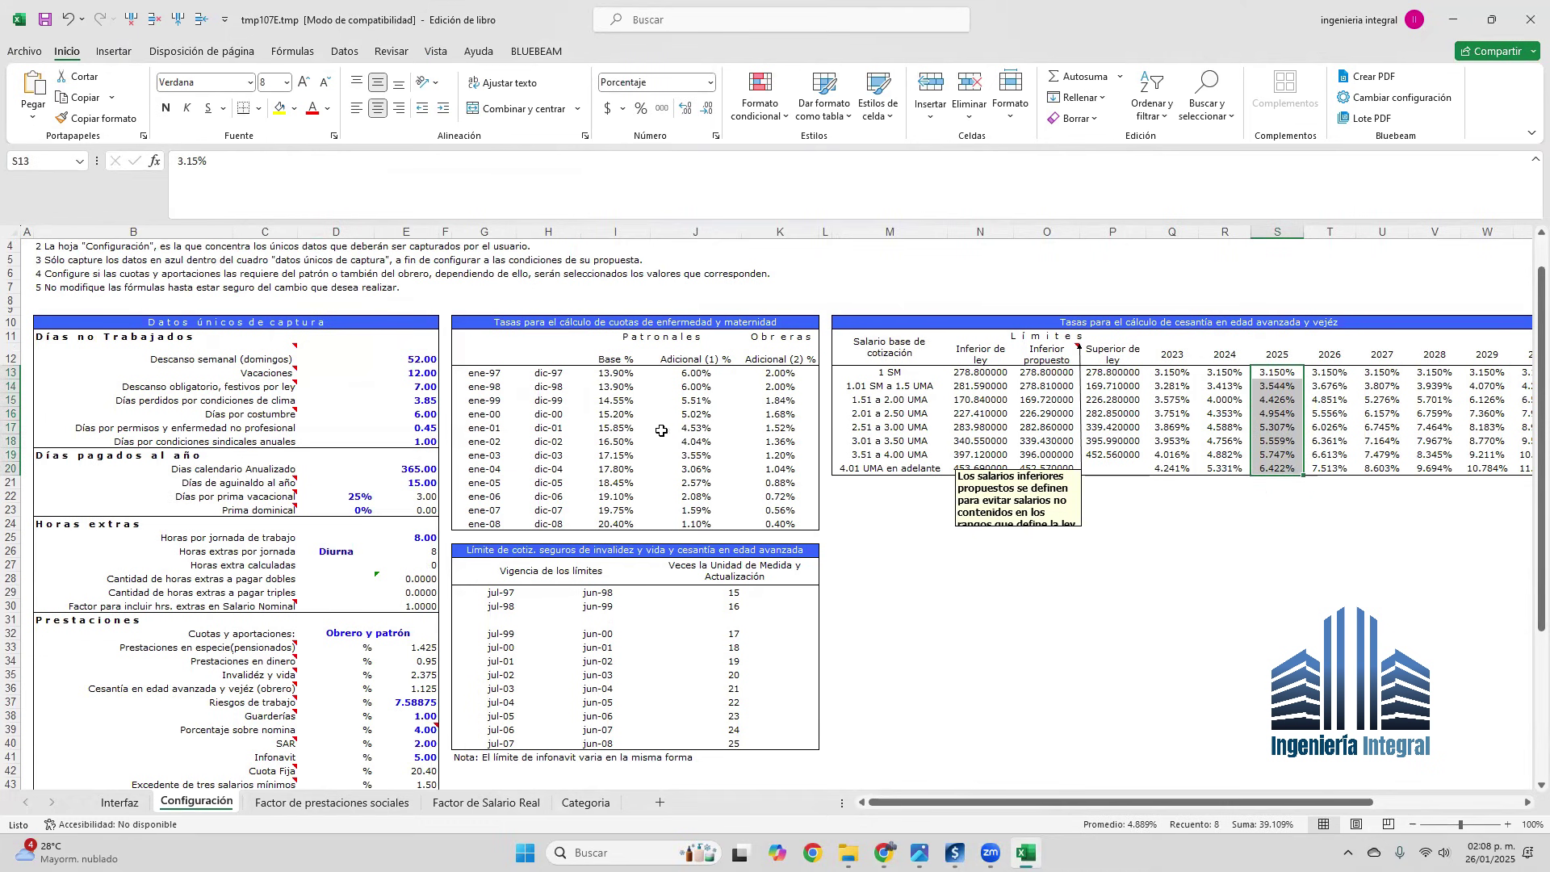
pyautogui.click(1272, 495)
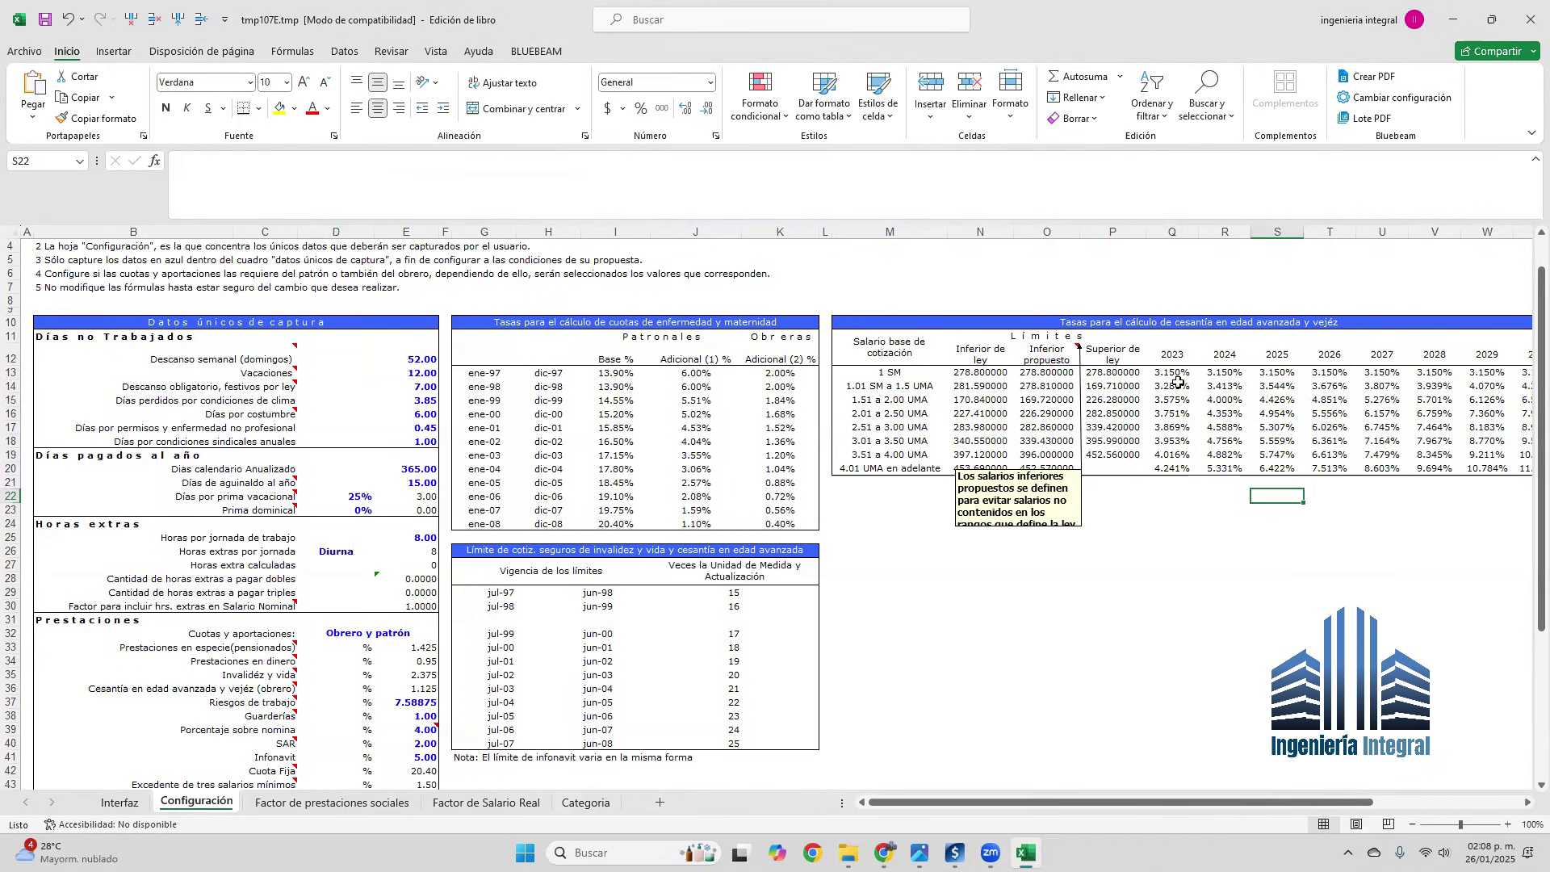
pyautogui.moveTo(1169, 371); pyautogui.dragTo(1172, 468)
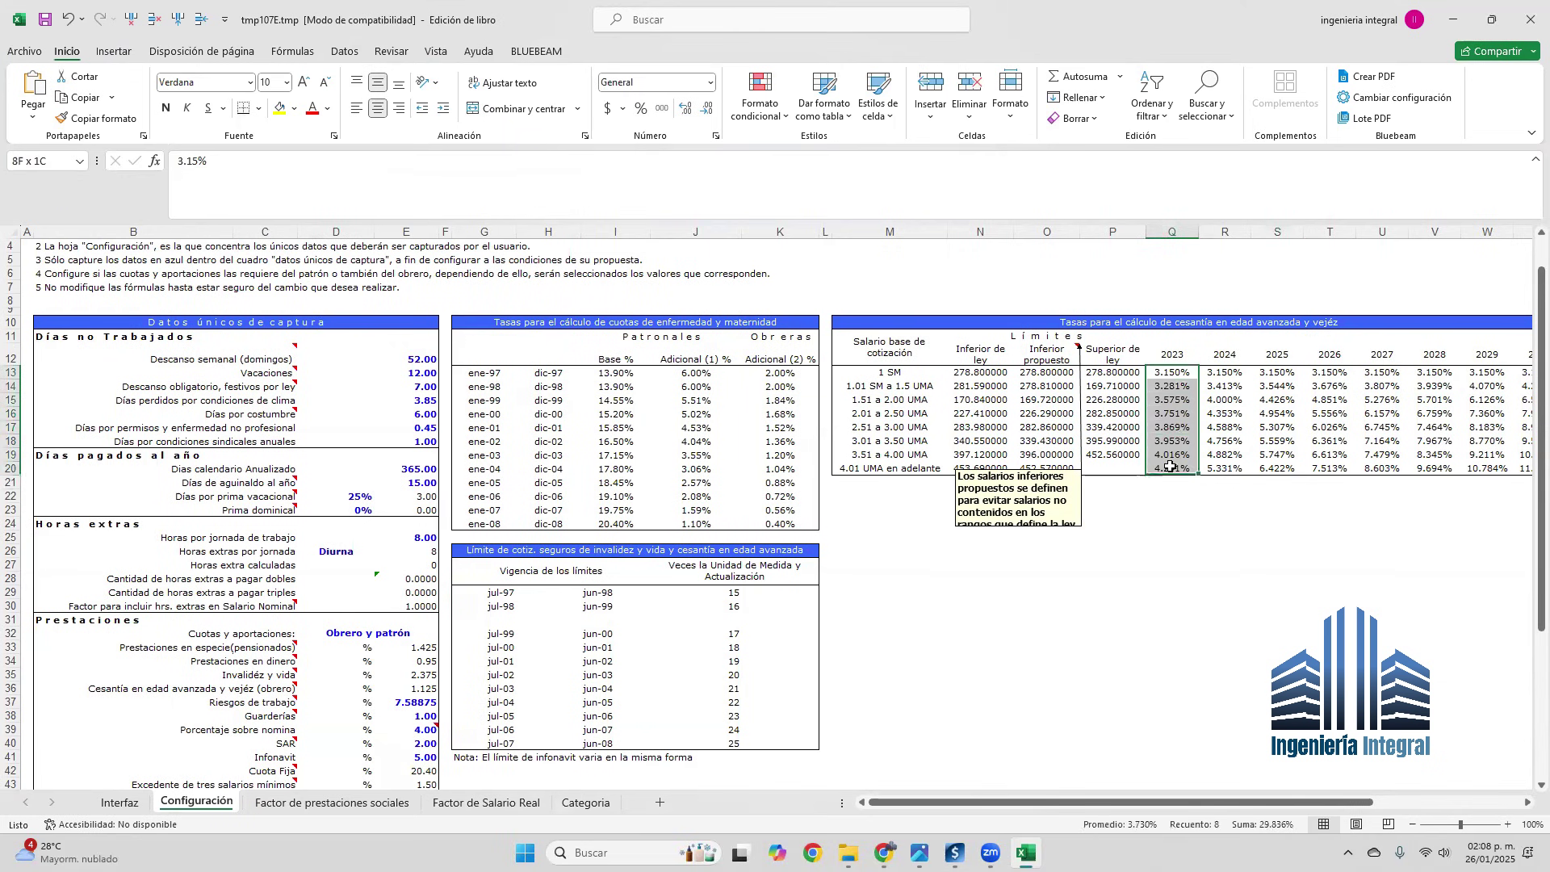
pyautogui.moveTo(1269, 802); pyautogui.dragTo(1379, 803)
pyautogui.moveTo(1122, 373); pyautogui.dragTo(1125, 467)
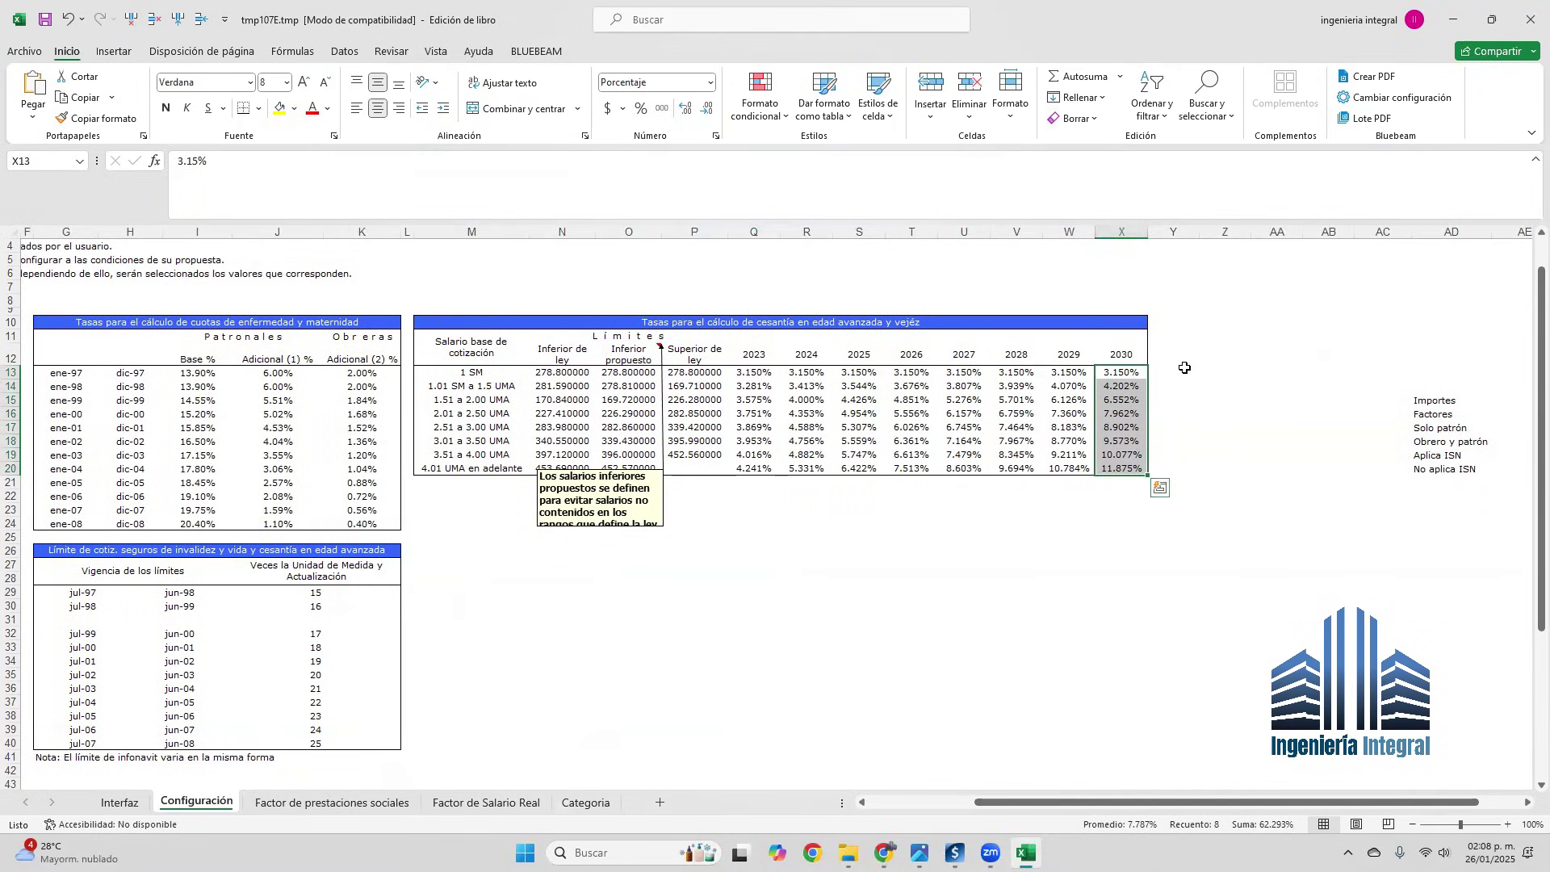
pyautogui.click(1141, 576)
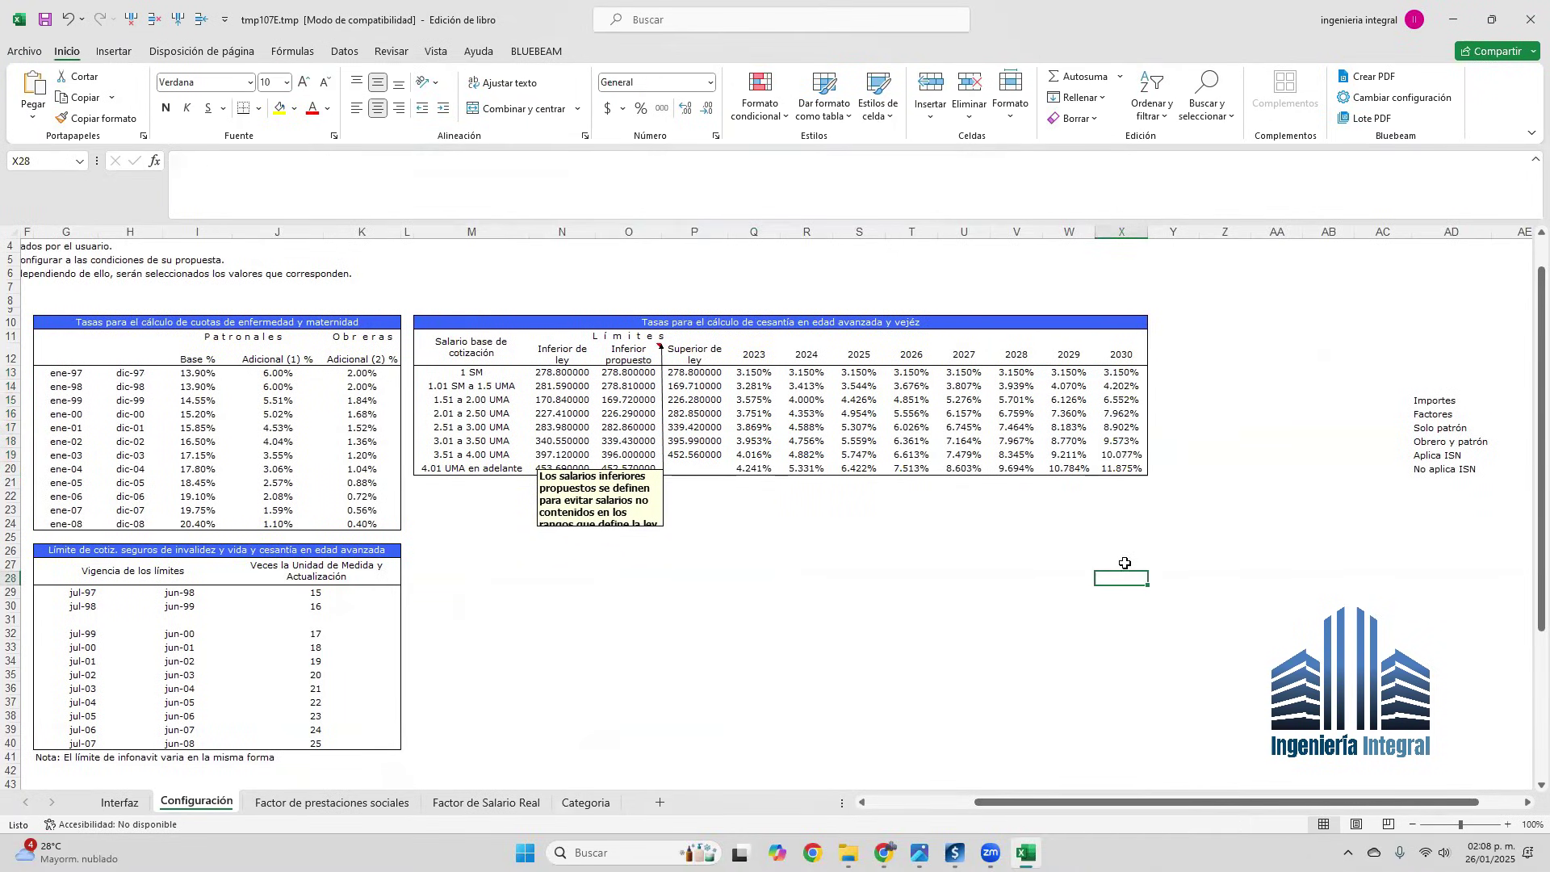
pyautogui.moveTo(861, 372); pyautogui.dragTo(861, 469)
pyautogui.moveTo(1044, 804); pyautogui.dragTo(937, 804)
pyautogui.scroll(-4, 587, 592)
pyautogui.scroll(-3, 587, 592)
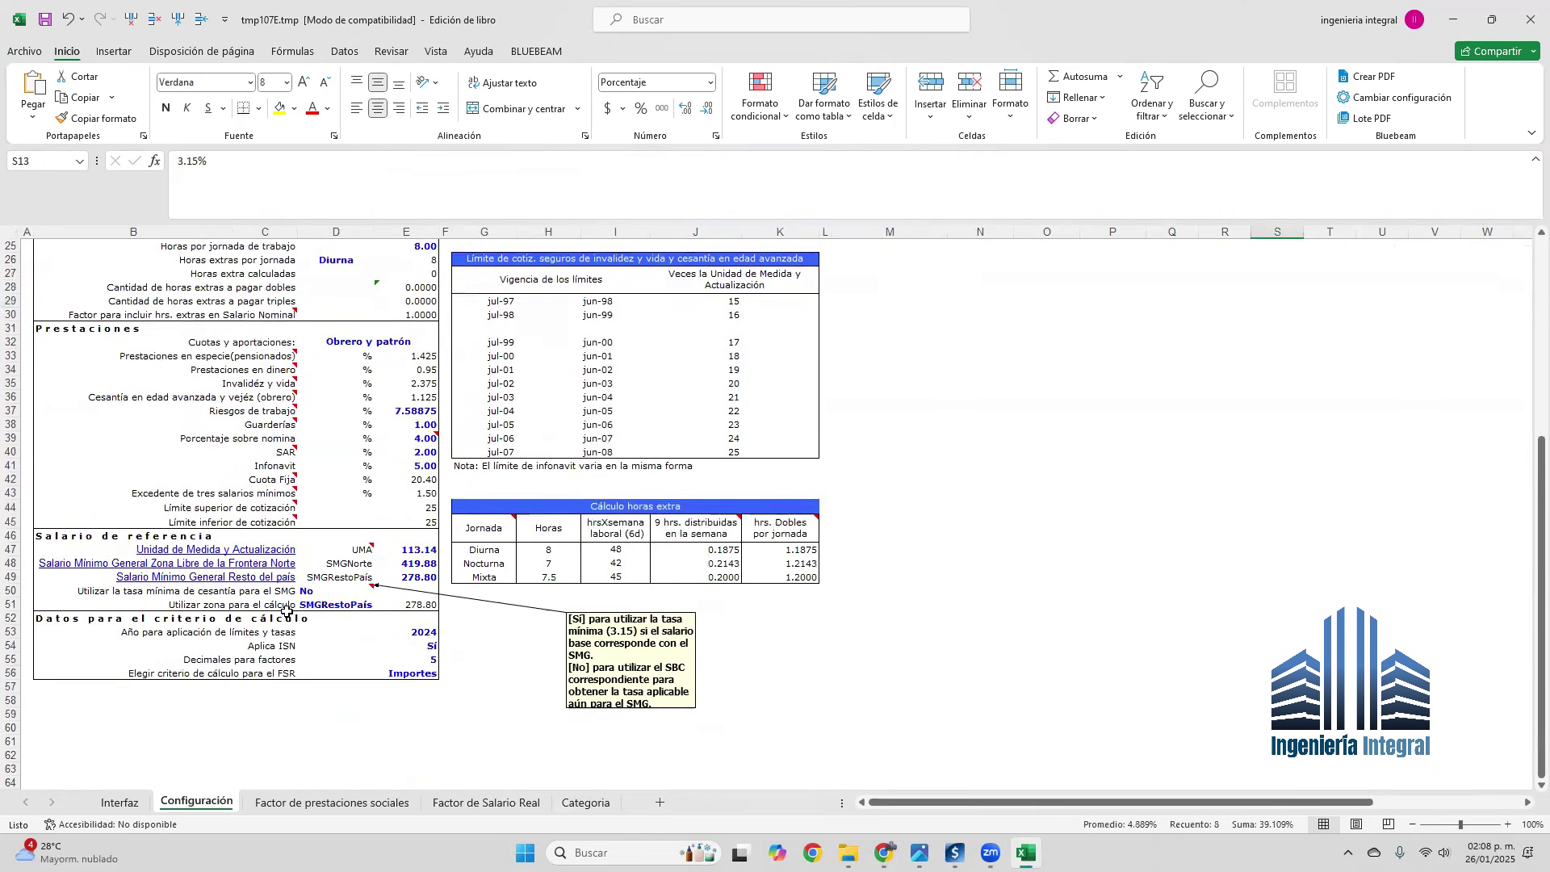
pyautogui.click(311, 590)
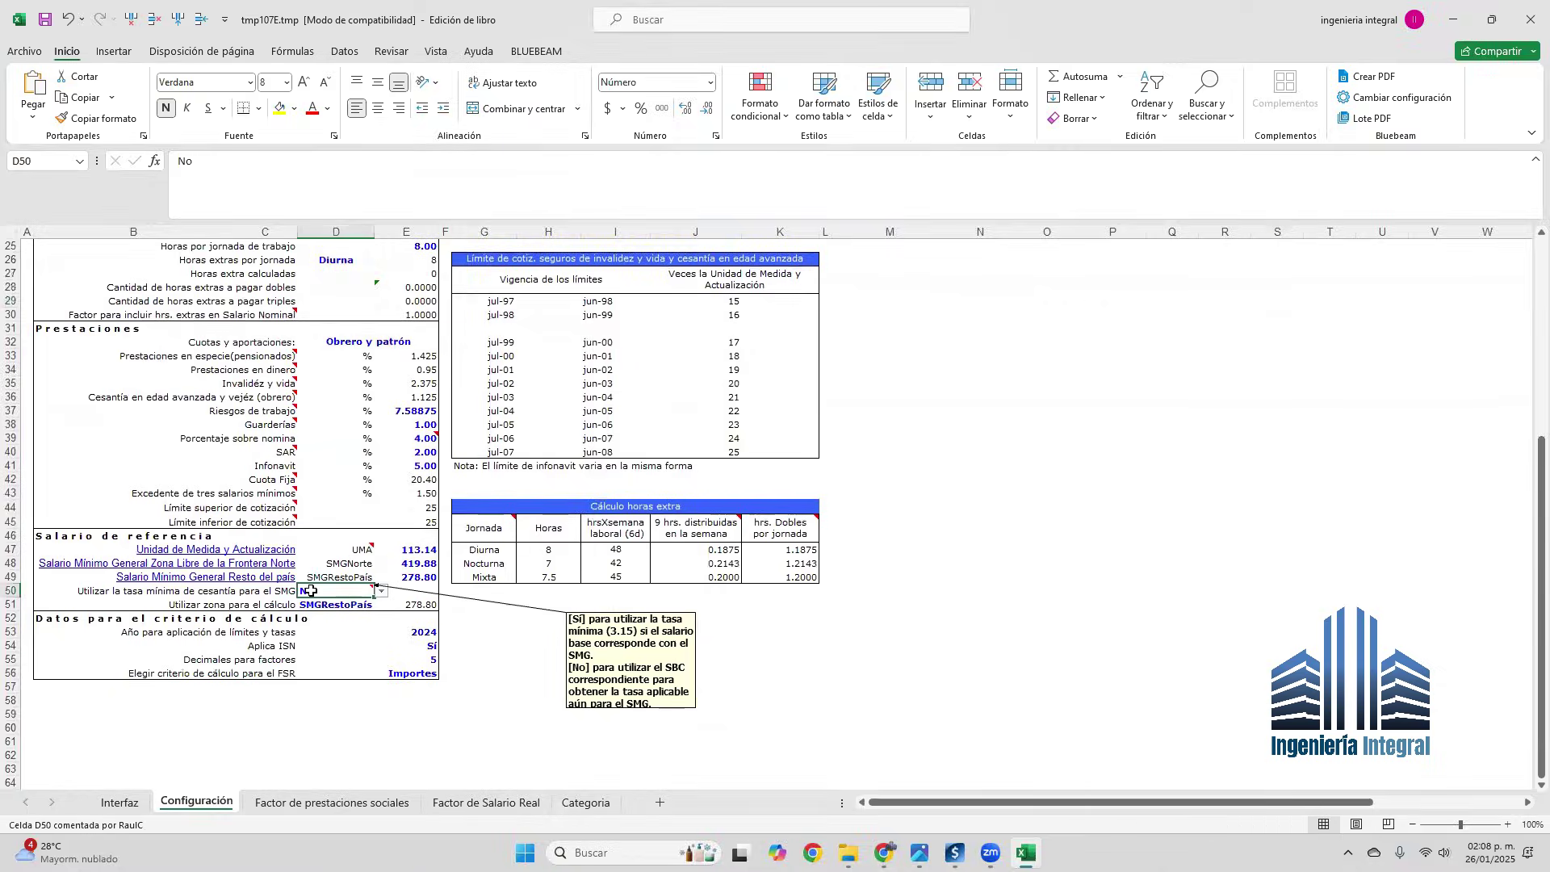
pyautogui.click(476, 643)
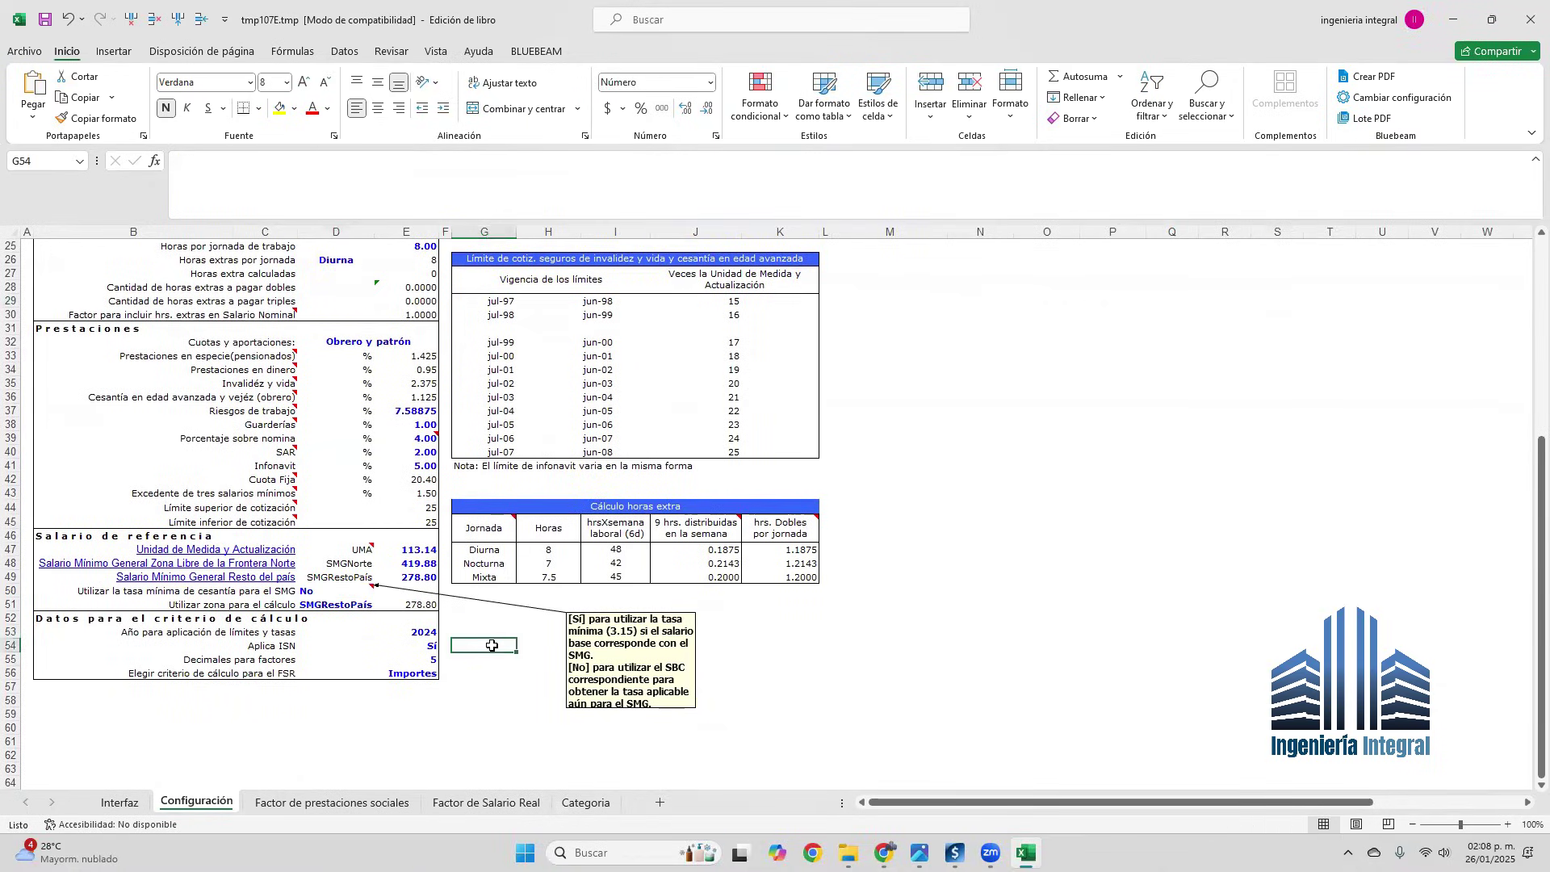
# Choose SMGRestoPaís as the zone used for the calculation under Salario de referencia.
pyautogui.click(353, 606)
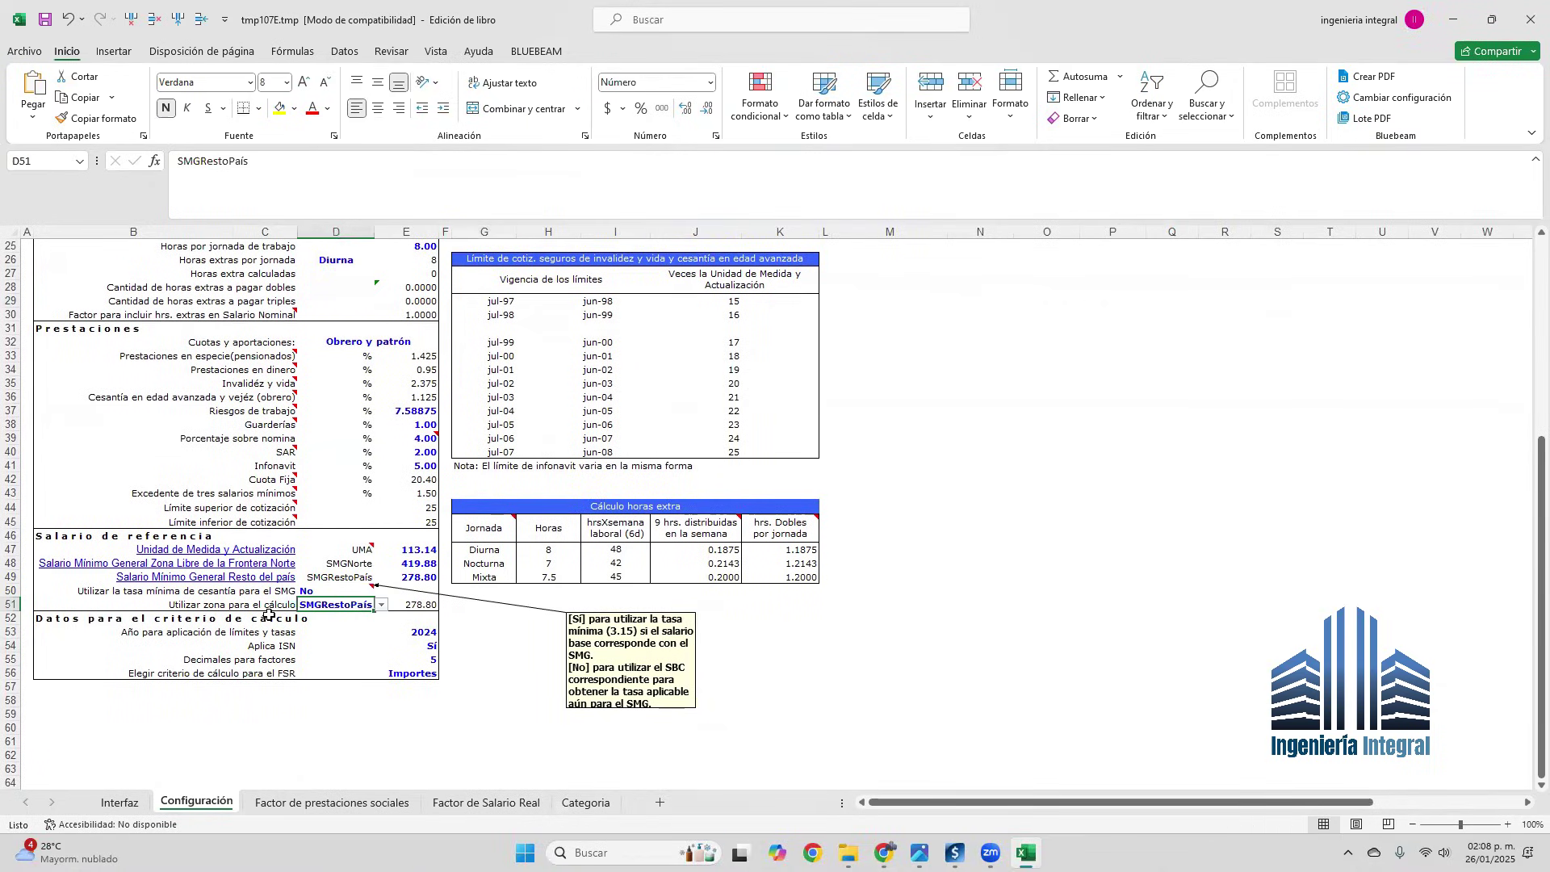
pyautogui.click(381, 606)
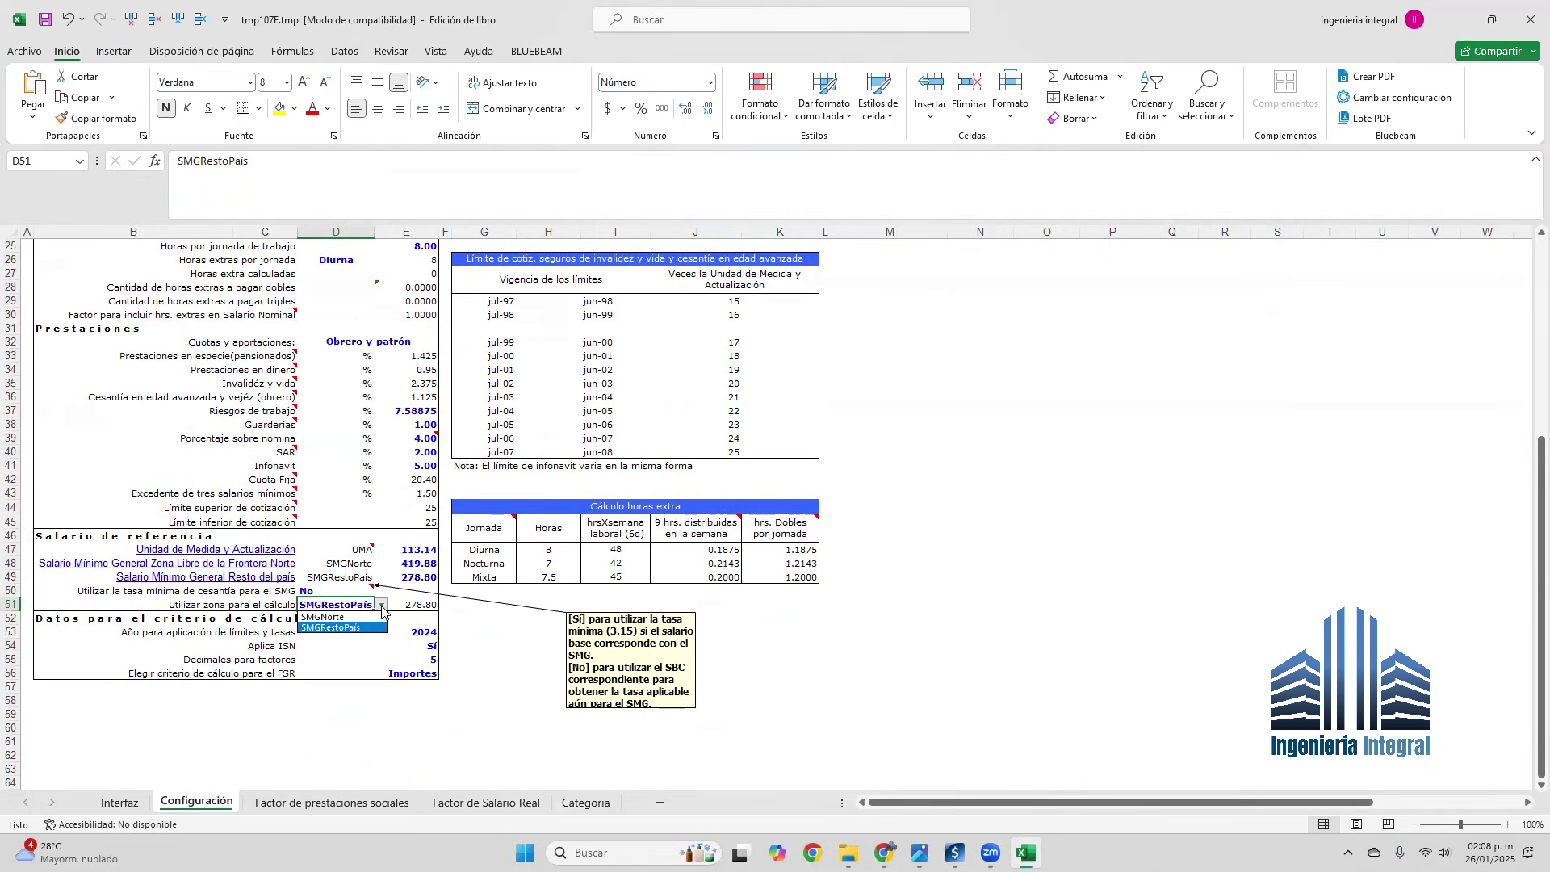
pyautogui.click(345, 628)
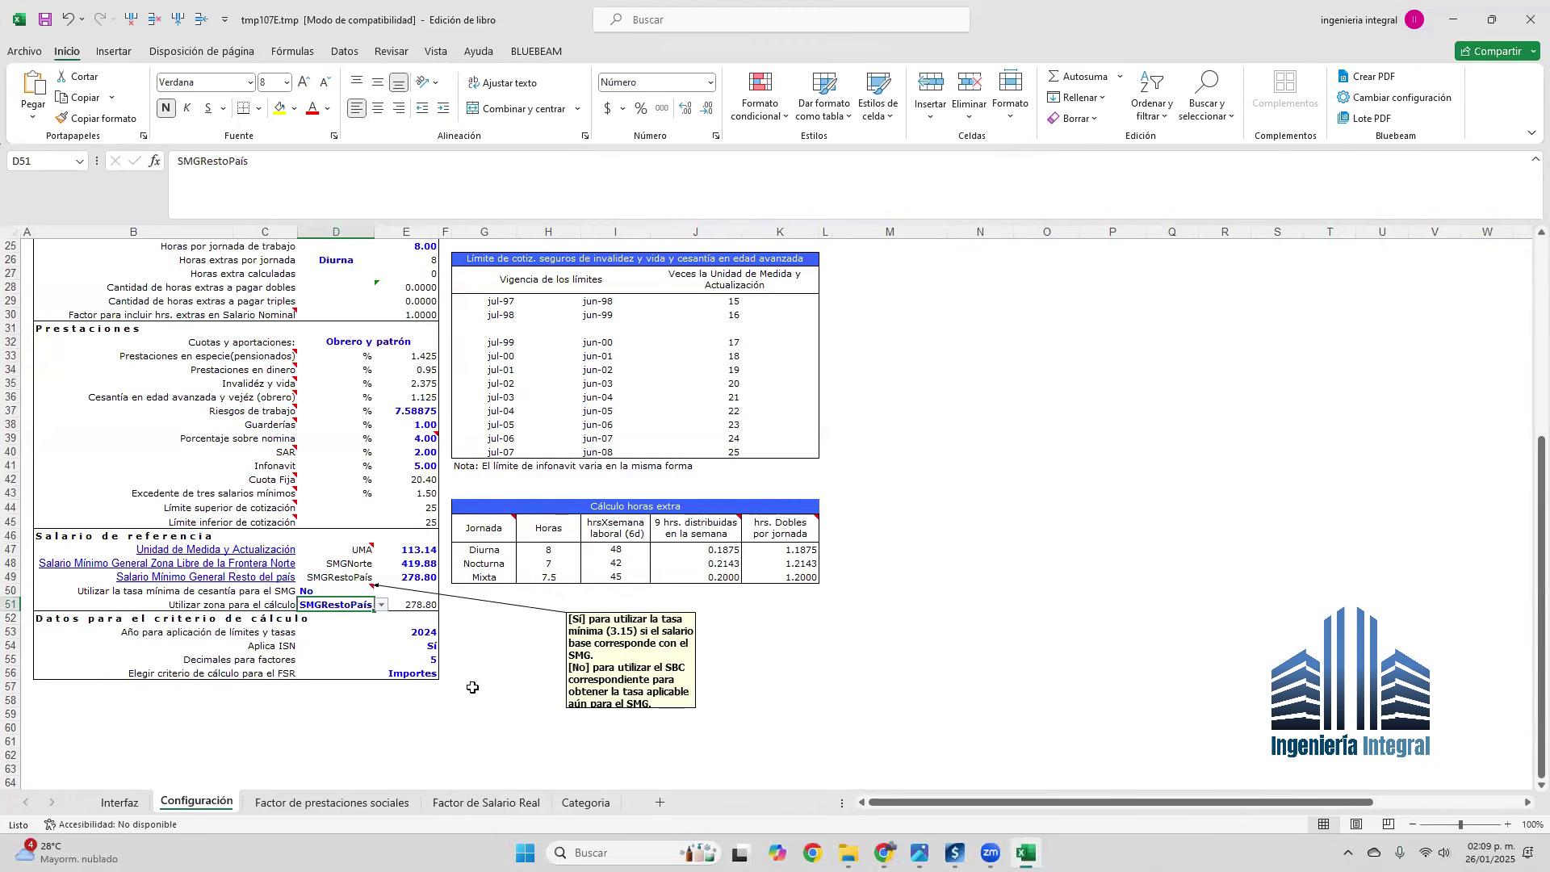
pyautogui.click(493, 656)
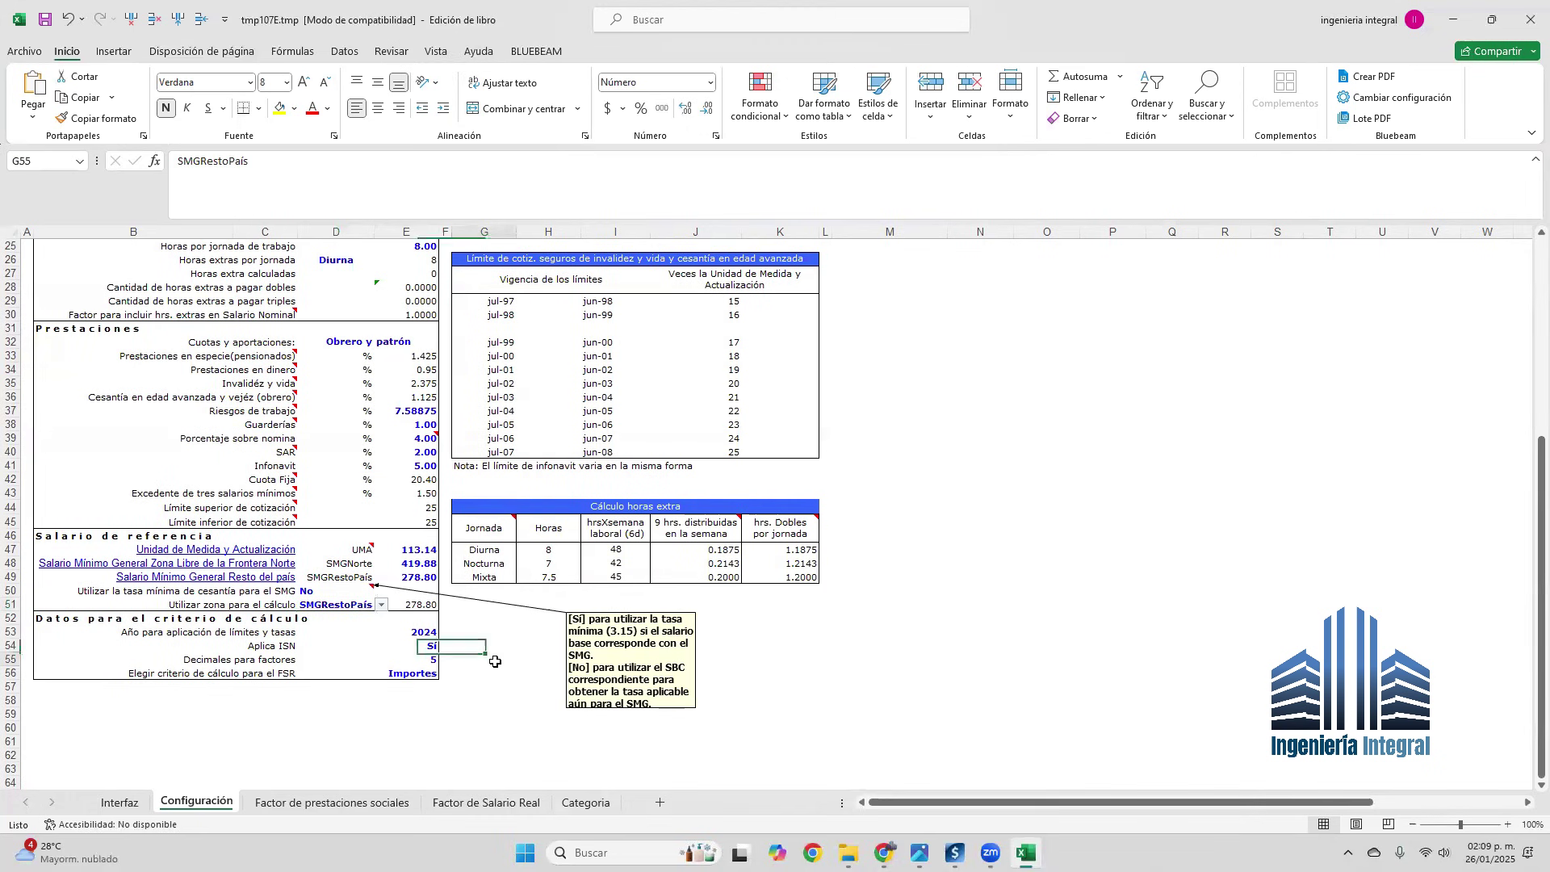
# Set Año para aplicación de límites y tasas to 2025 in Datos para el criterio de cálculo.
pyautogui.scroll(-2, 288, 617)
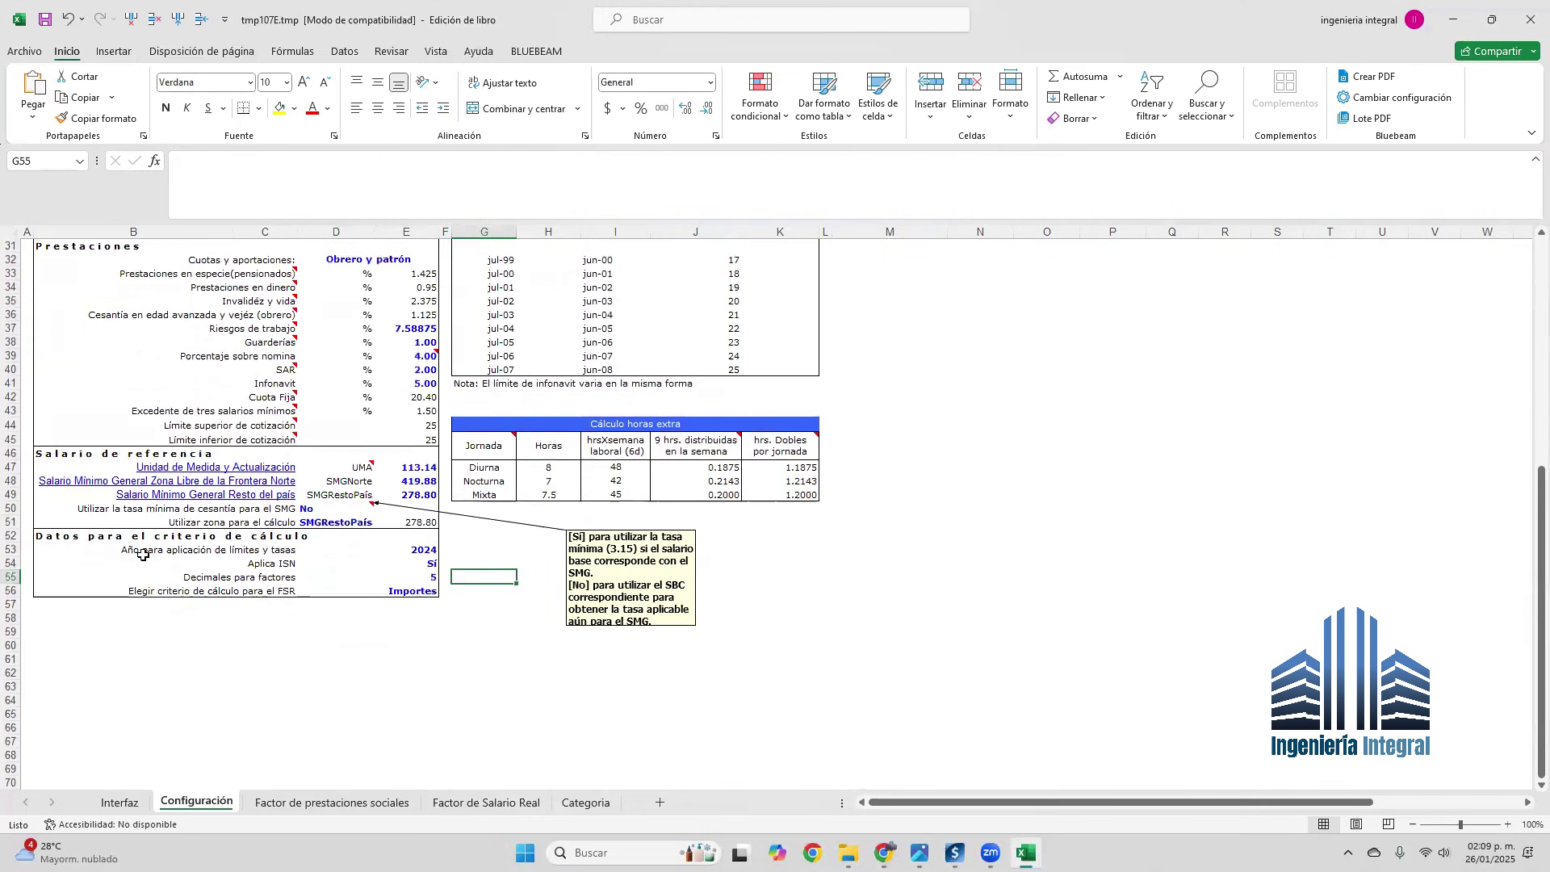
pyautogui.click(425, 552)
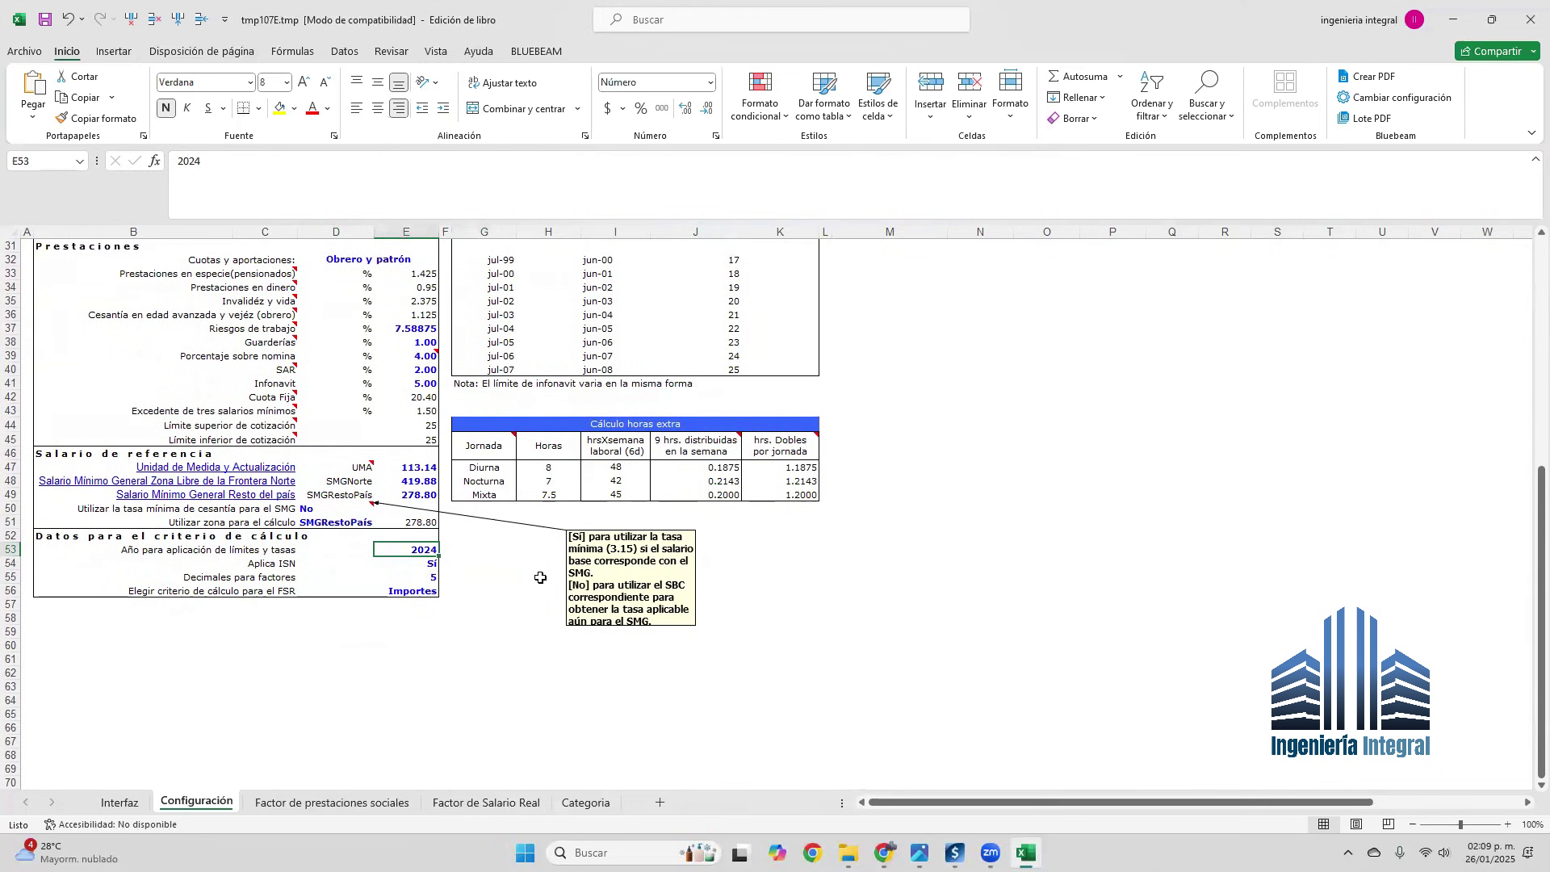
pyautogui.write('2025')
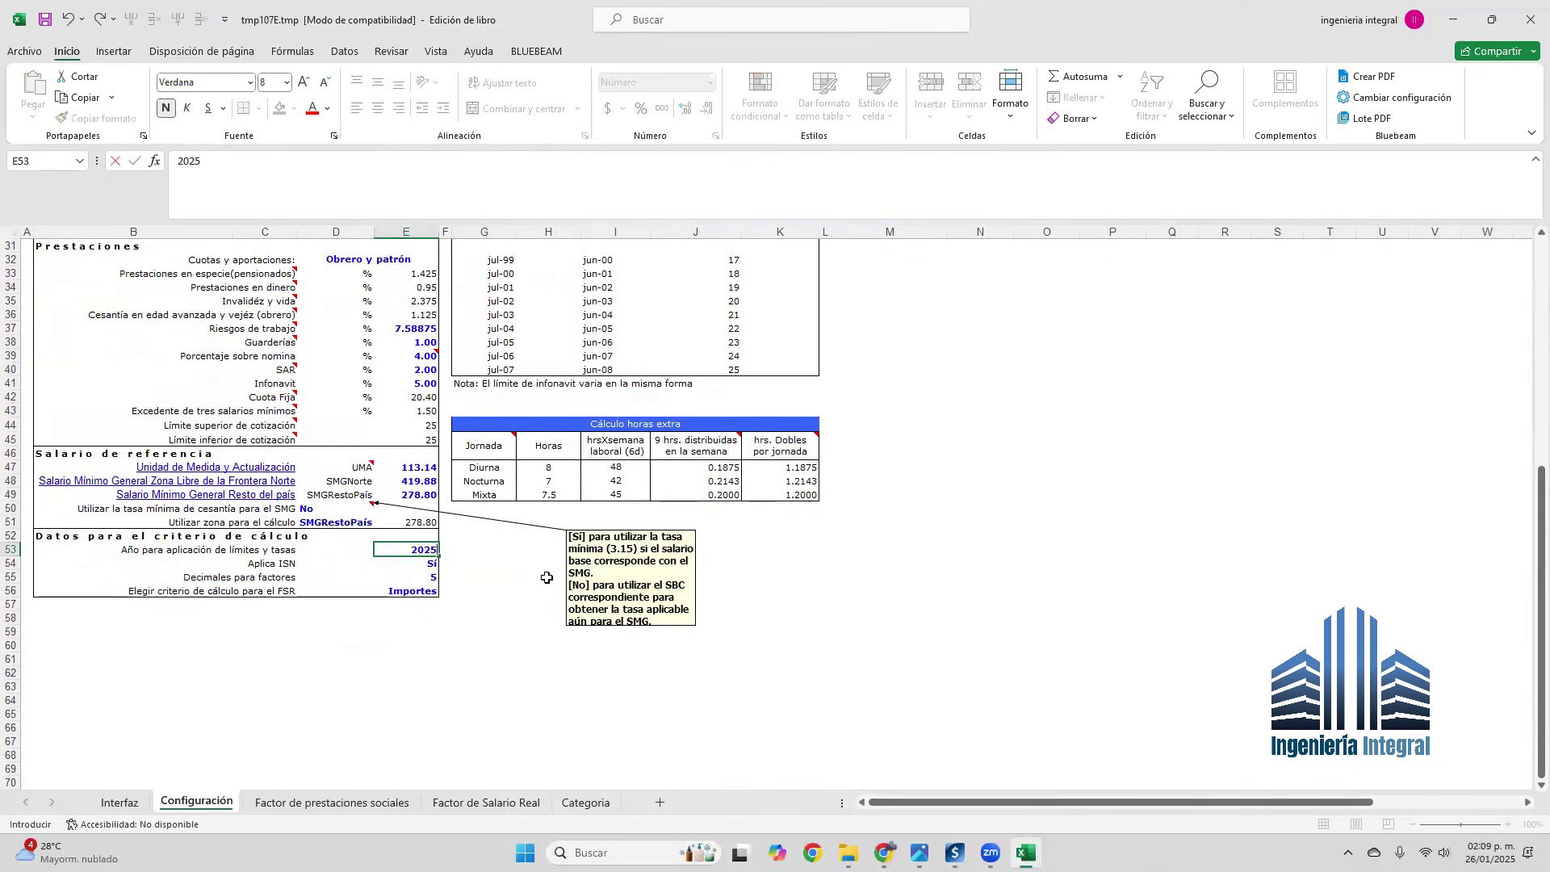
pyautogui.press('Return')
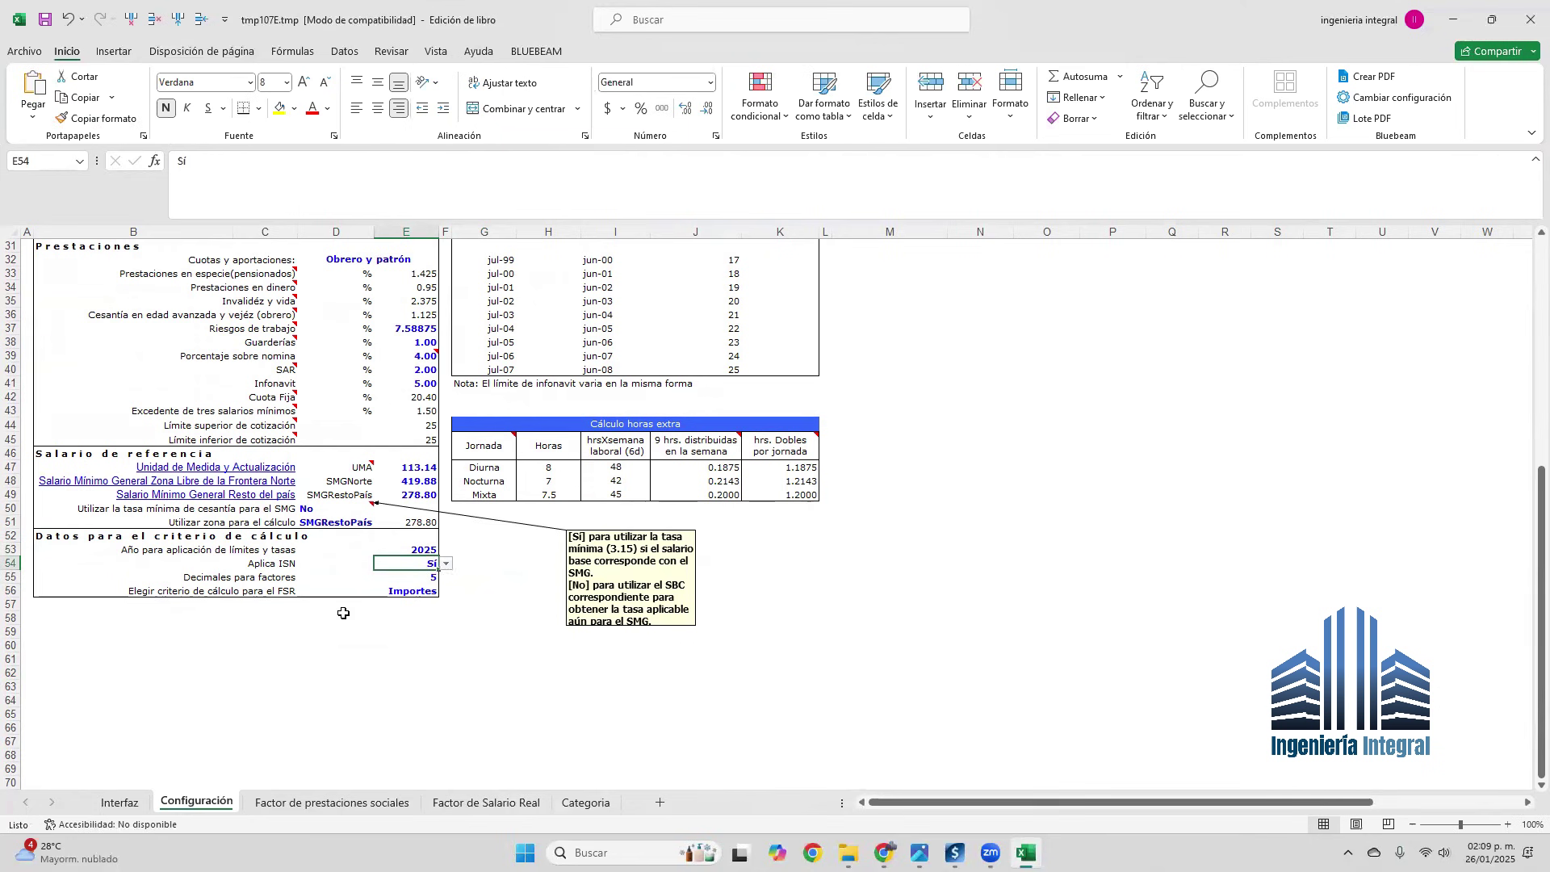
# Check the decimals for factors and the FSR calculation criterion, and look over the Configuración data once more.
pyautogui.click(434, 577)
pyautogui.click(430, 591)
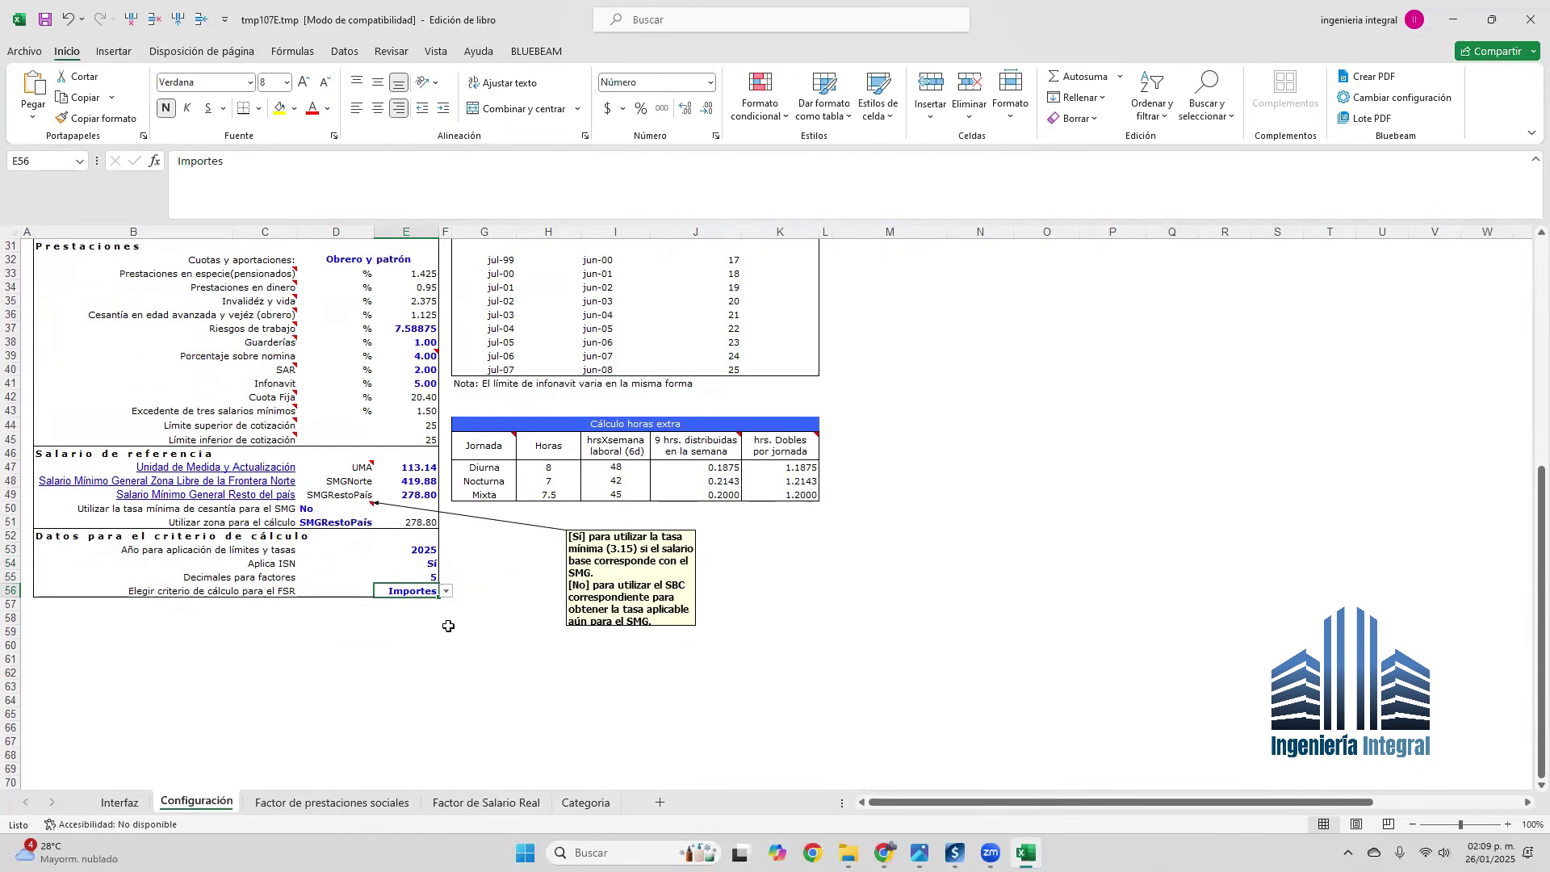
pyautogui.scroll(6, 493, 628)
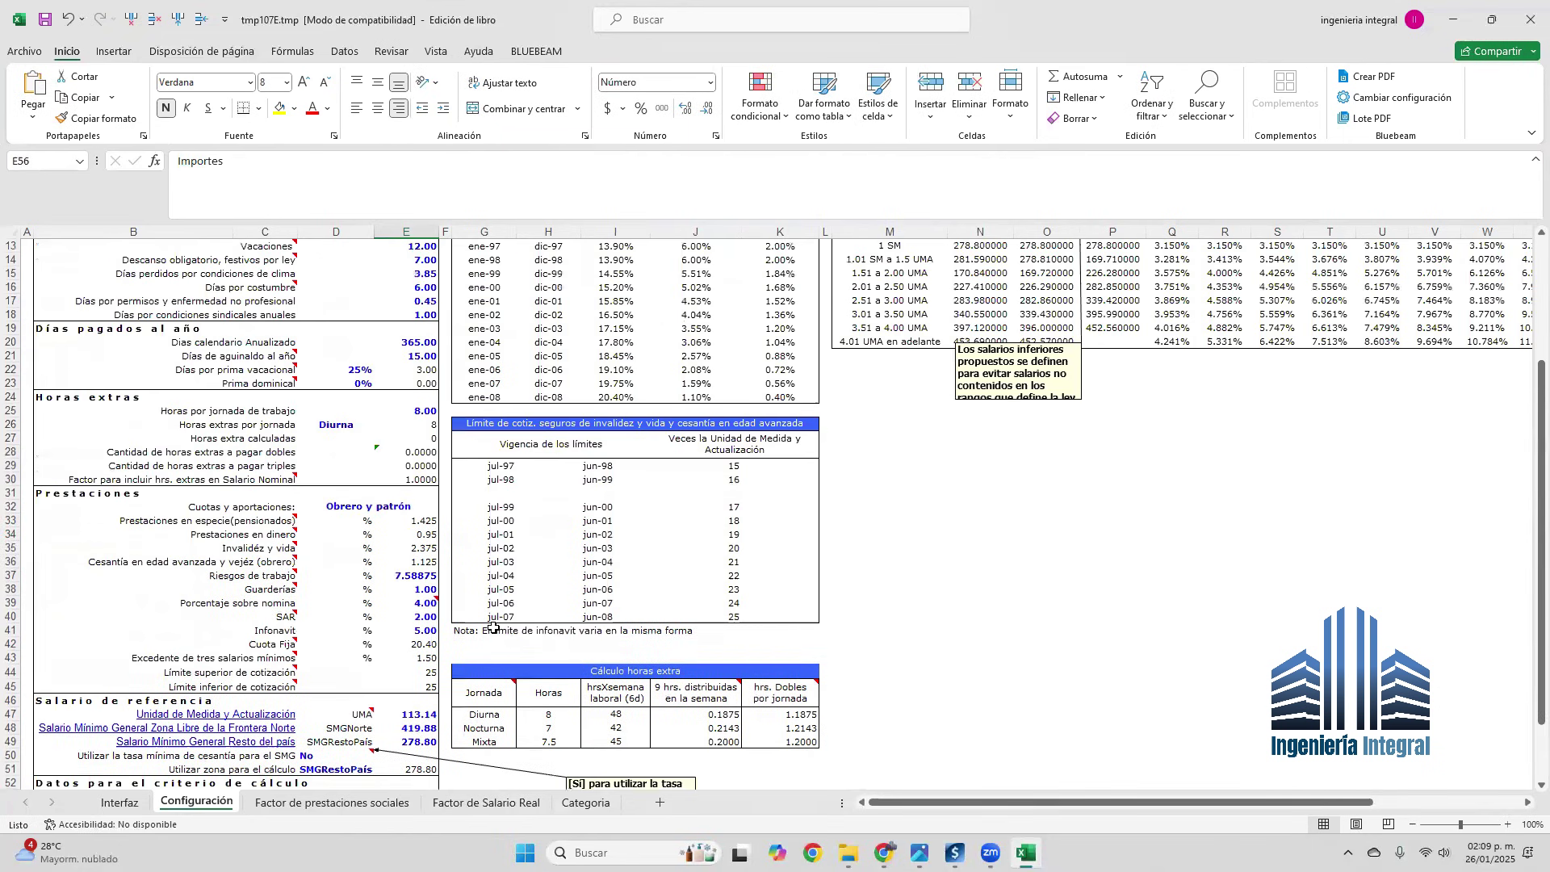
pyautogui.scroll(4, 493, 628)
pyautogui.scroll(-2, 509, 600)
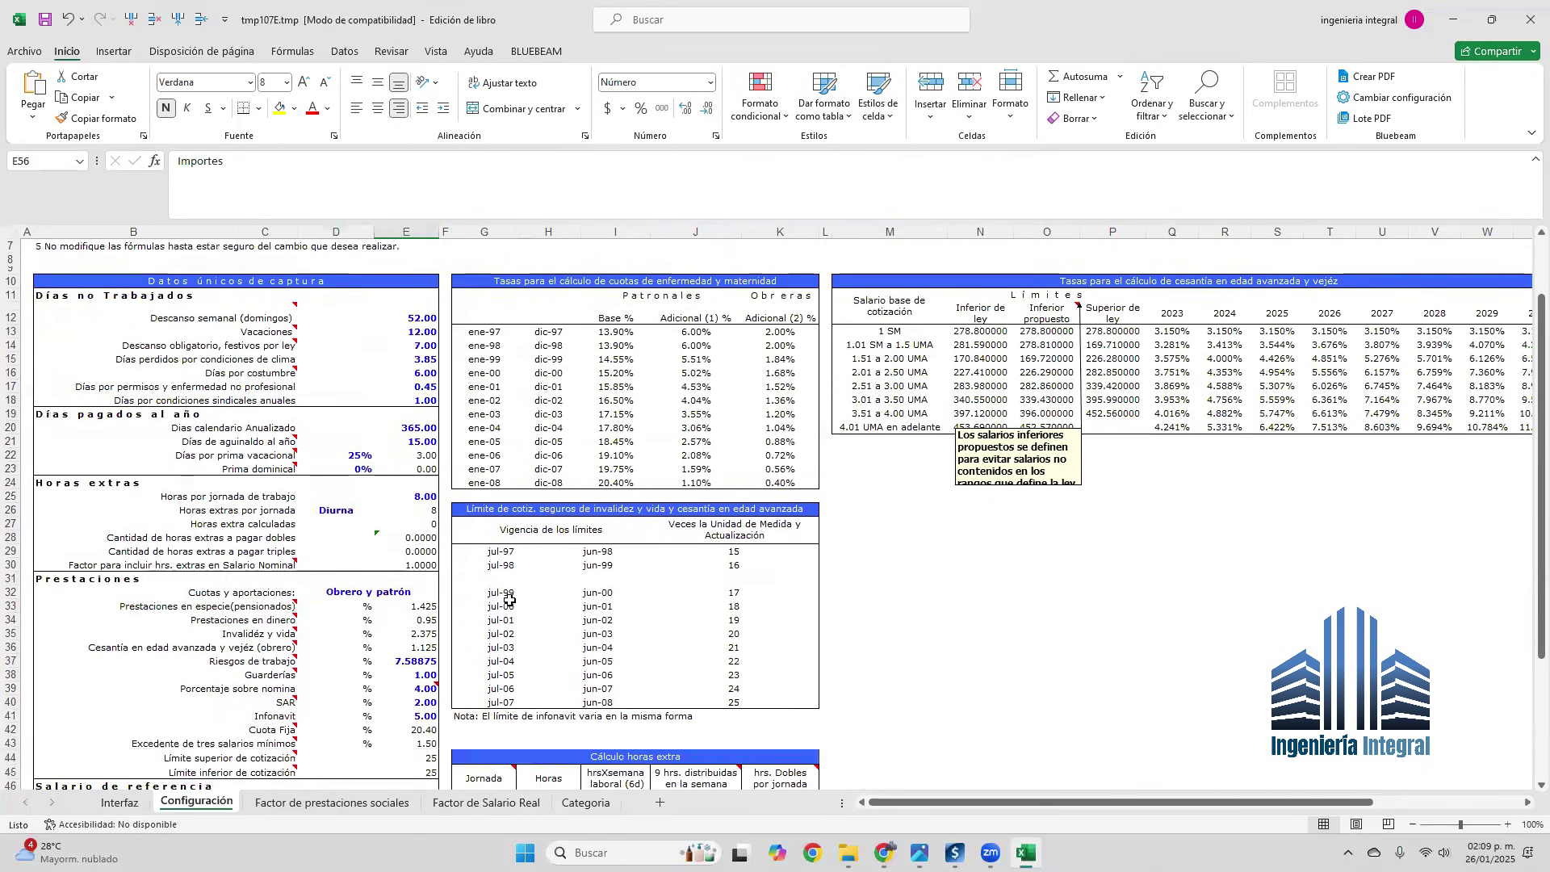
# Save the workbook in its current format, continuing past the compatibility check, and close Excel.
pyautogui.click(42, 23)
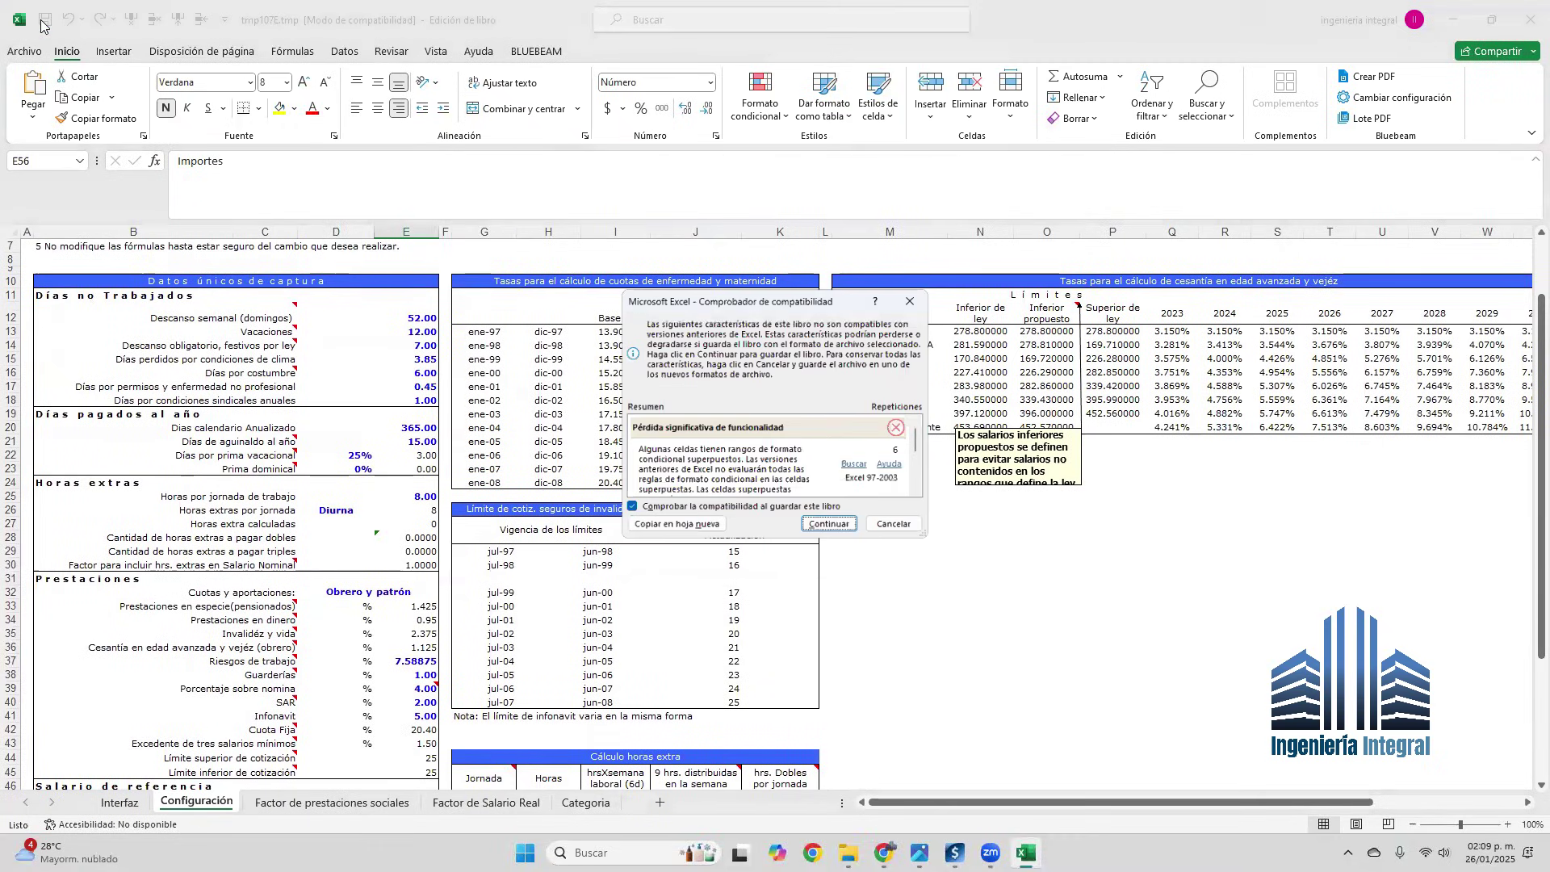
pyautogui.click(833, 530)
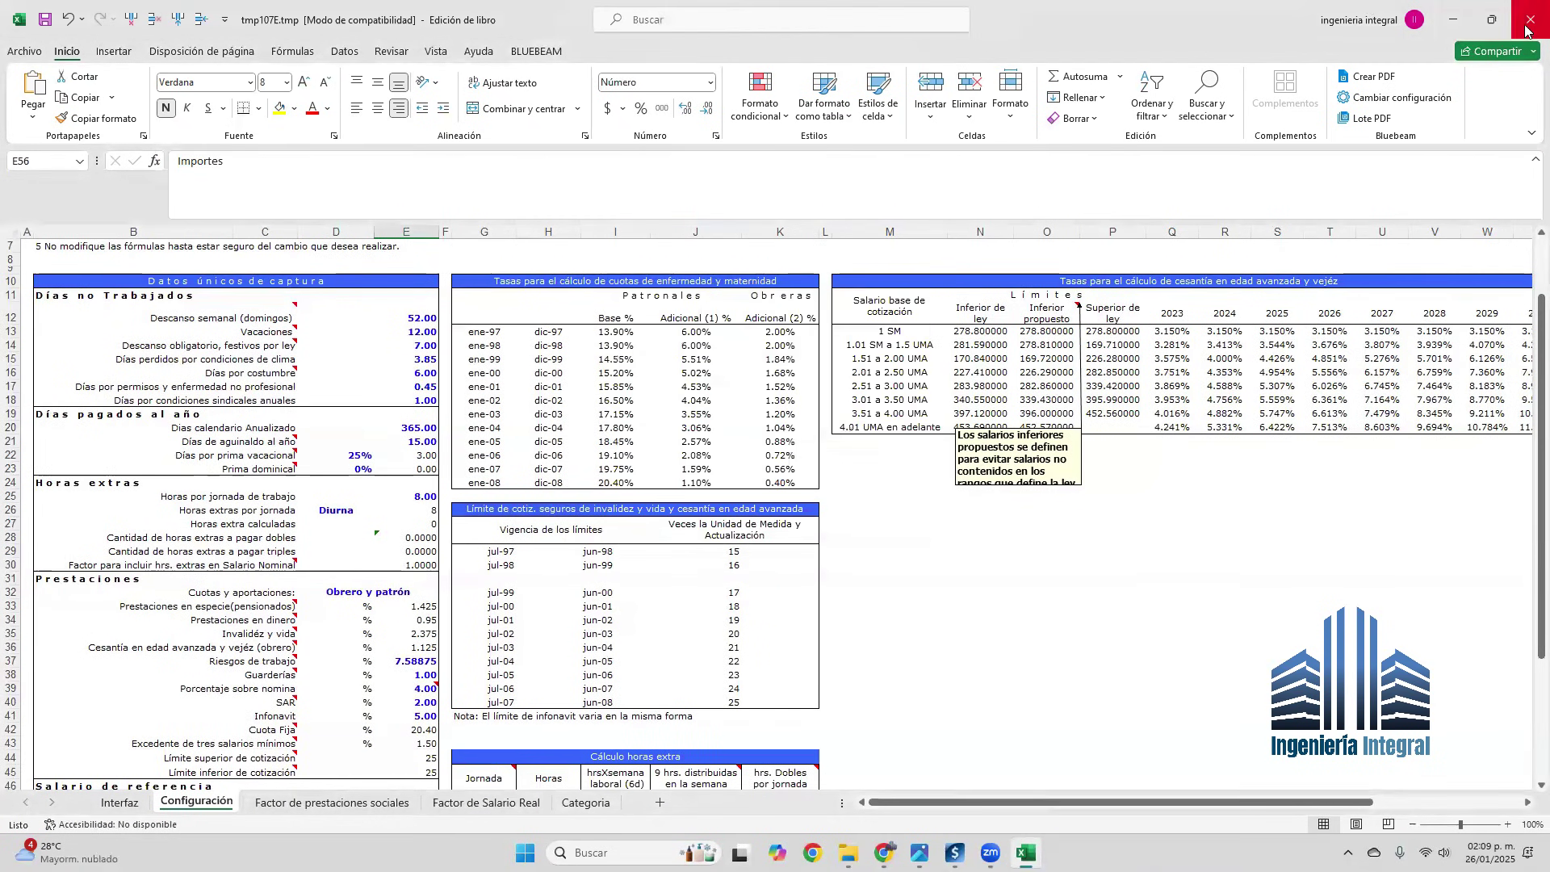
pyautogui.click(1526, 25)
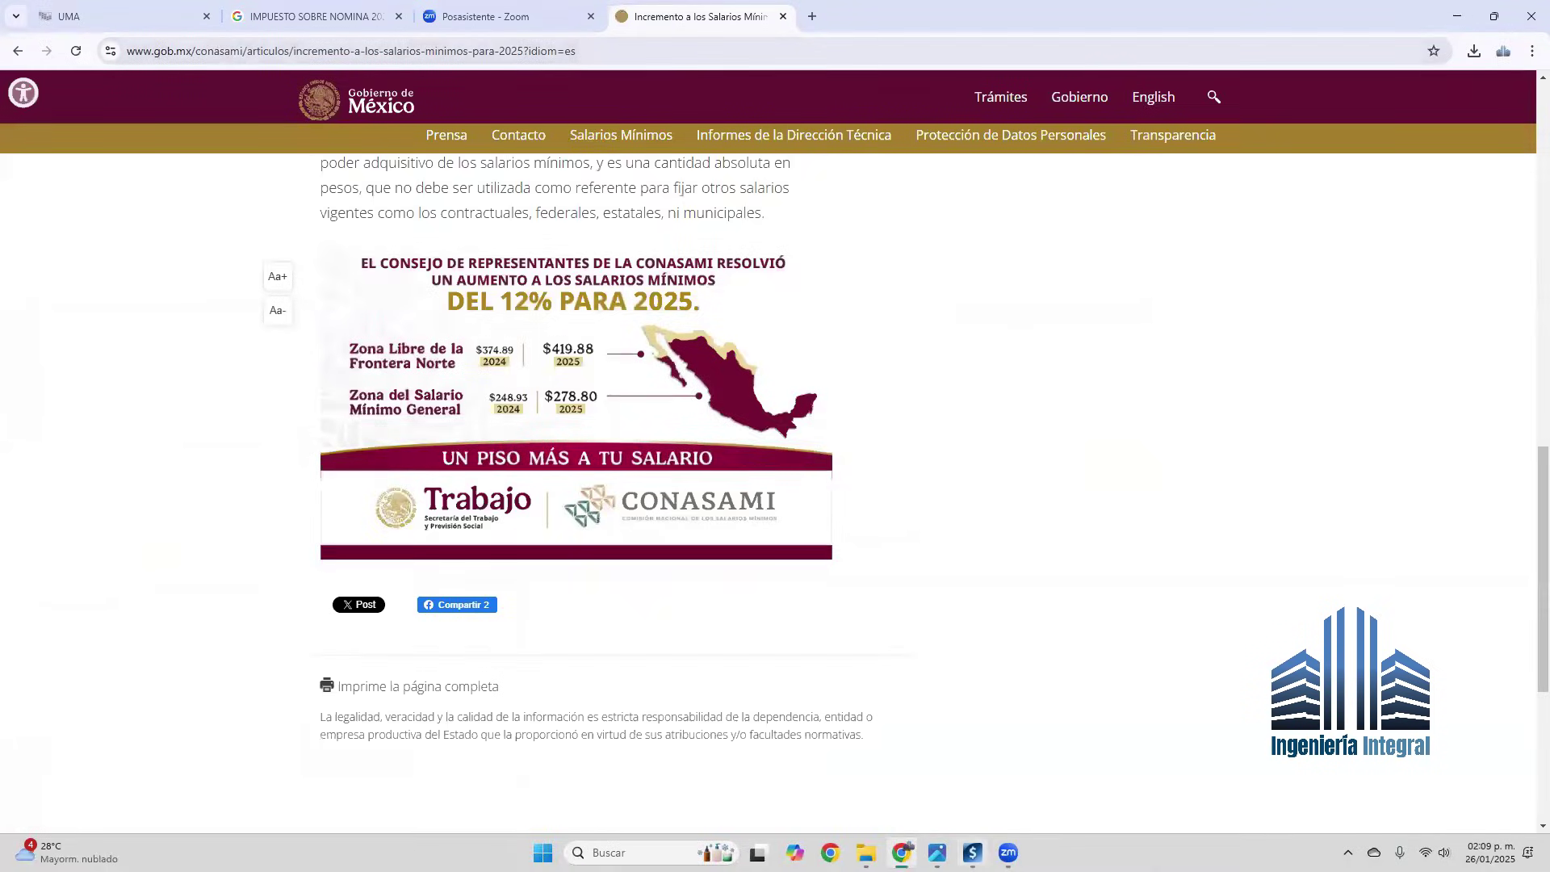
# Switch to OPUS, close the Categorías de FSR window and the Mano de obra catalogue, and recalculate the whole project.
pyautogui.click(972, 853)
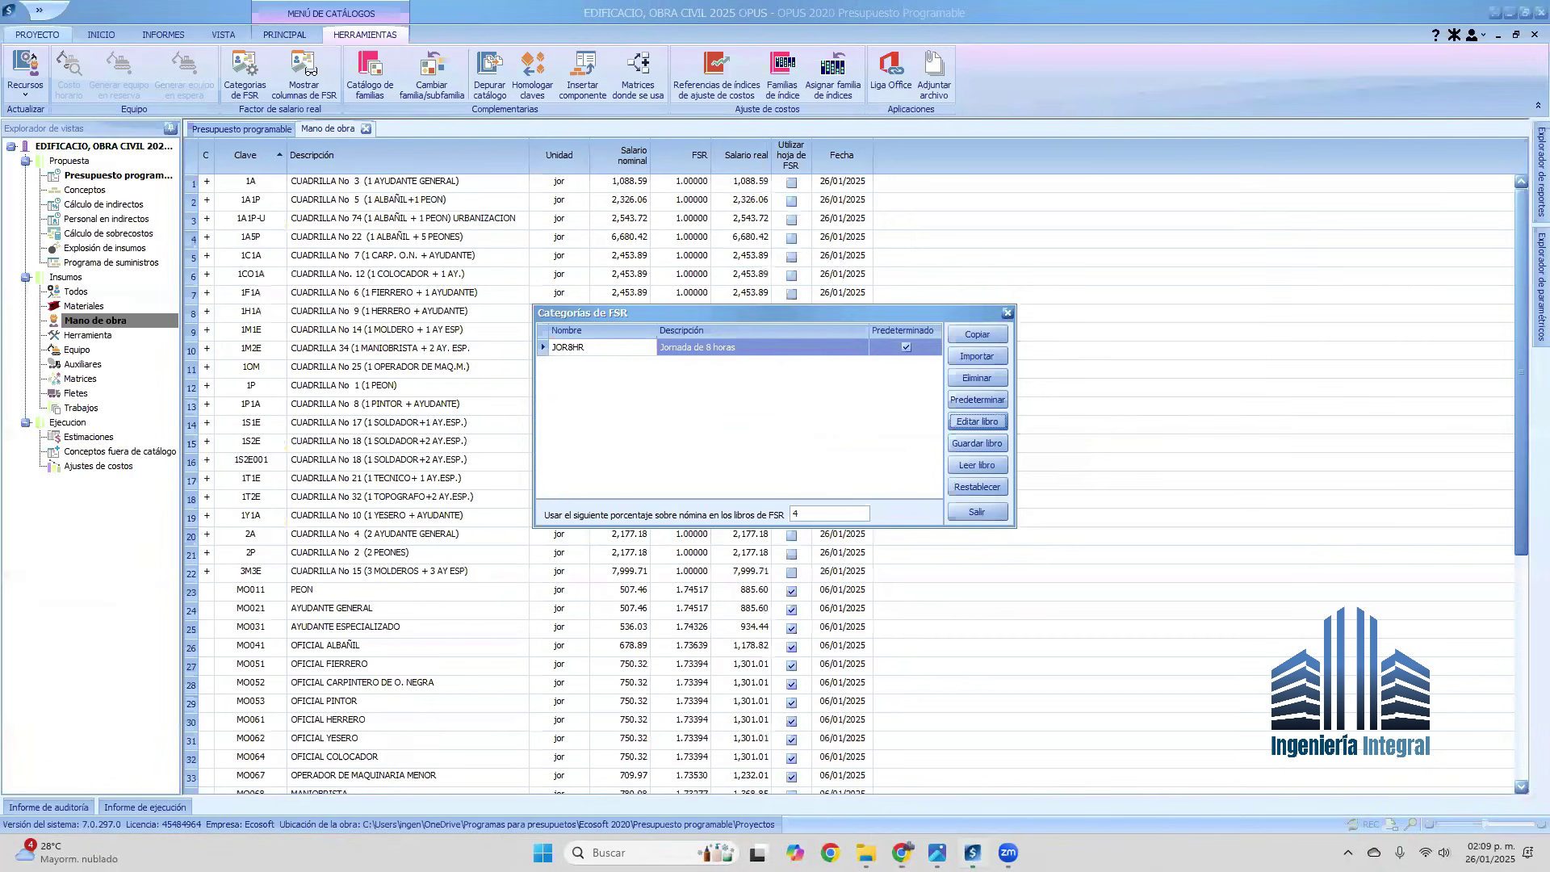
pyautogui.click(974, 515)
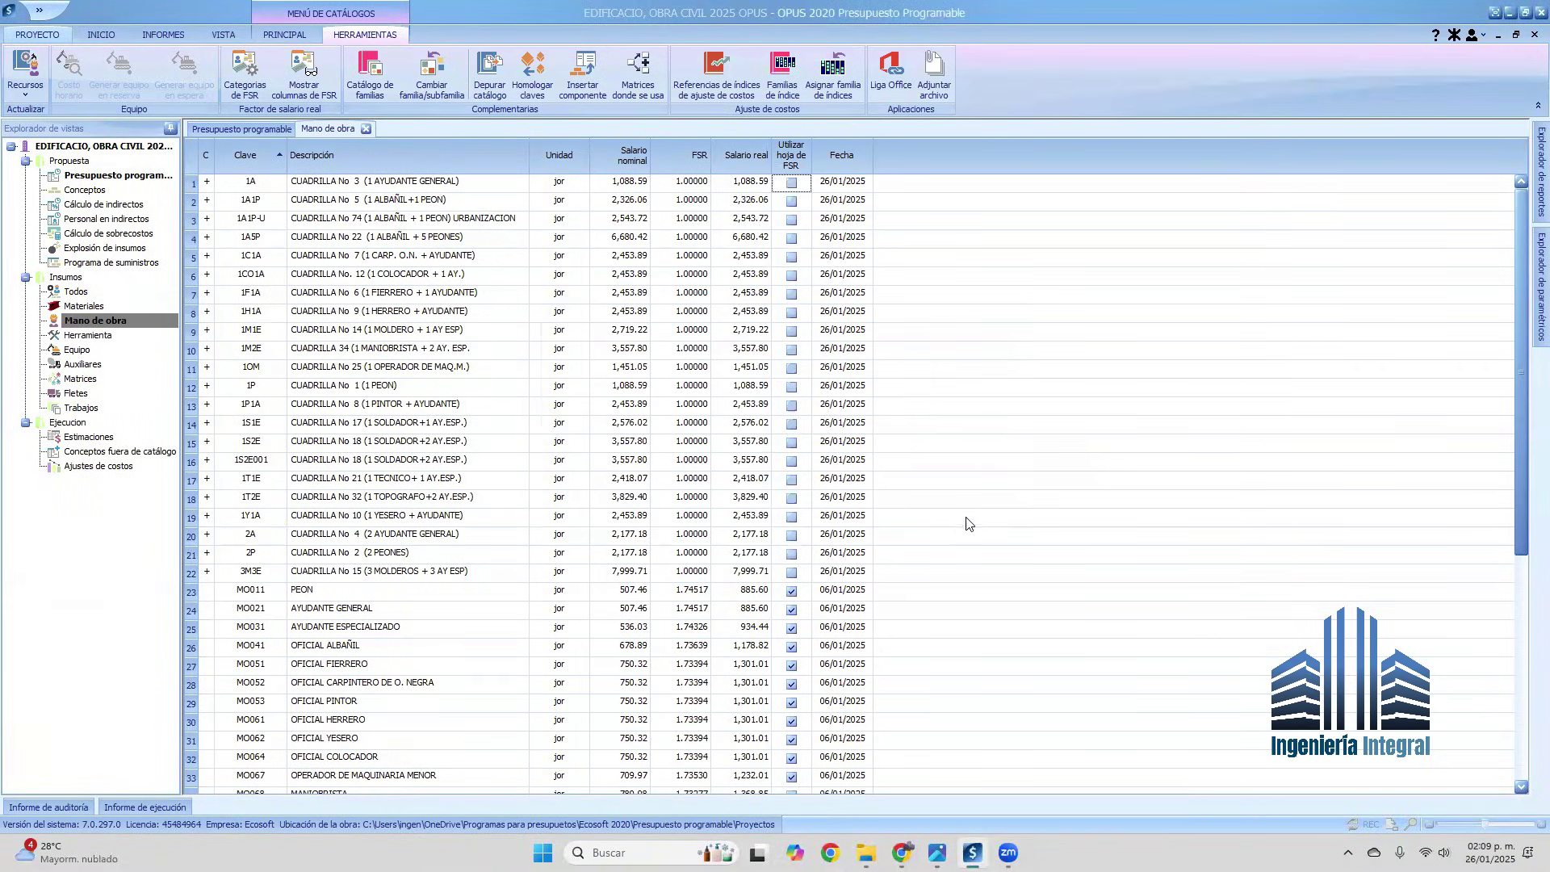
pyautogui.click(367, 129)
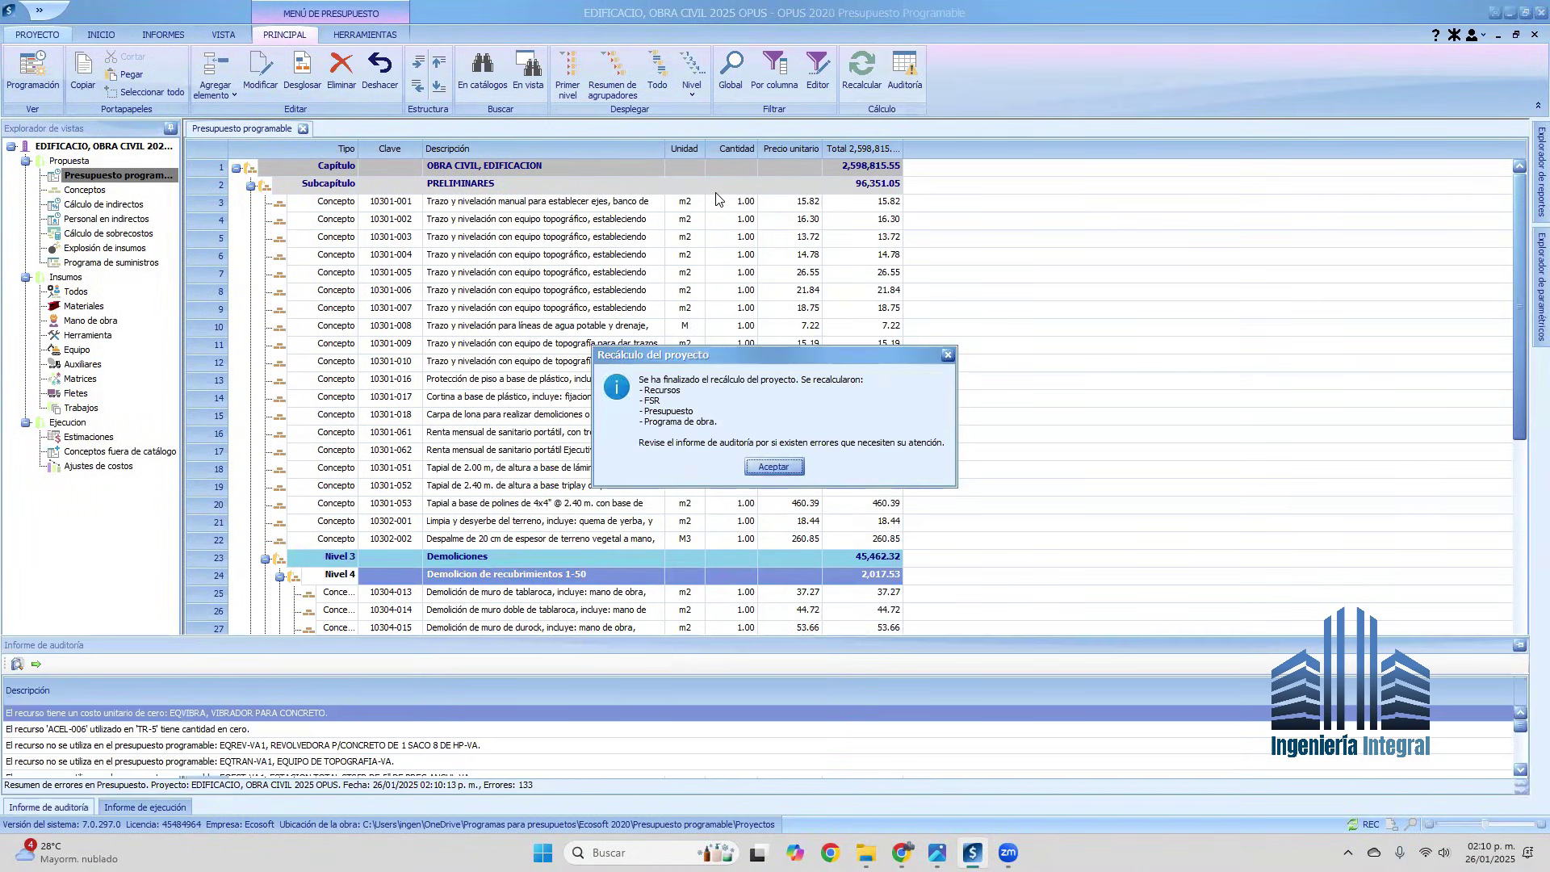
pyautogui.click(773, 467)
# Reopen the Mano de obra catalogue and examine the FSR and real salary of each labour category after the recalculation.
pyautogui.click(84, 322)
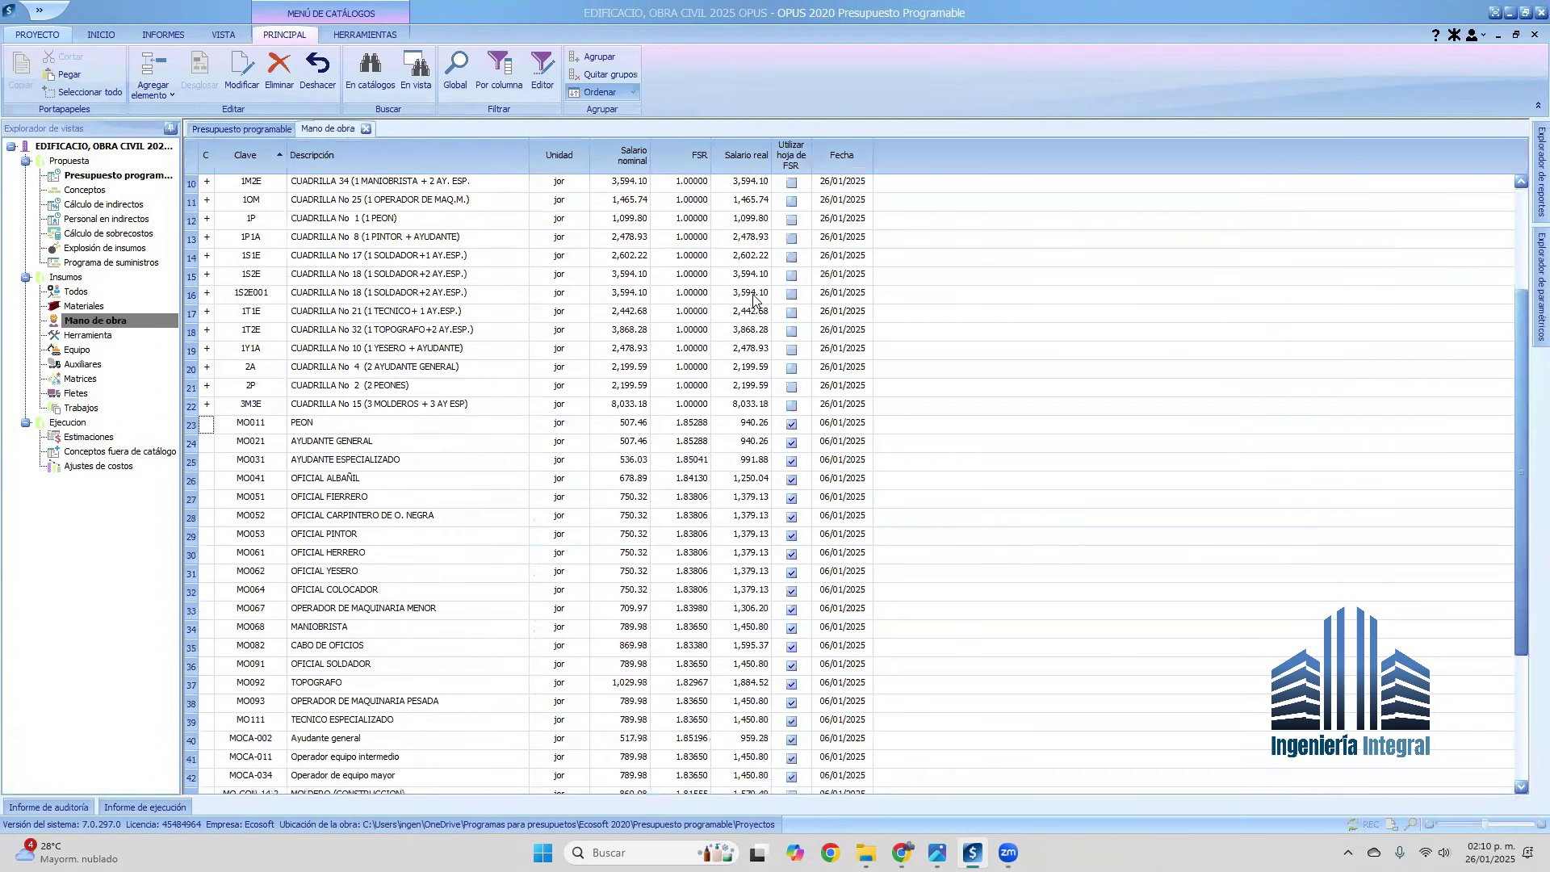
pyautogui.scroll(-2, 755, 303)
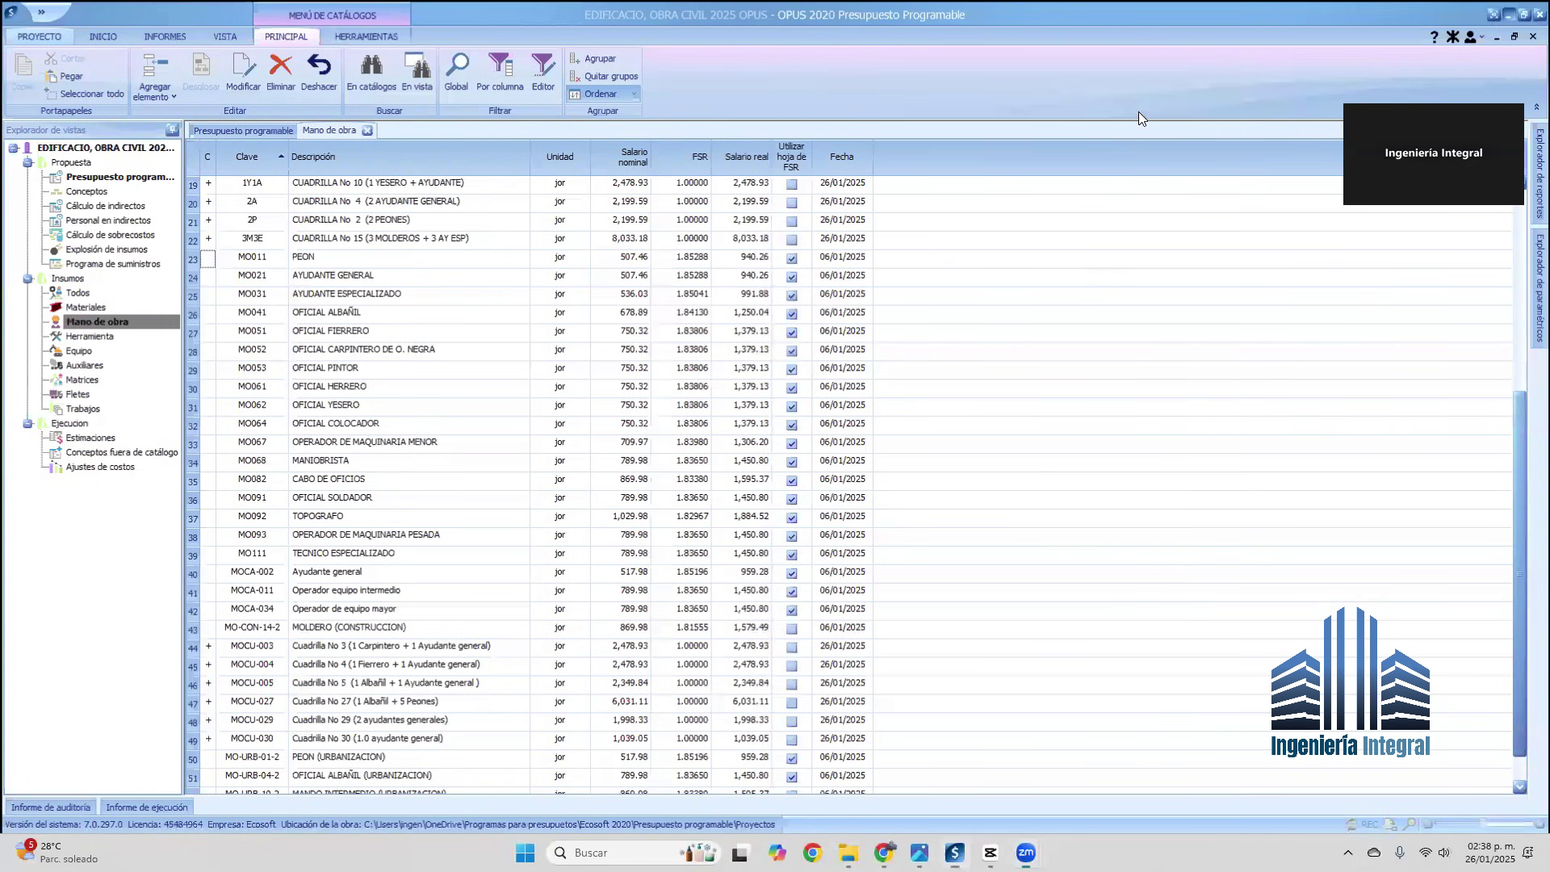
pyautogui.press('super+d')
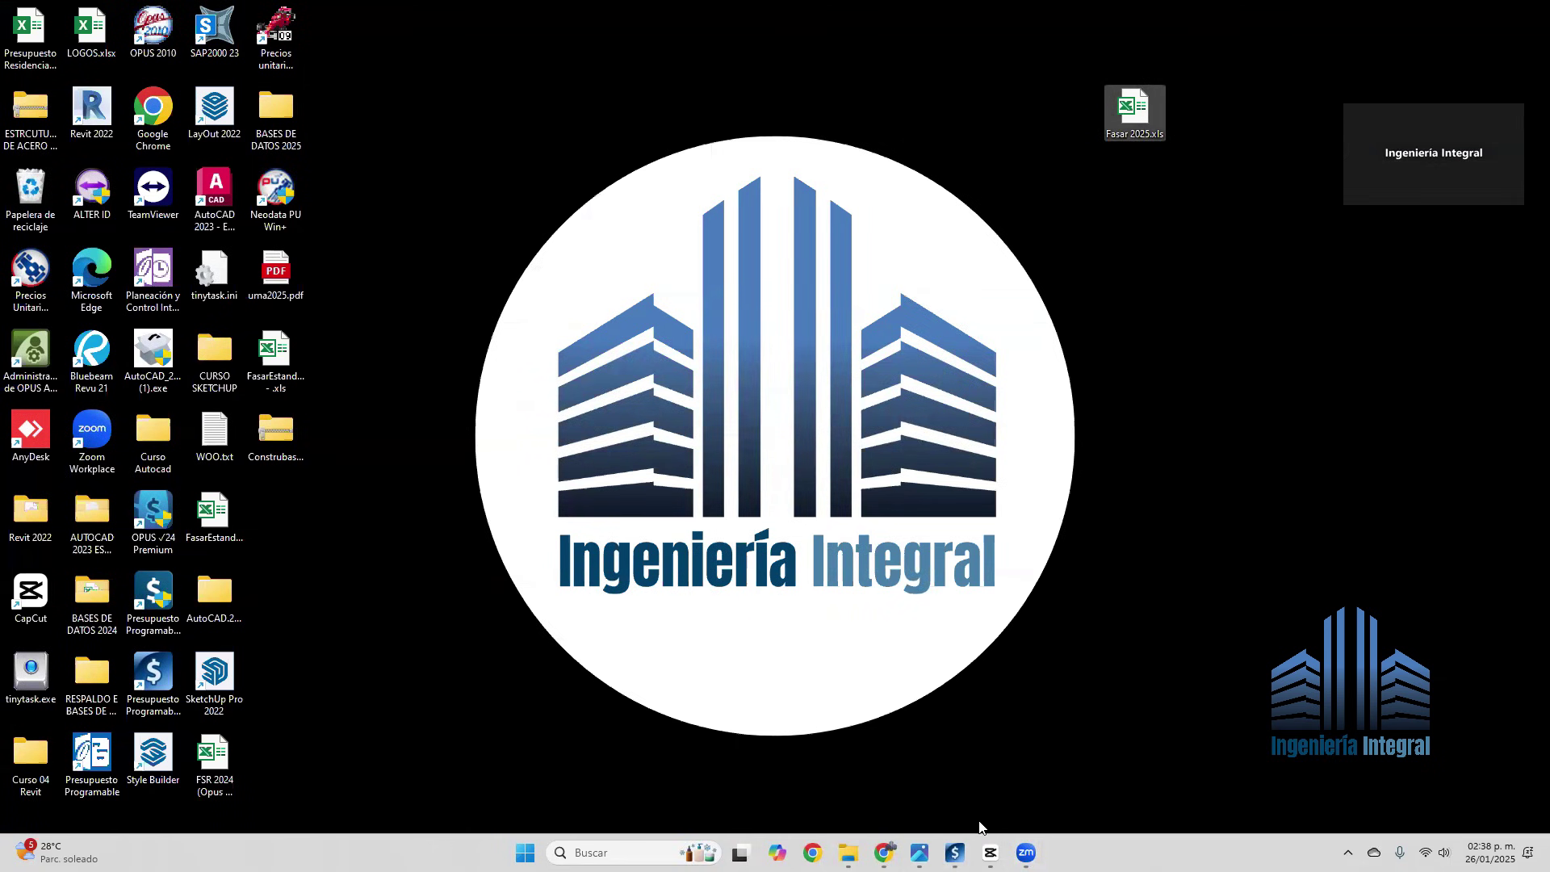
pyautogui.click(955, 852)
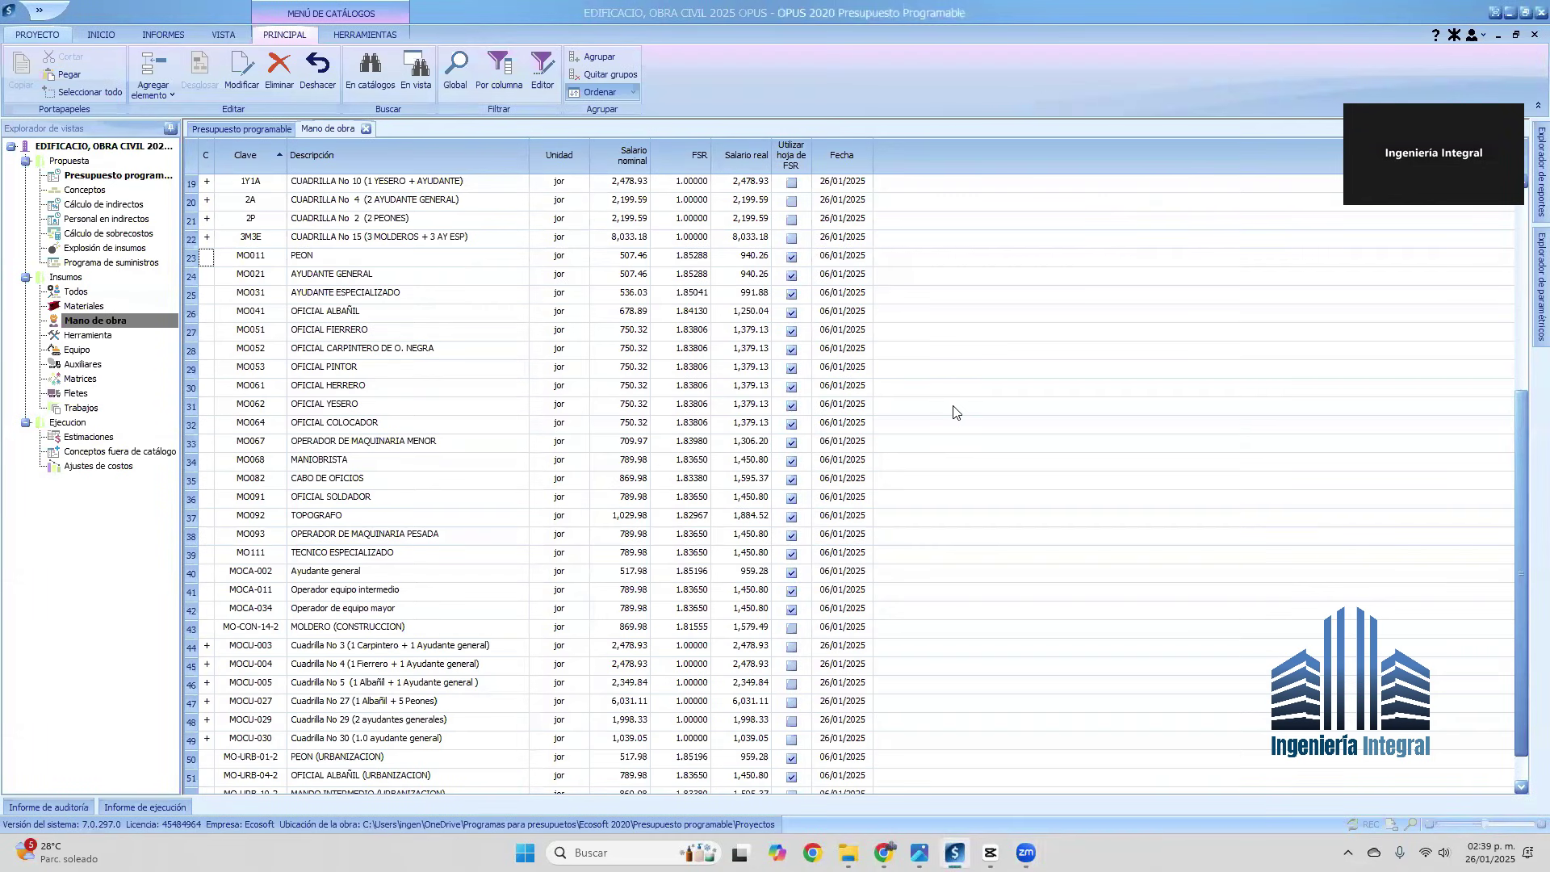